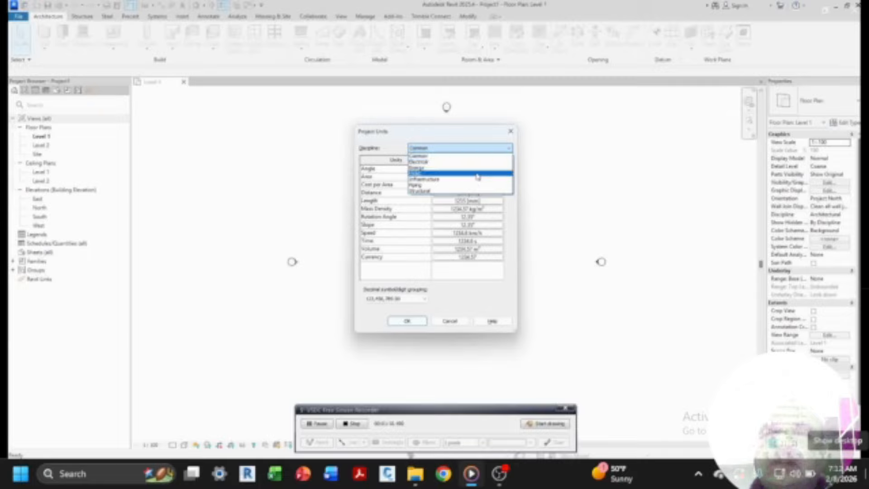
Step: Set the project's length and distance units to feet
click(657, 156)
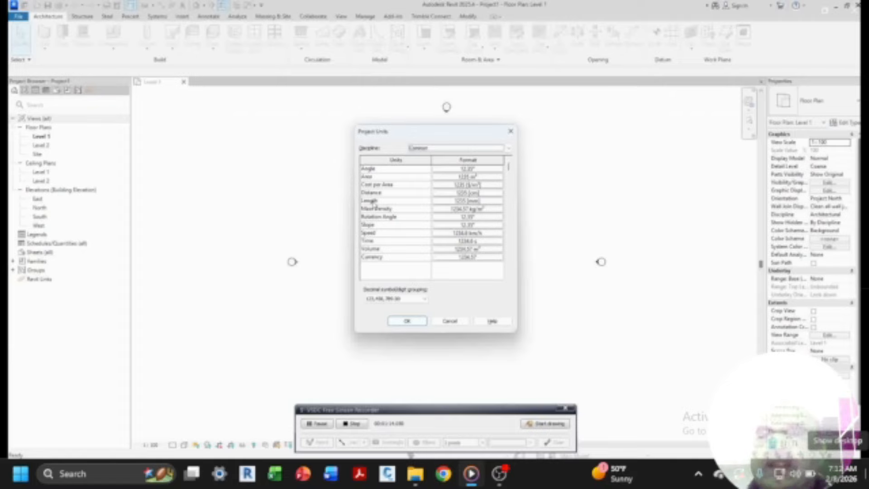
click(483, 201)
click(469, 185)
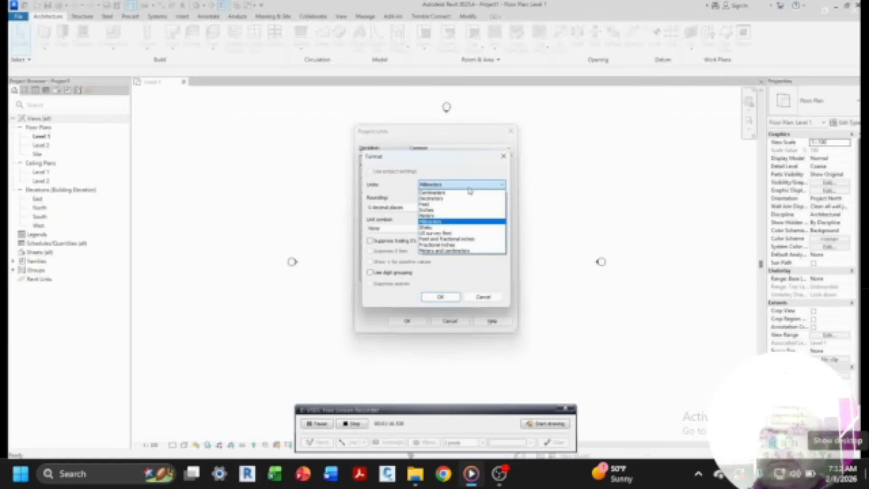
click(424, 204)
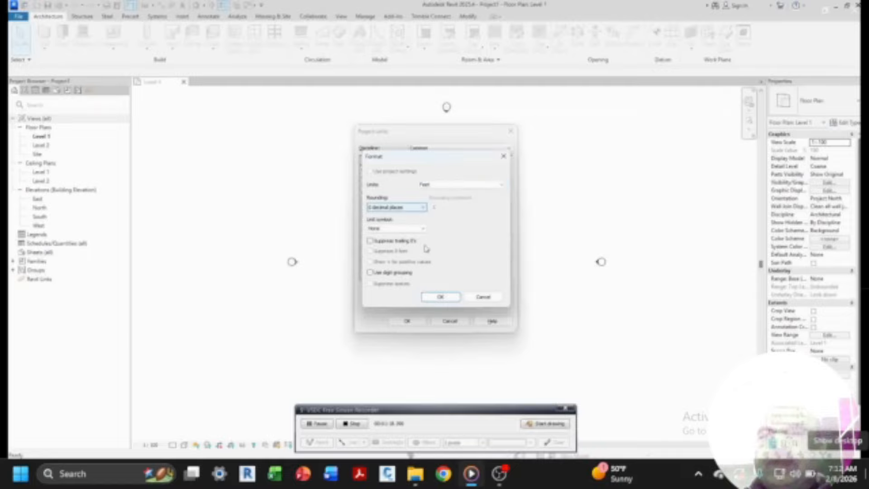
click(438, 297)
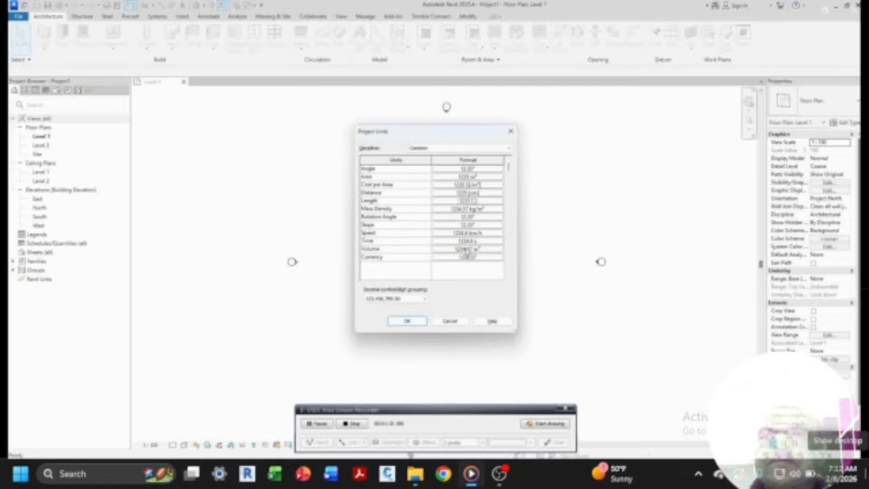
click(457, 199)
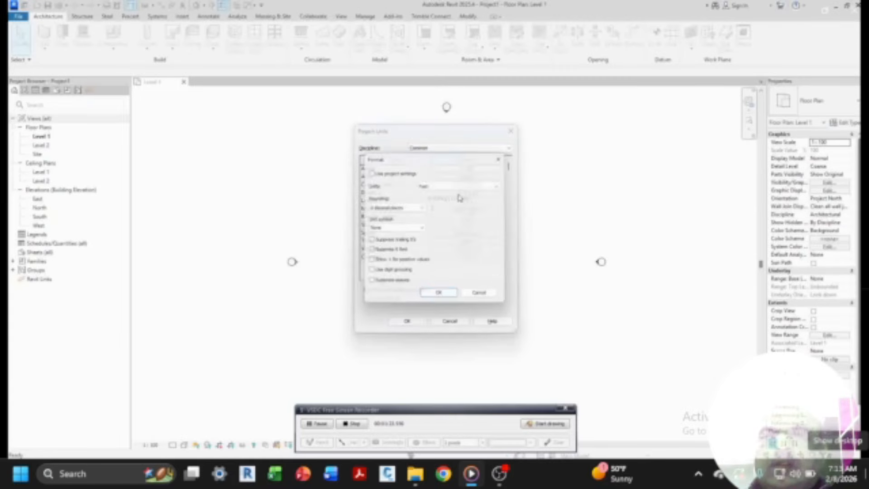
click(439, 299)
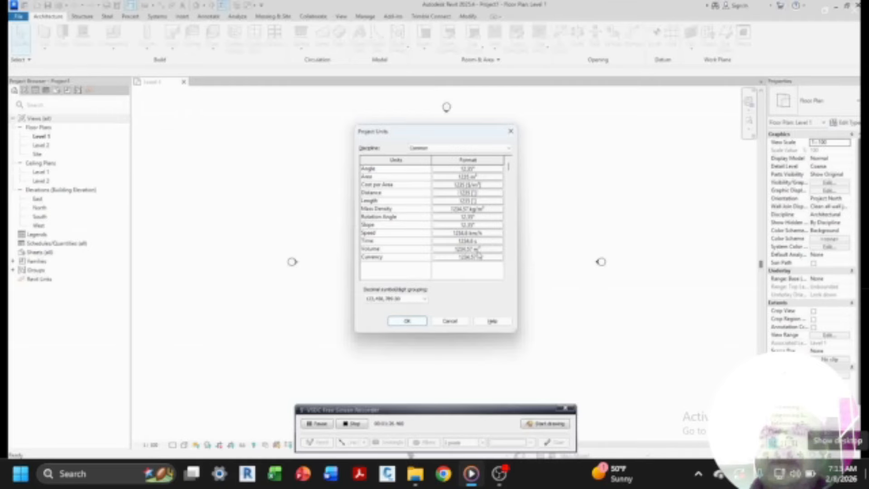
Step: Set the project's volume unit to cubic feet and apply the project units
click(478, 249)
click(464, 186)
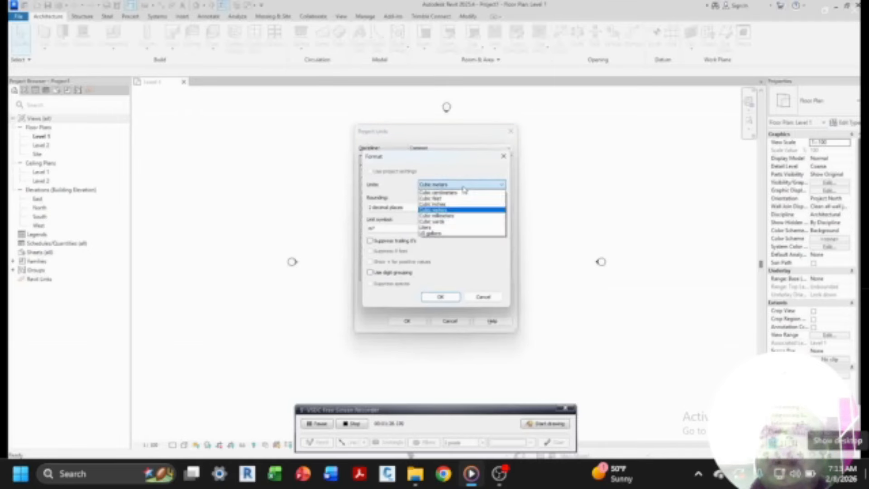
click(432, 198)
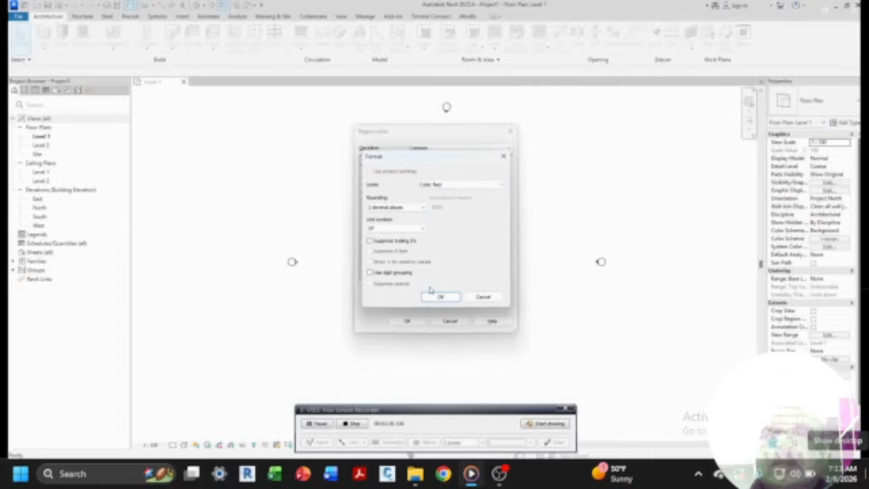
click(432, 297)
click(408, 321)
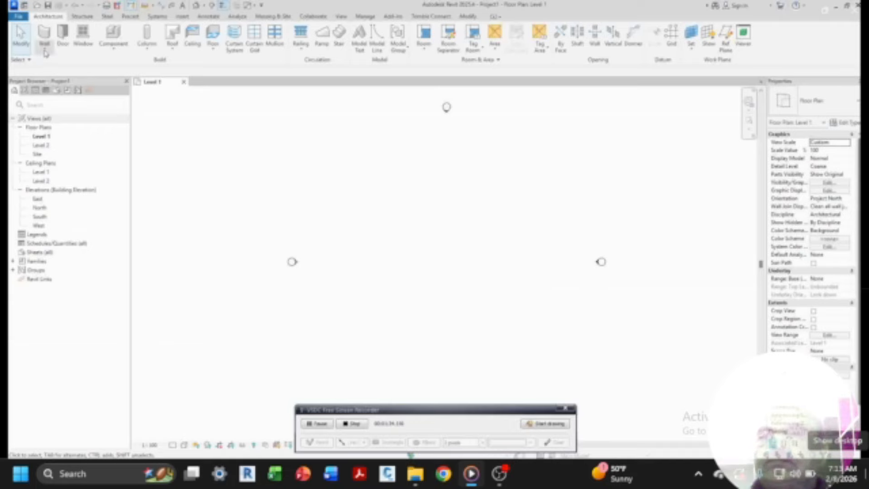
Step: Start an architectural wall and open the type properties of the Generic - 200mm basic wall
click(45, 51)
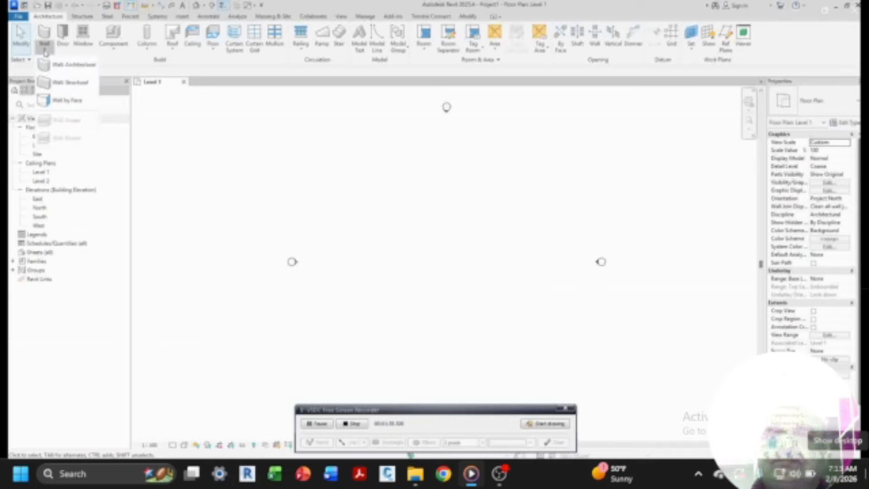
click(66, 67)
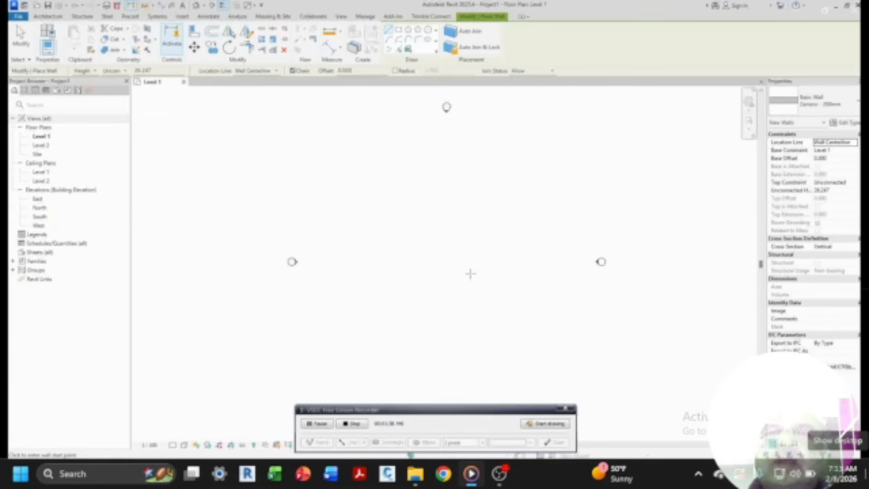
click(841, 123)
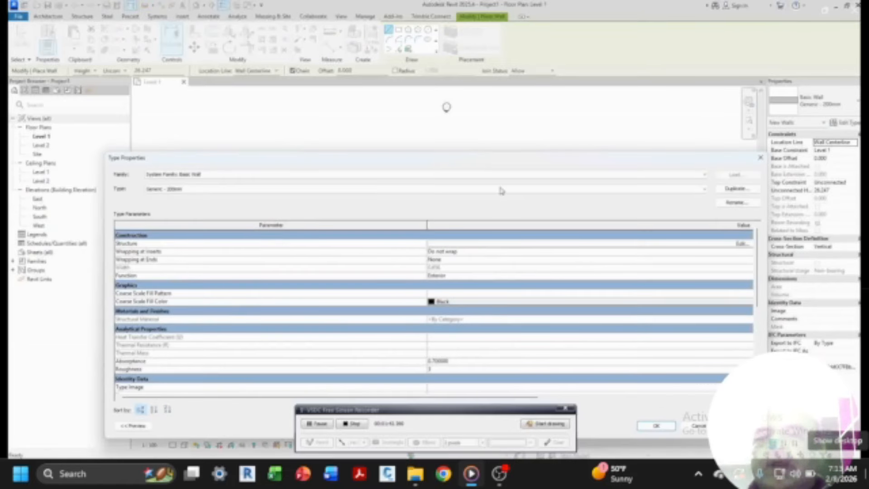
drag(474, 167, 437, 90)
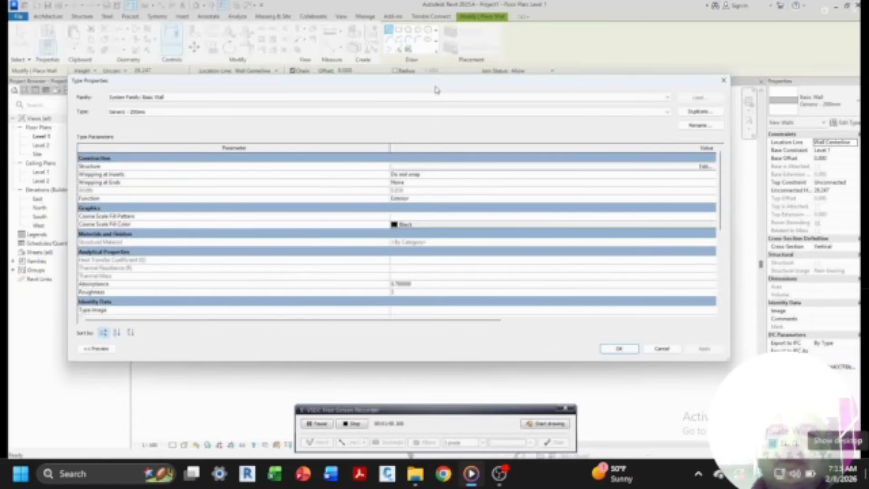
click(703, 167)
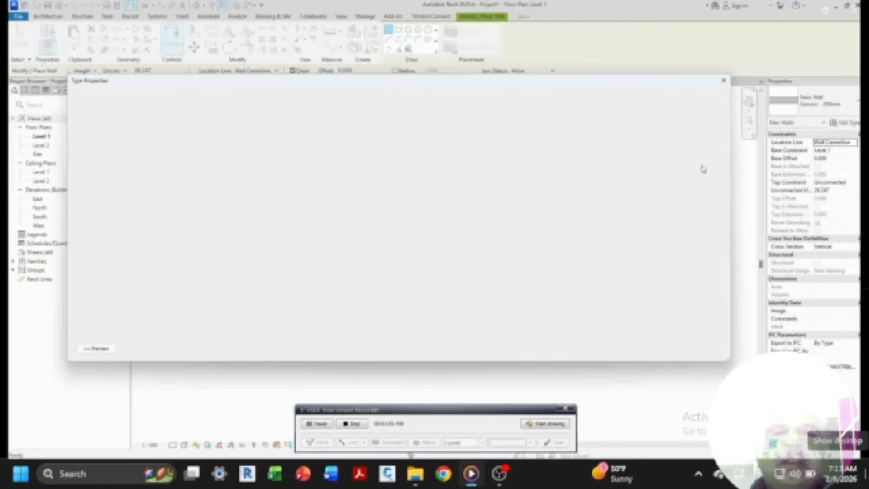
click(416, 166)
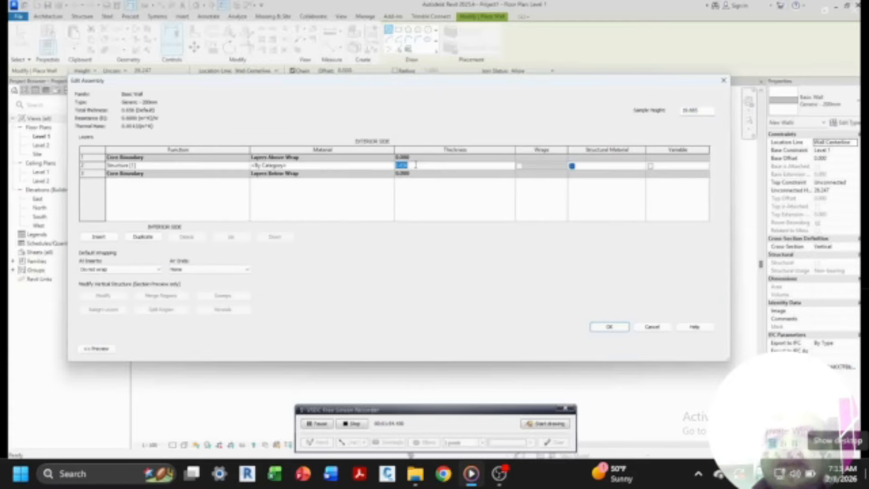
click(415, 165)
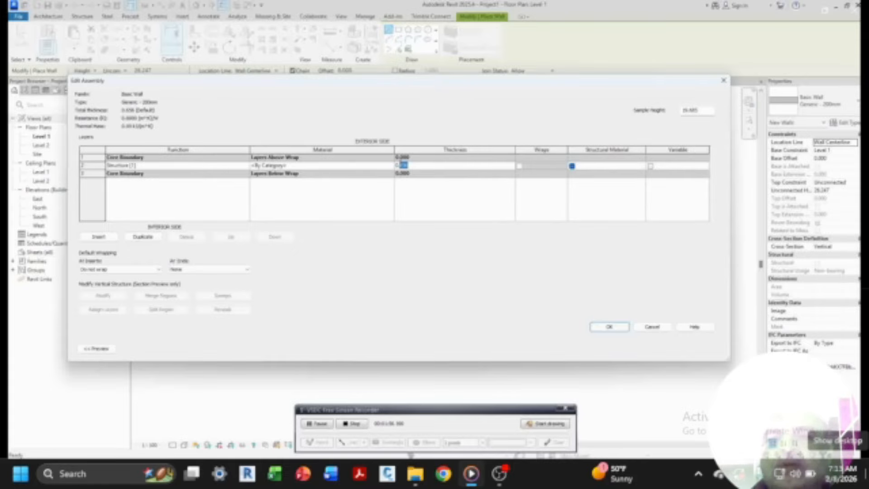
click(651, 326)
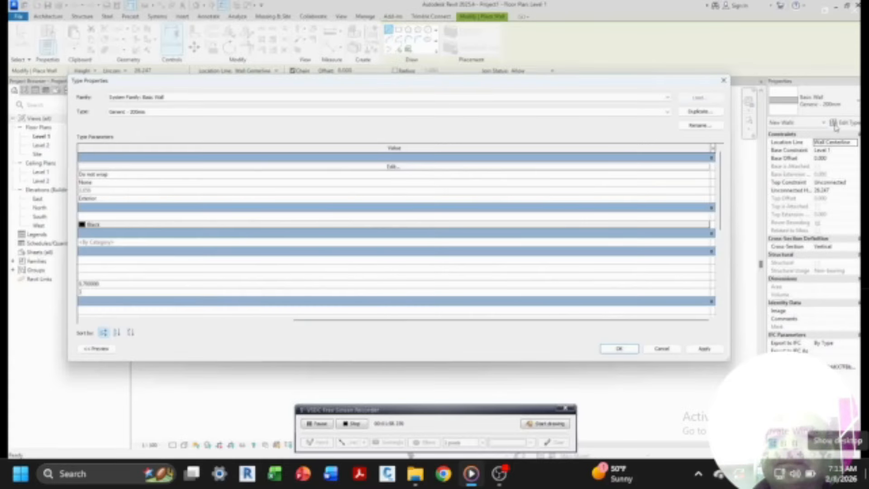
Step: Duplicate the Generic - 200mm wall type under the name Generic - 9" 2
click(700, 112)
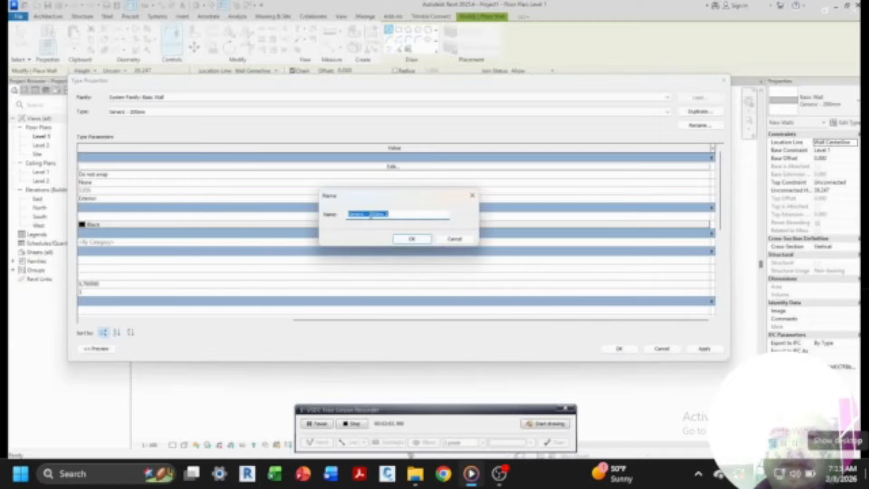
drag(369, 215, 375, 213)
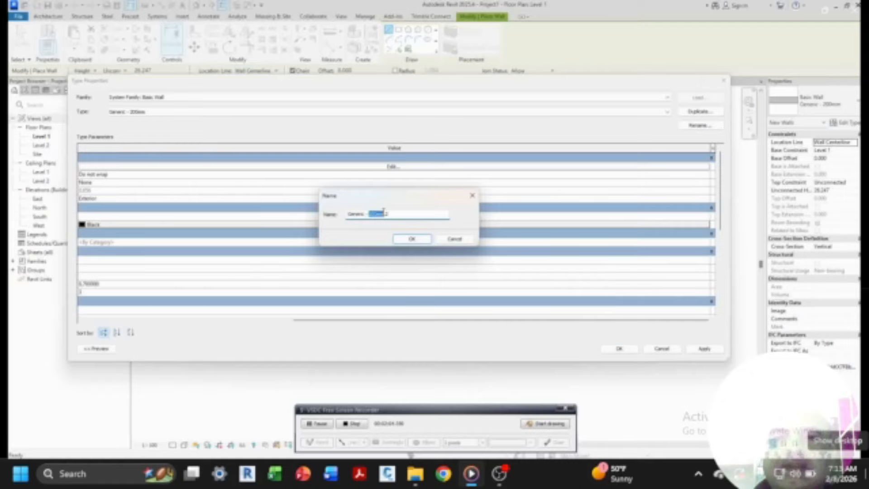
text(3)
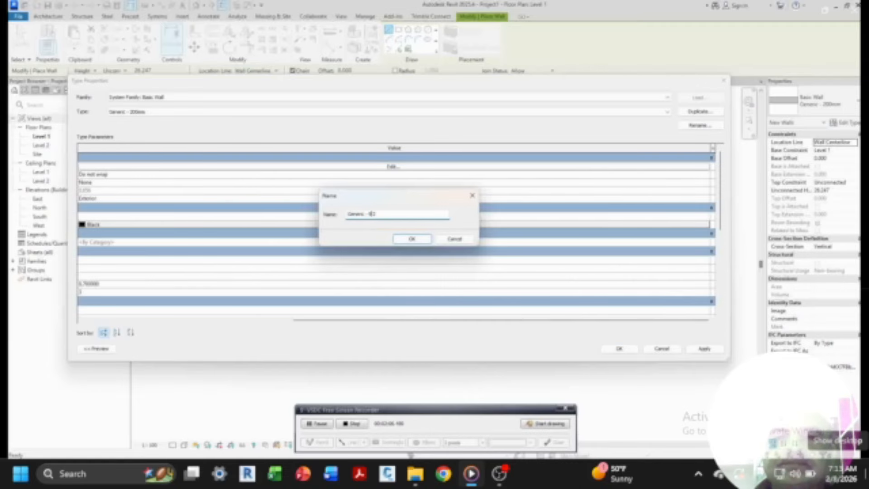
click(413, 240)
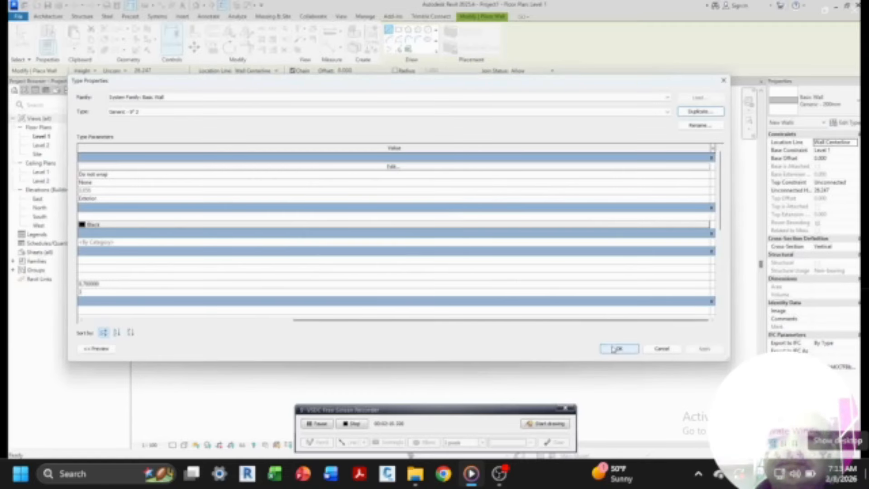
Step: Set the structure layer's thickness to 0.75 in the new wall type's assembly
click(392, 168)
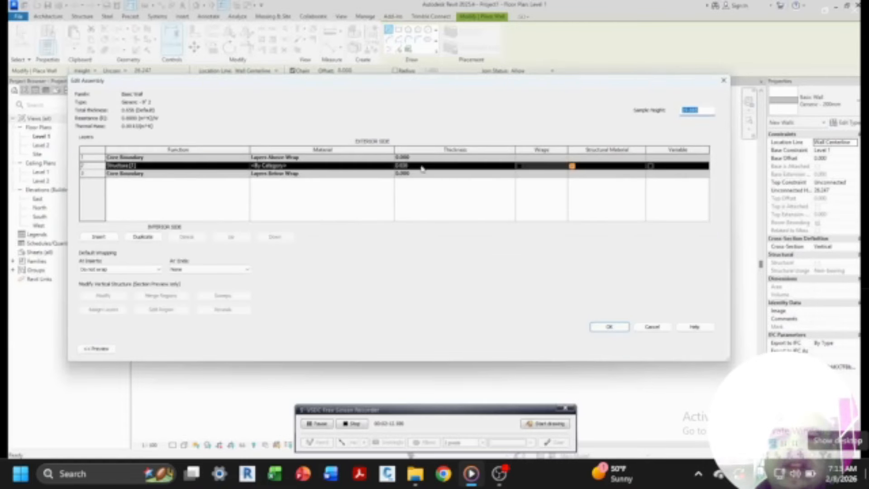
click(421, 166)
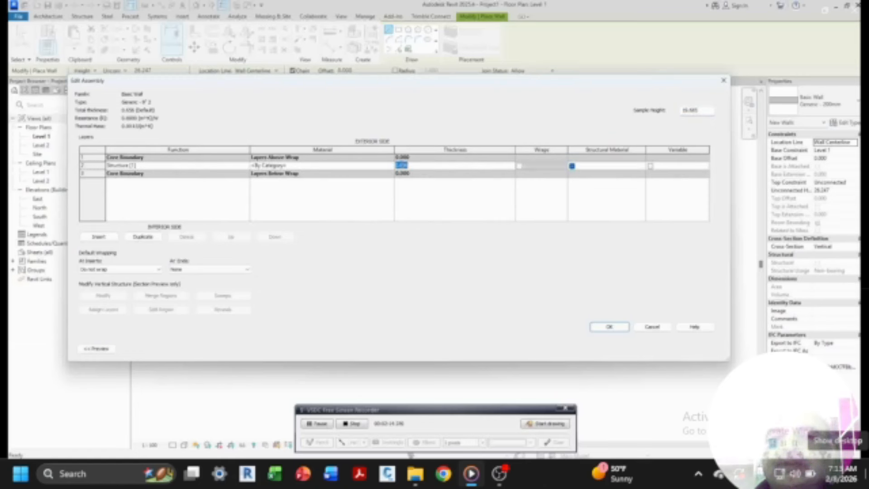
drag(400, 166, 415, 165)
text(5)
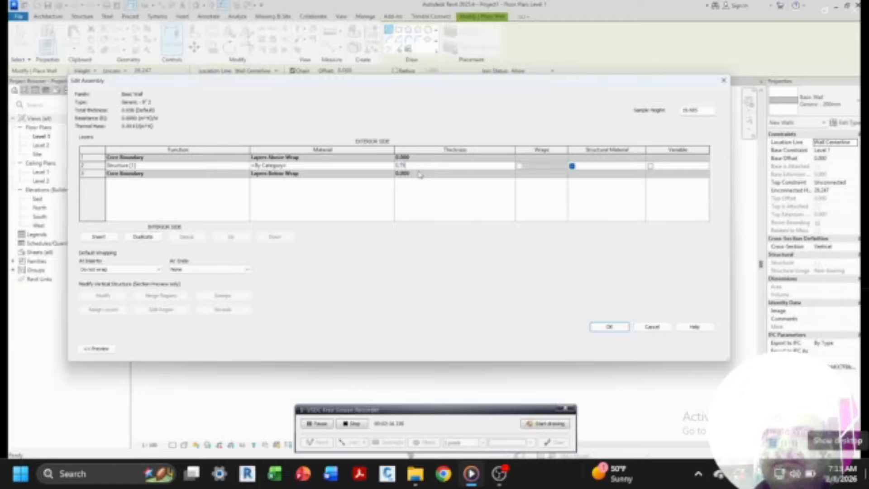
click(303, 167)
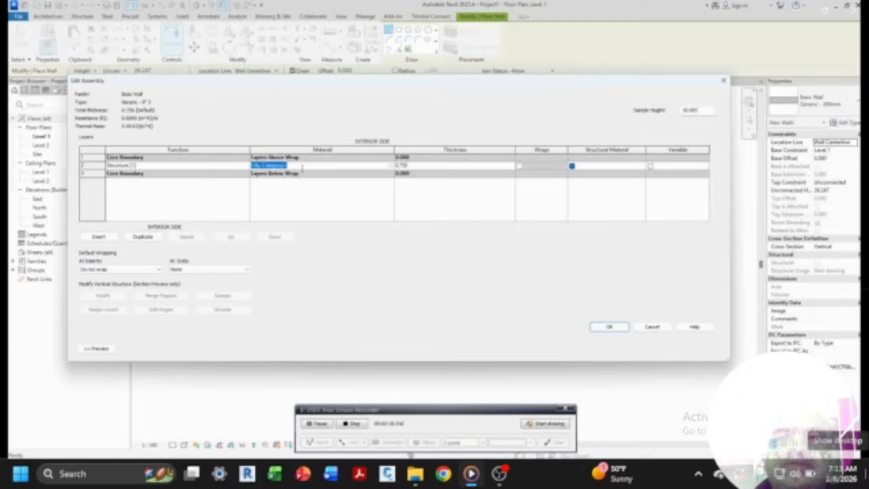
Step: Insert a Finish 1 [4] layer above the structure layer with a thickness of 0.05
click(94, 236)
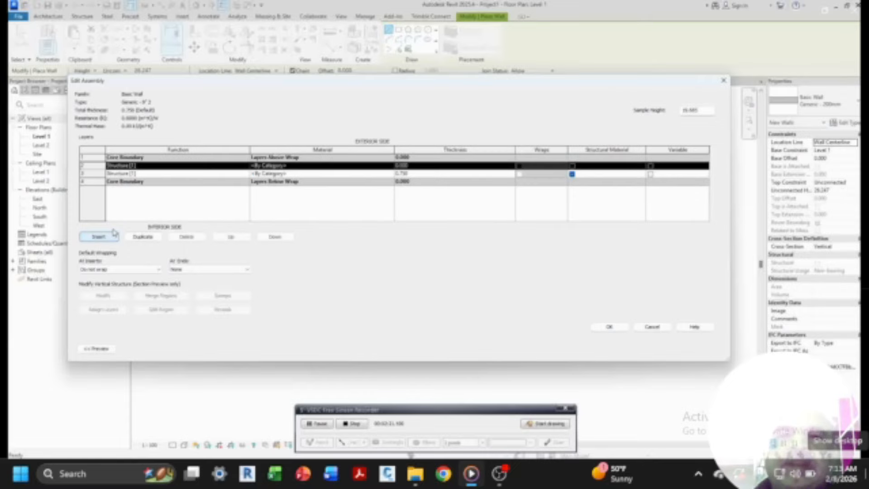
click(146, 167)
click(247, 166)
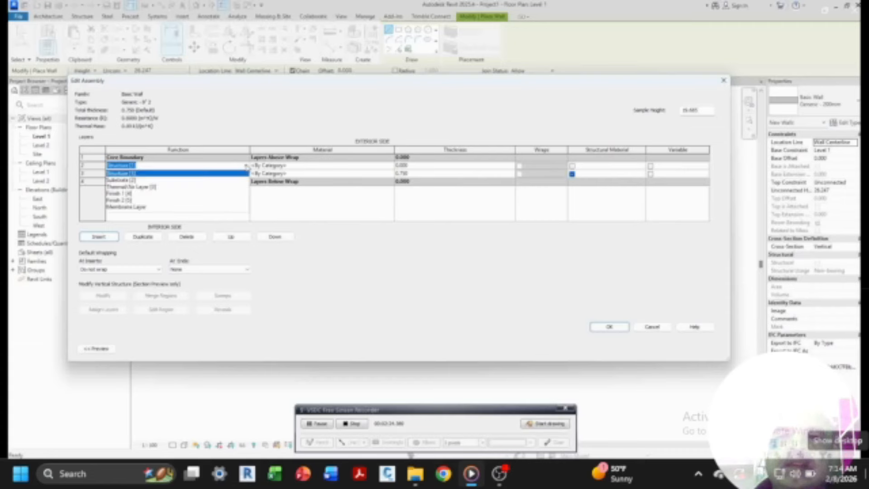
click(117, 194)
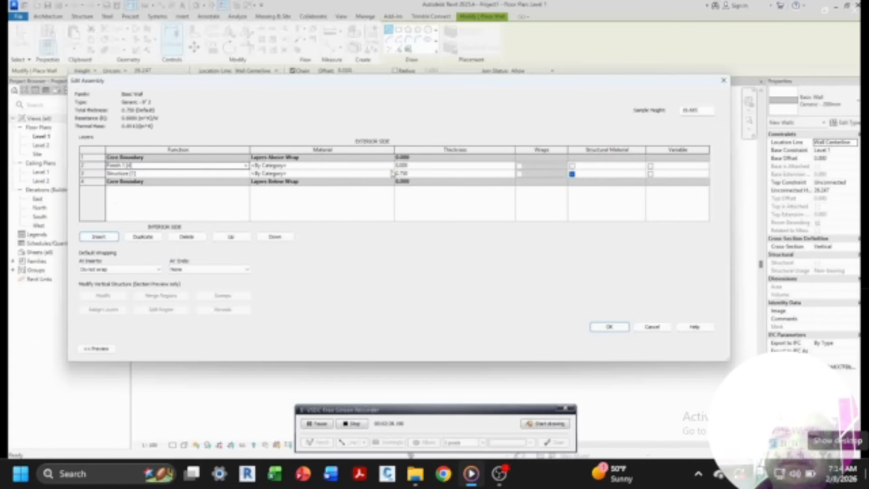
click(408, 166)
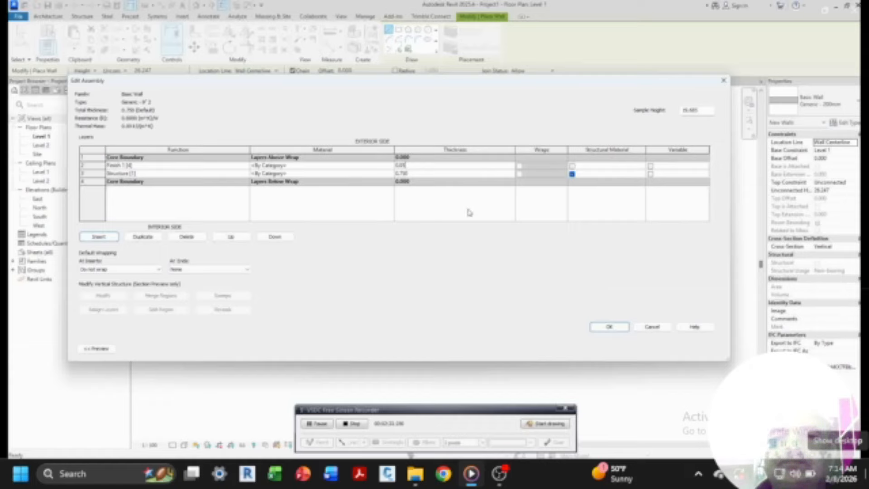
text(0.05)
key(Tab)
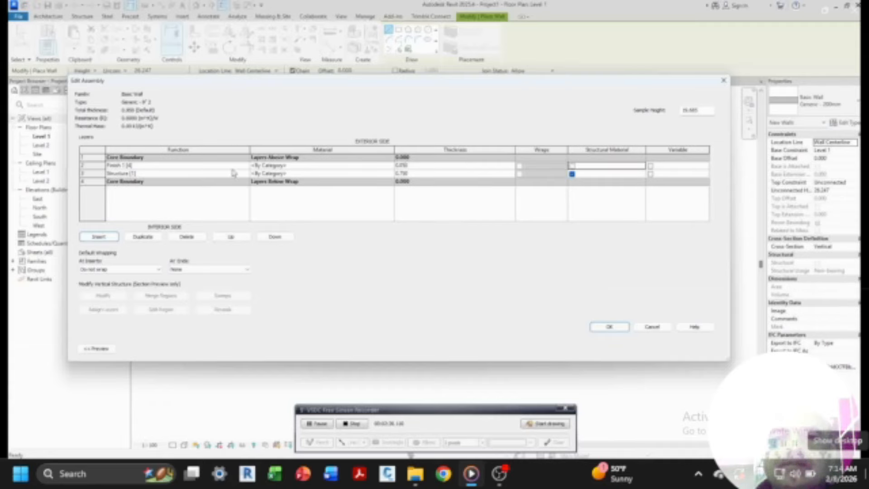
click(325, 165)
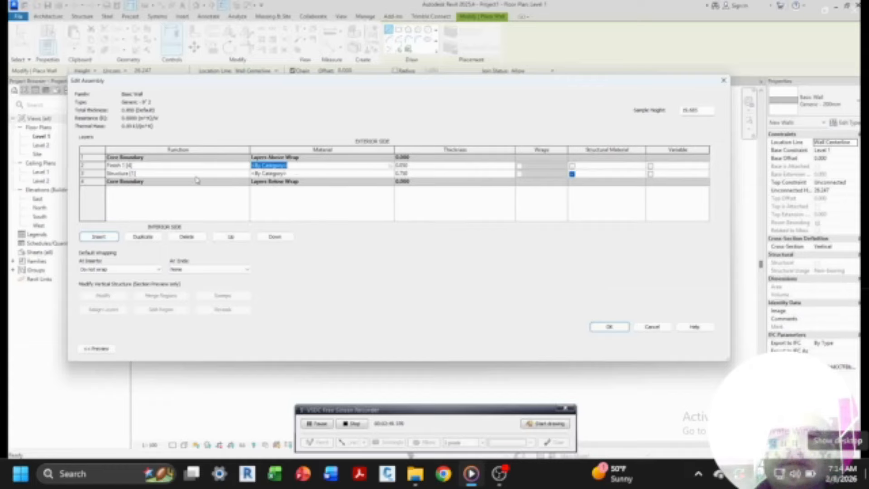
Step: Insert a Finish 2 [5] layer 0.05 thick below the structure layer and accept the wall assembly and type properties
click(106, 238)
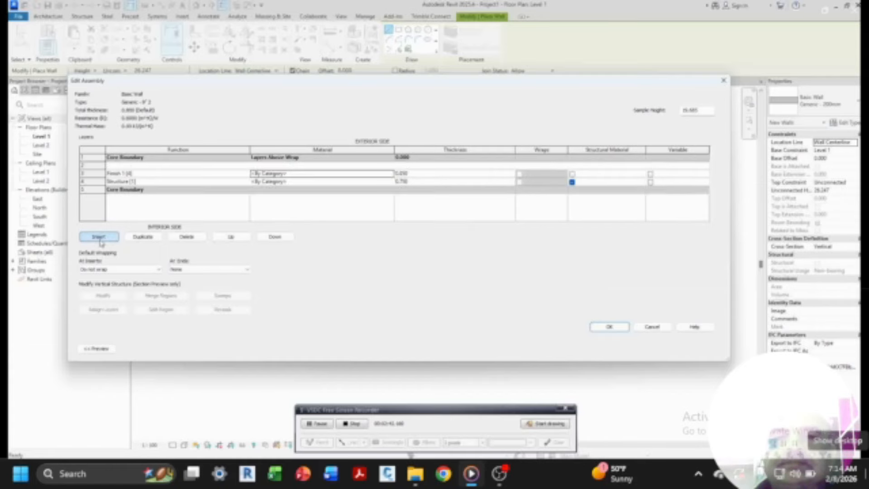
click(270, 238)
click(274, 236)
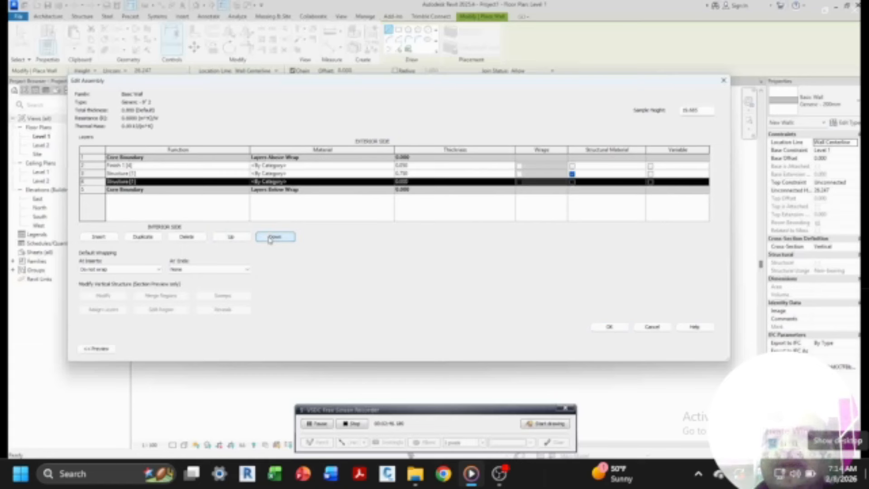
click(207, 181)
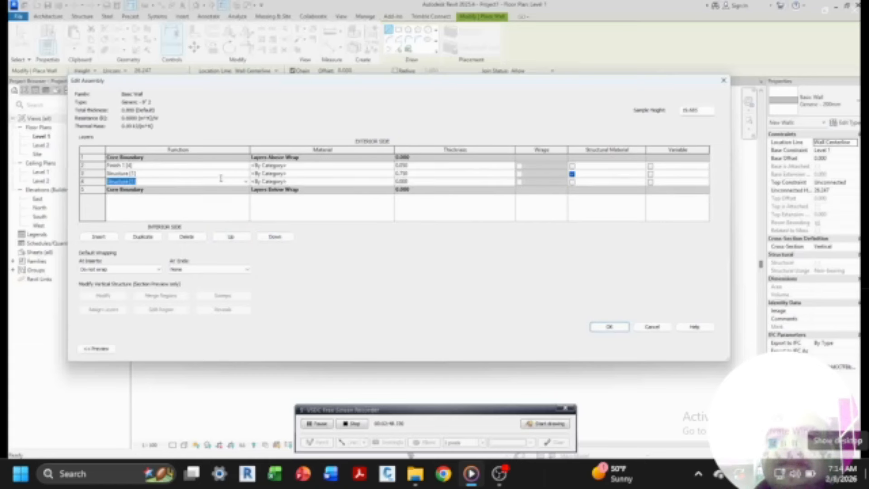
click(247, 182)
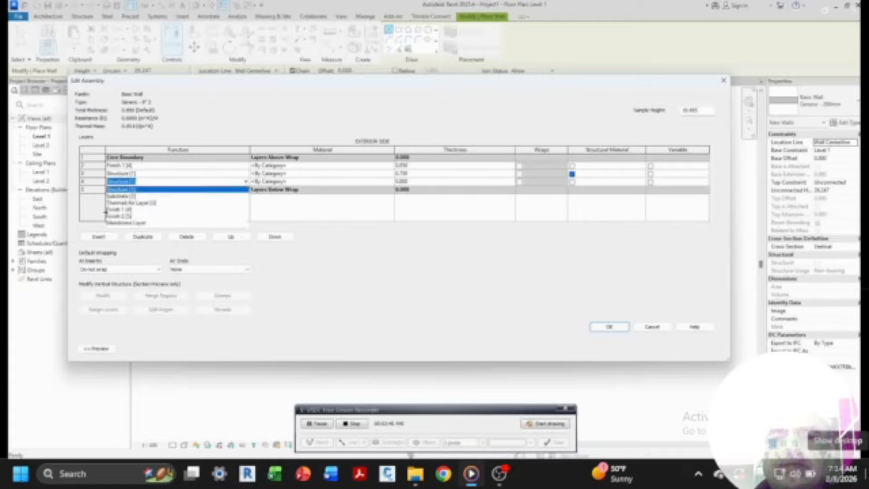
click(110, 217)
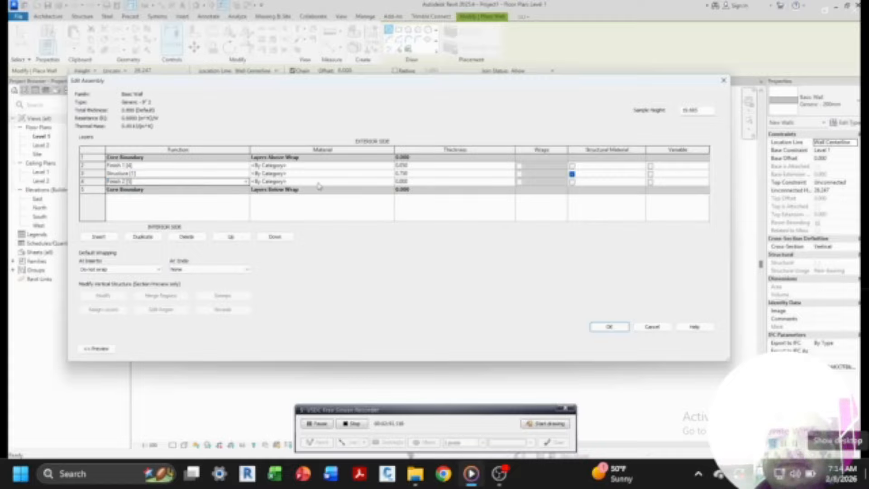
click(412, 181)
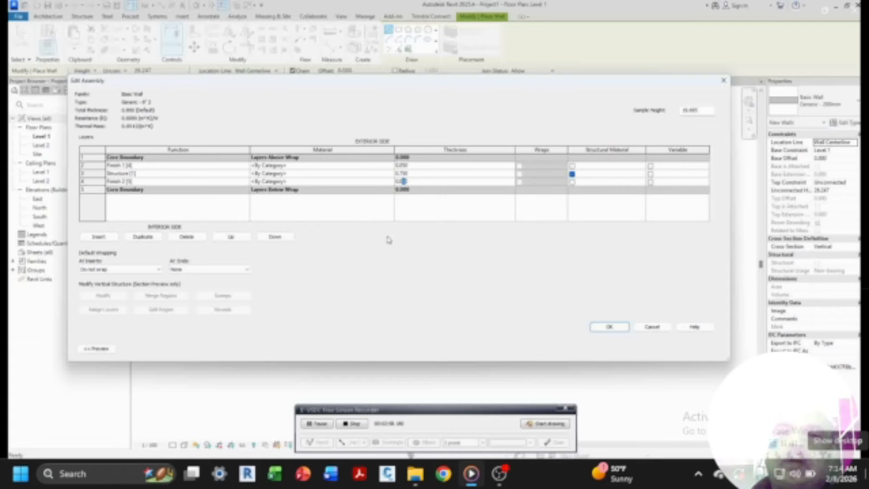
text(5)
key(Return)
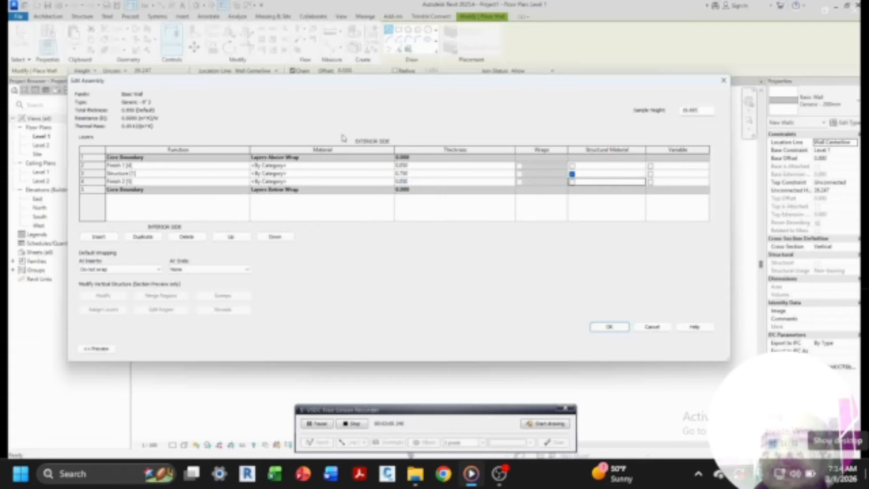
click(601, 328)
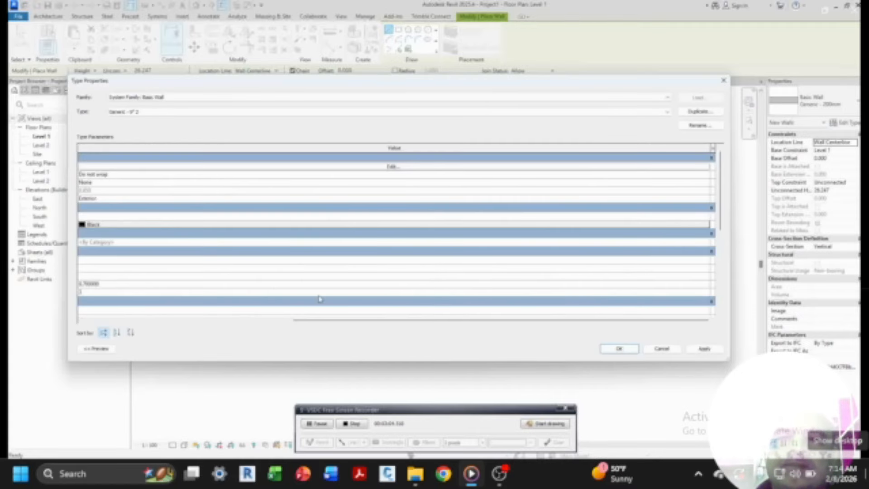
click(615, 350)
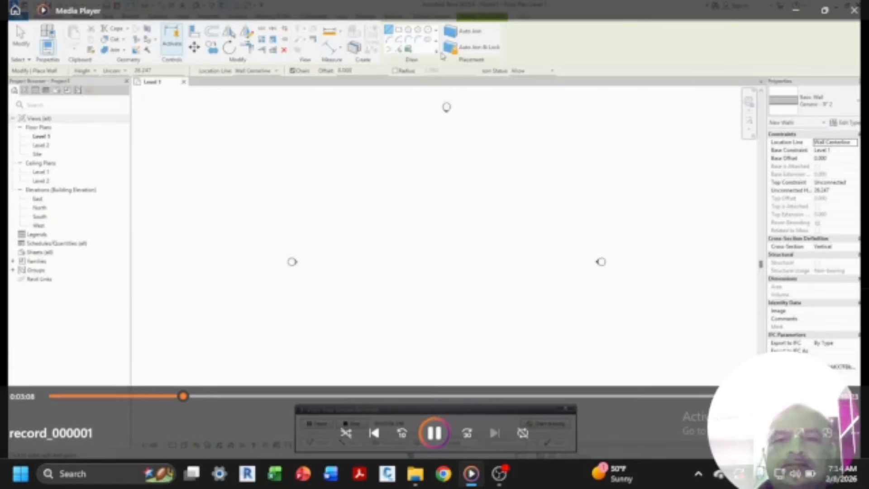
Step: Draw a rectangle of Generic - 9" 2 walls between the elevation markers in the Level 1 plan
click(398, 31)
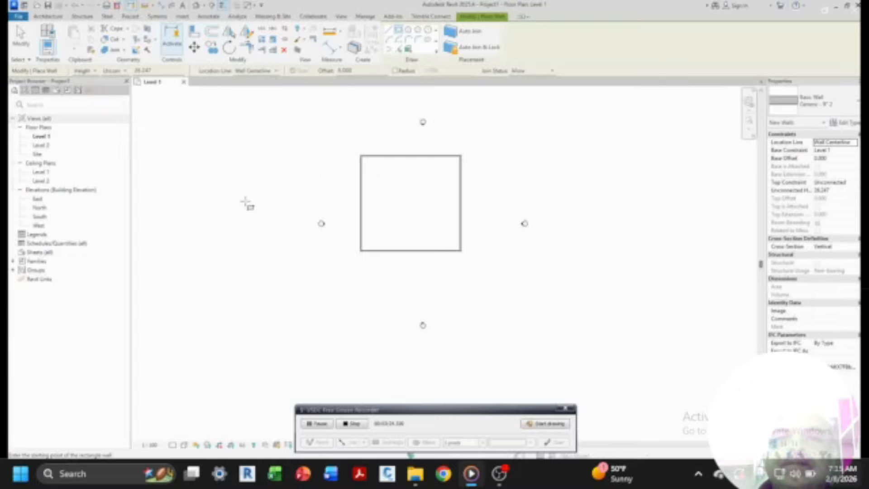
key(Escape)
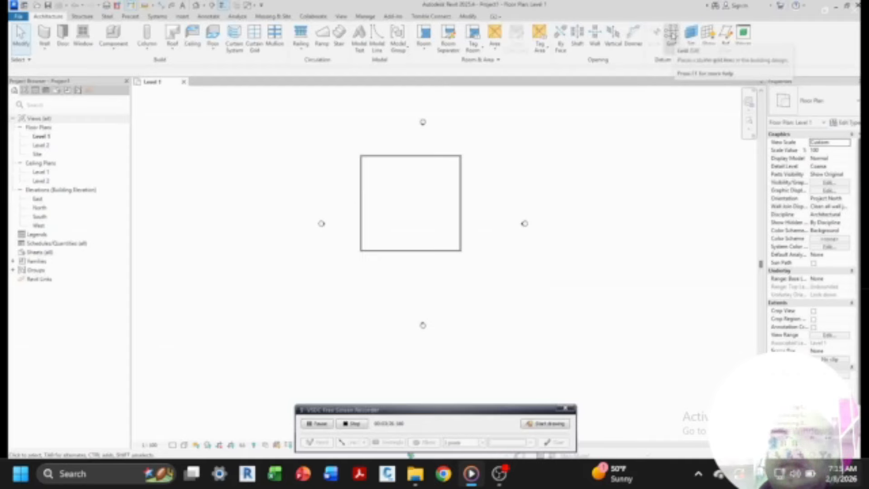
Step: Place a horizontal grid line about 45.8 ft below the lower wall, spanning past both sides of the rectangle
click(673, 35)
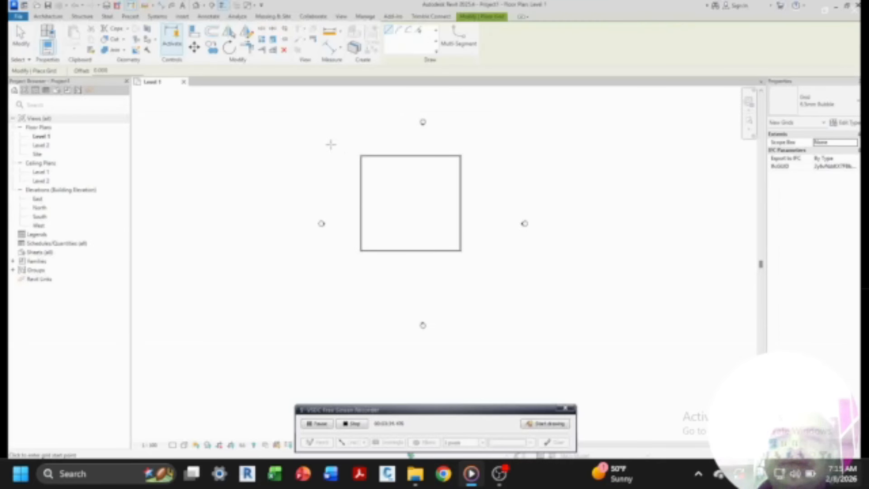
click(327, 308)
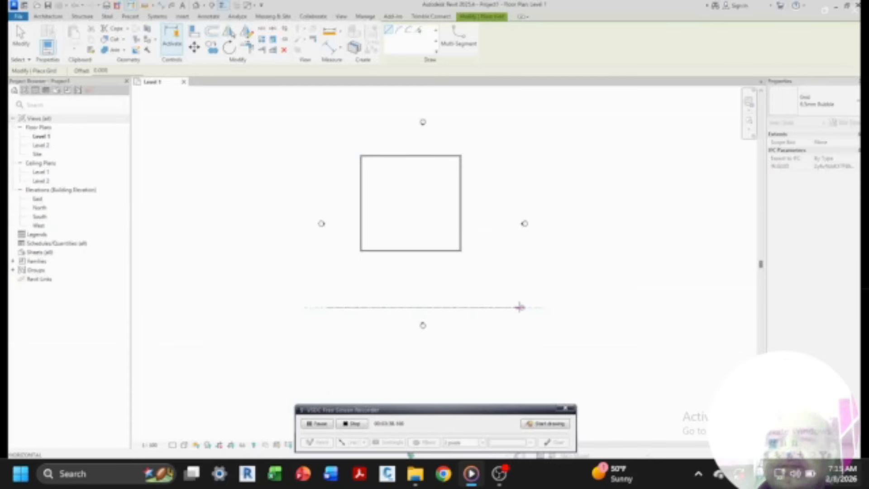
click(520, 308)
scroll(534, 312, up, 2)
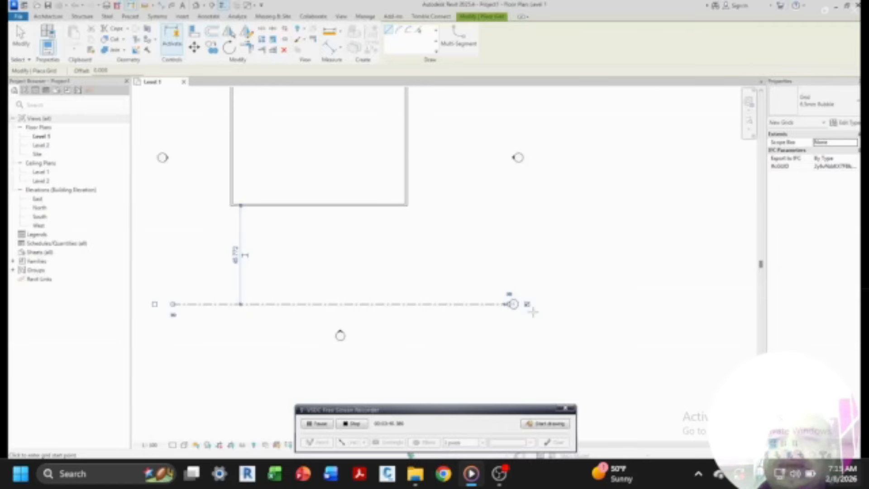
scroll(525, 306, up, 1)
scroll(525, 305, down, 2)
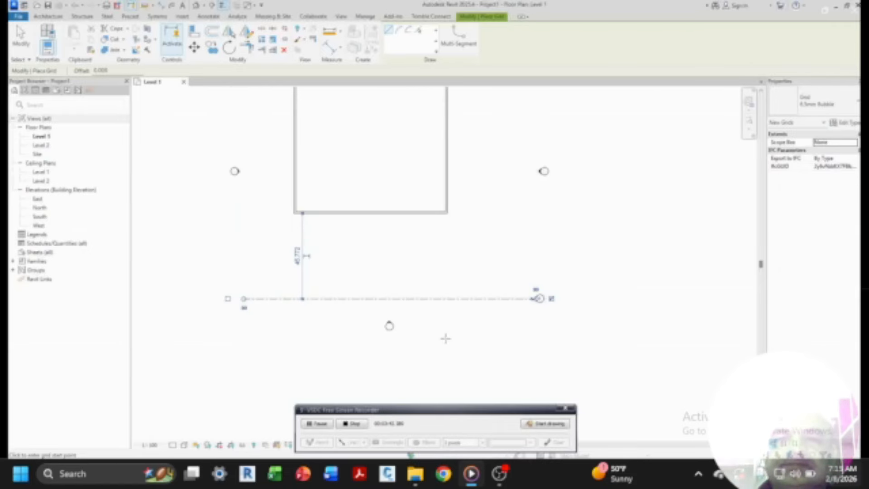
scroll(507, 221, down, 1)
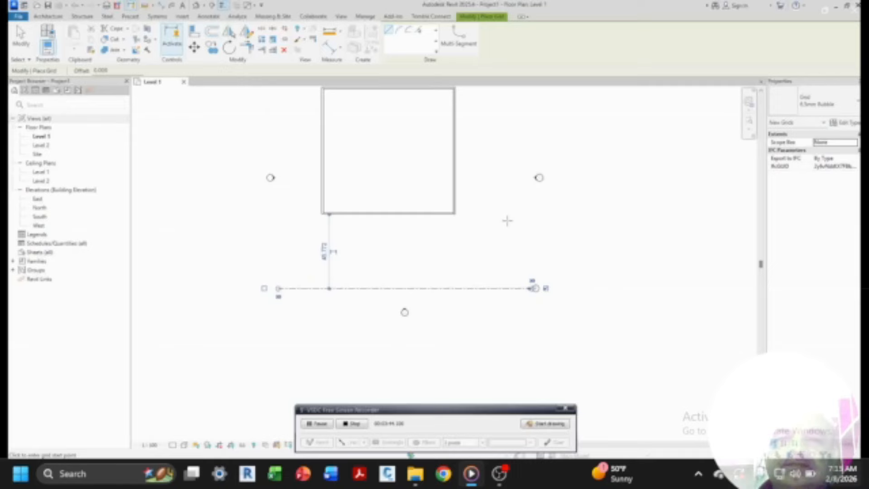
key(Escape)
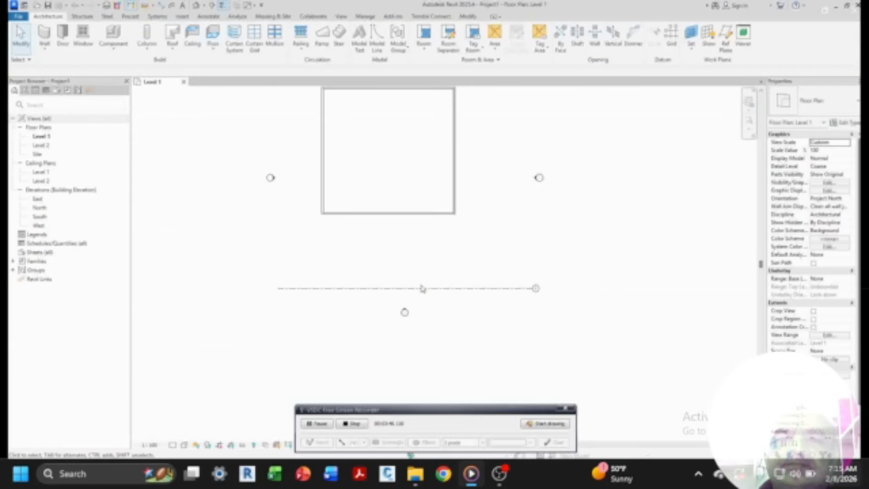
click(422, 290)
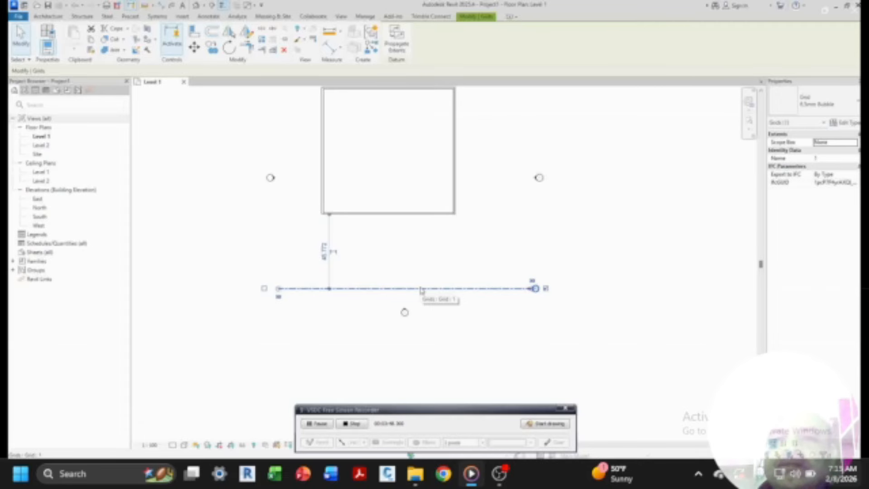
key(Escape)
scroll(484, 265, down, 1)
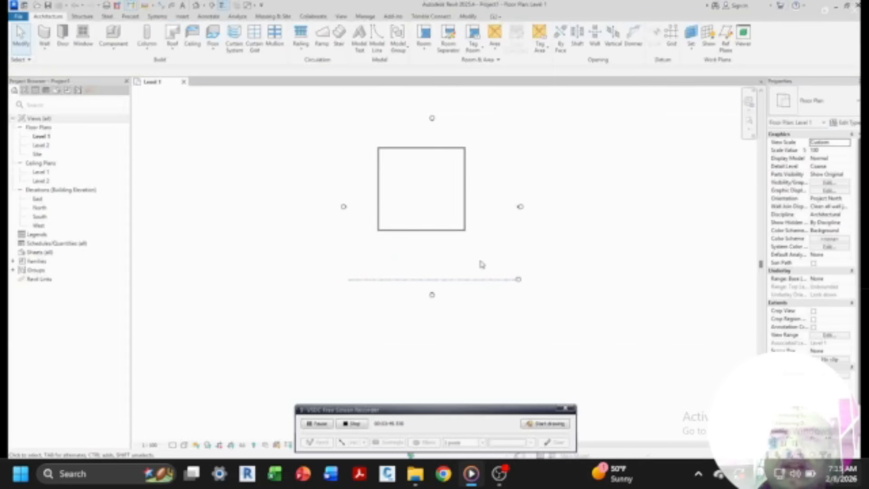
Step: Place a second horizontal grid line above the first, aligned with its ends, and set the spacing between them to 20 ft
click(672, 37)
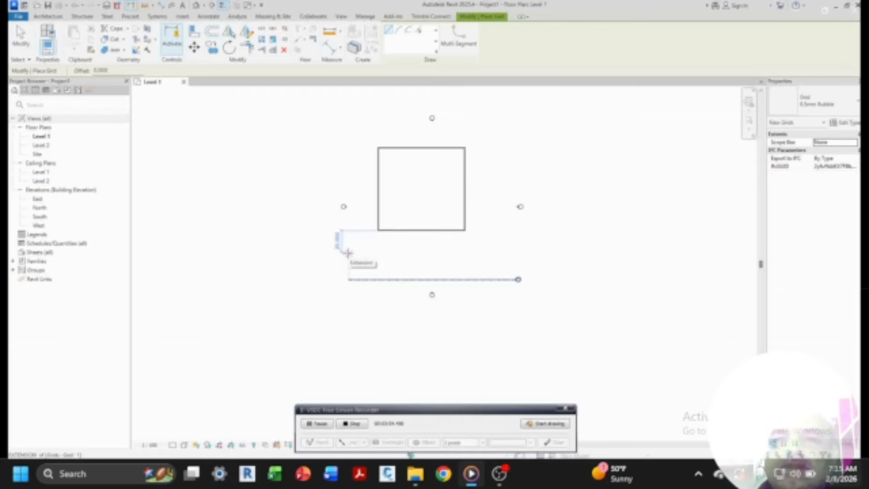
click(348, 252)
click(517, 252)
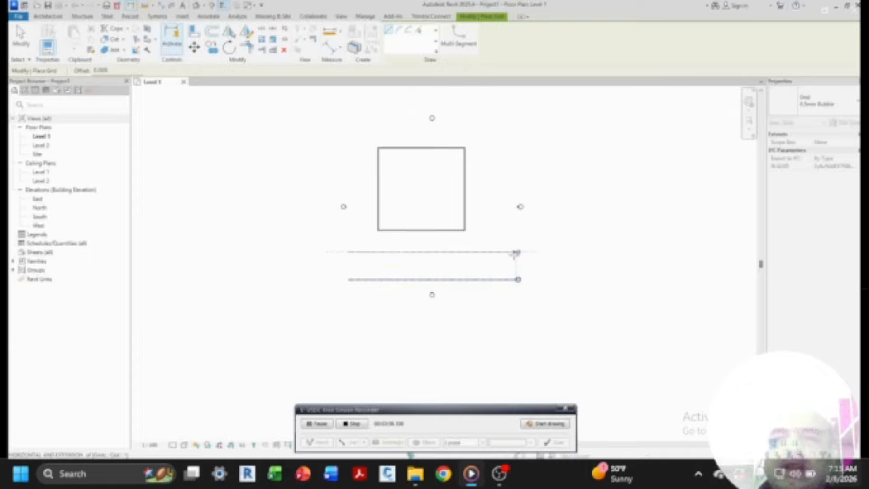
click(378, 265)
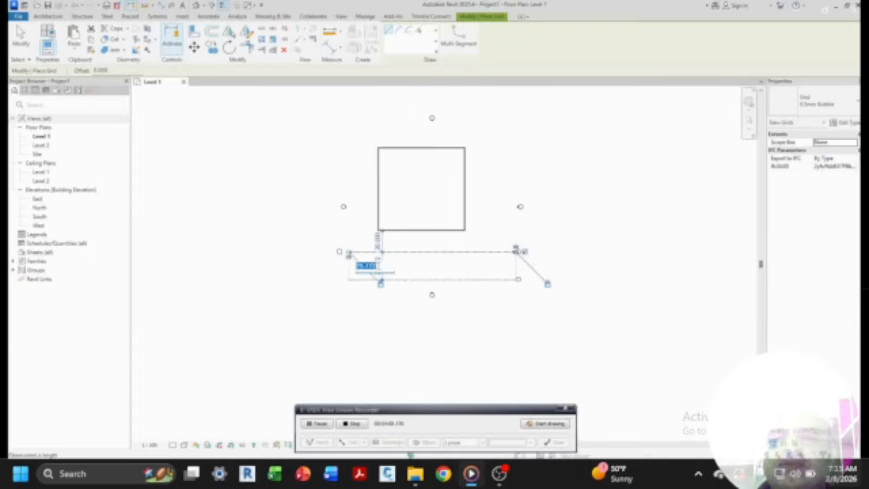
text(28)
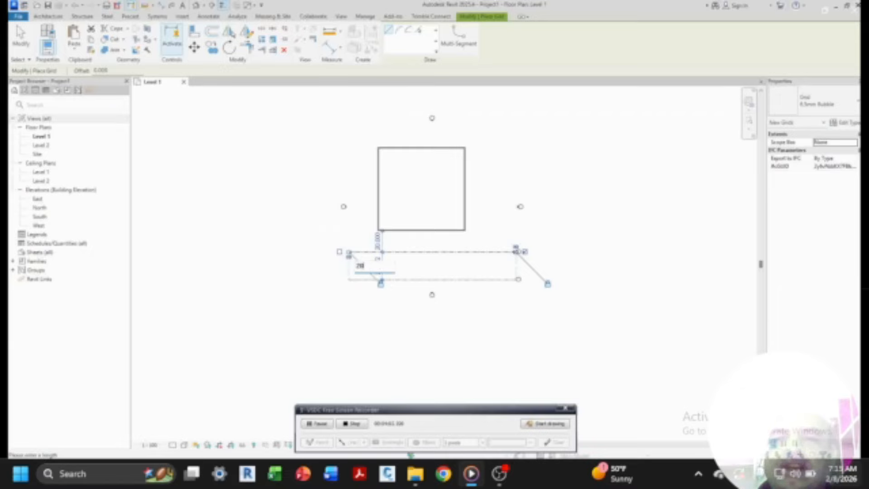
text(0)
key(Return)
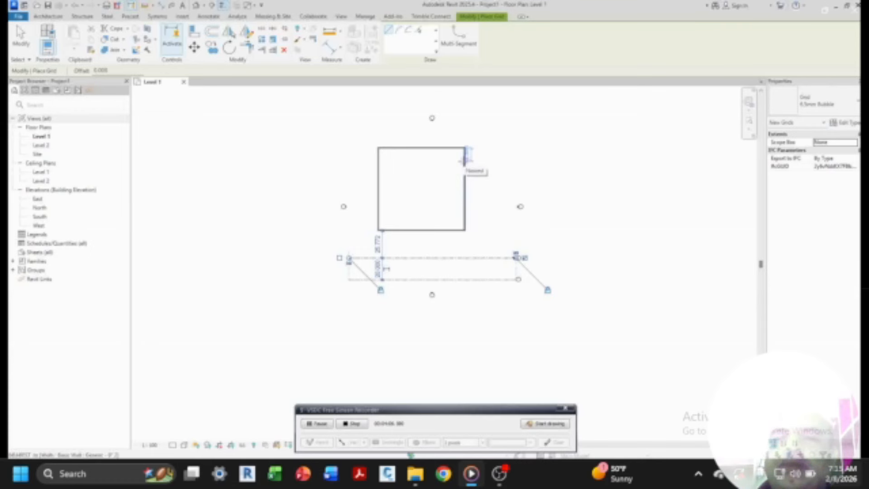
click(418, 30)
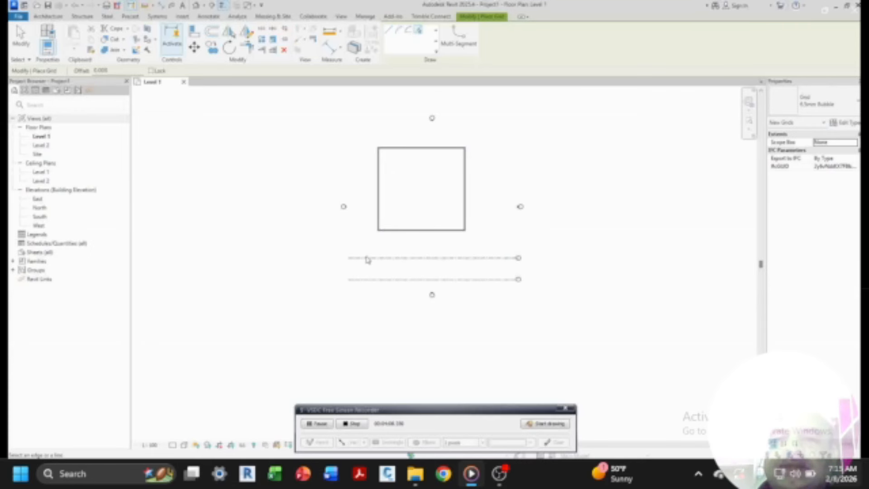
key(Escape)
key(Escape)
Step: Copy the second grid line upward six times at 20 ft spacing, using multiple copies, until the lines extend above the wall rectangle
click(411, 258)
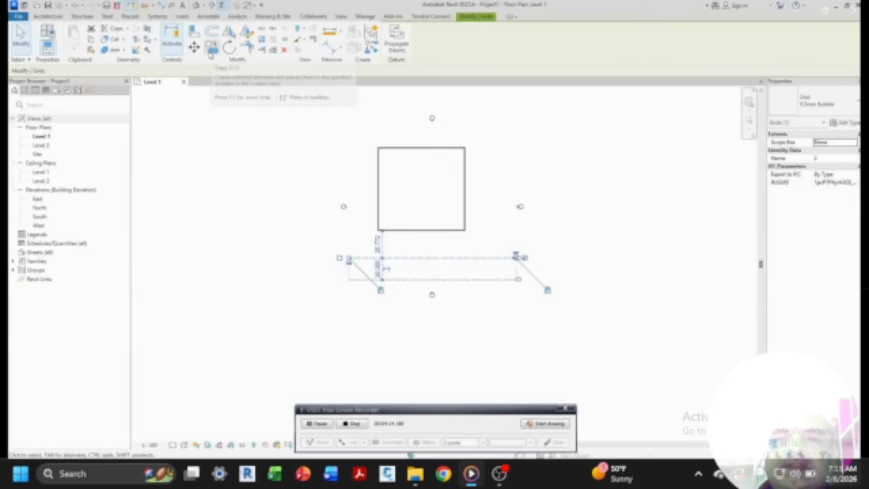
click(210, 49)
click(349, 259)
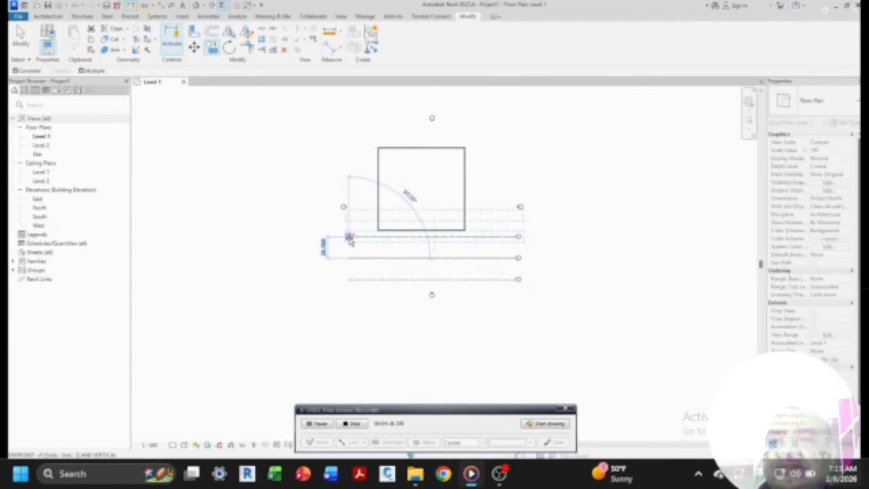
scroll(363, 241, up, 3)
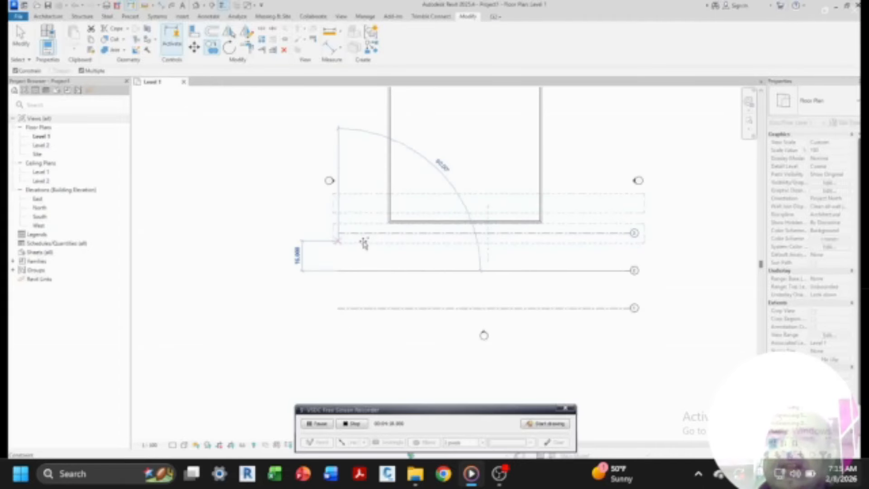
click(337, 234)
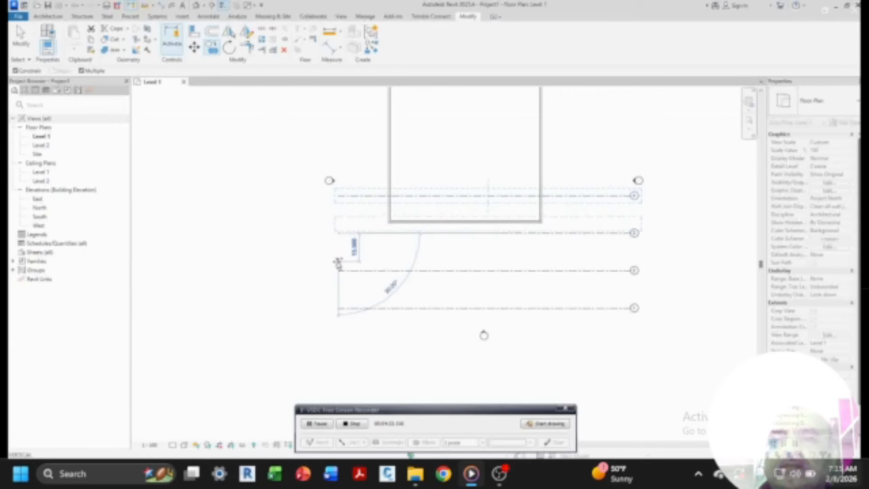
click(339, 196)
scroll(355, 226, down, 2)
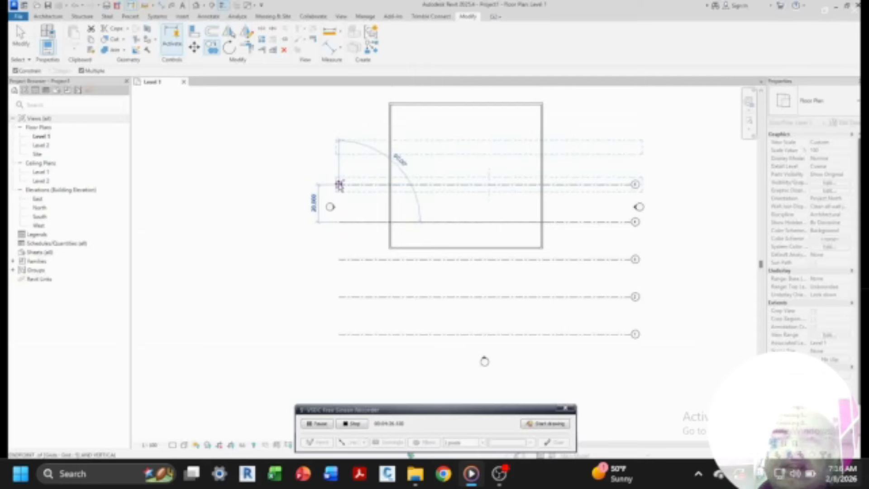
click(339, 184)
scroll(333, 217, down, 1)
scroll(337, 147, up, 1)
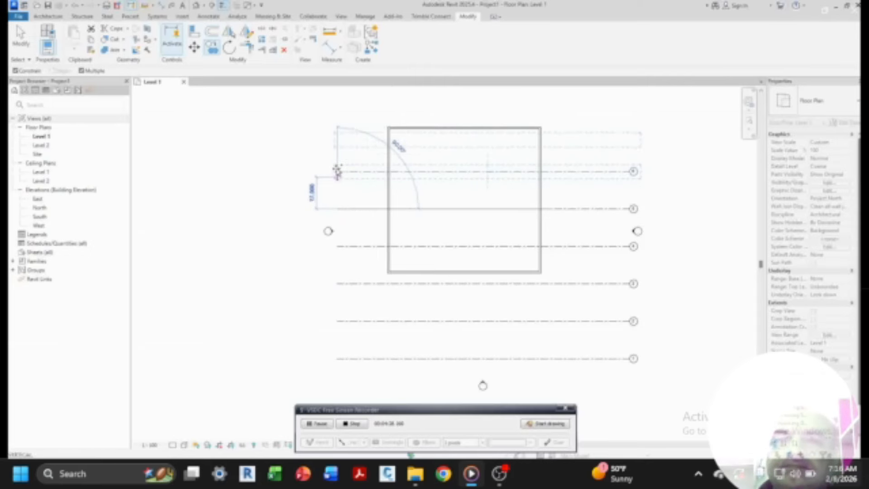
click(335, 172)
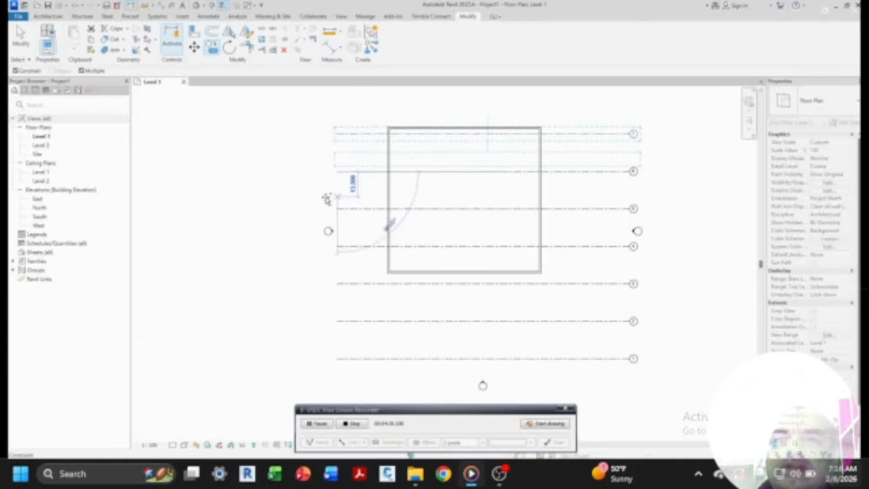
click(337, 135)
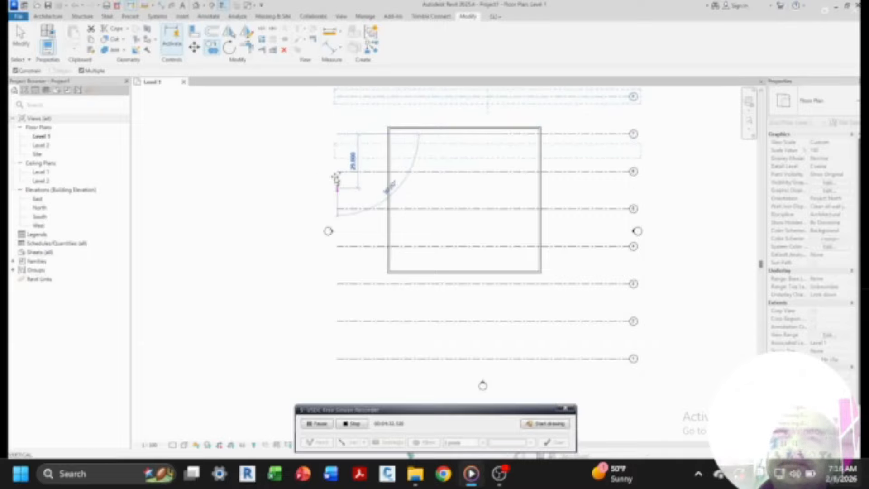
scroll(329, 166, down, 1)
key(Escape)
key(Escape)
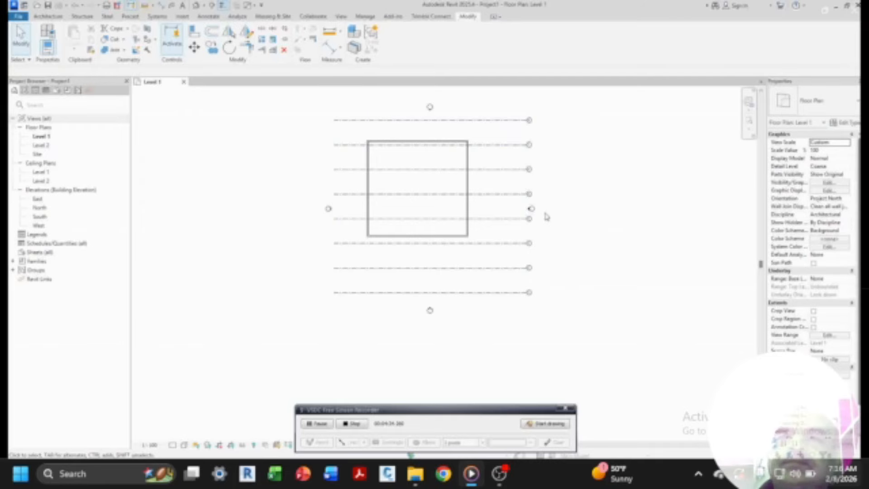
Step: Move the east elevation marker outward past the grid bubbles and select the west elevation marker
scroll(541, 215, up, 3)
drag(494, 197, 542, 219)
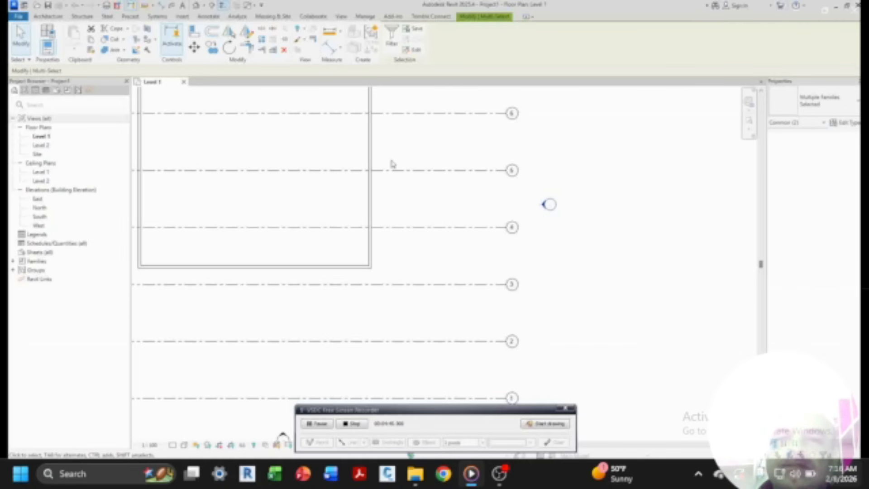
scroll(441, 220, down, 4)
click(329, 233)
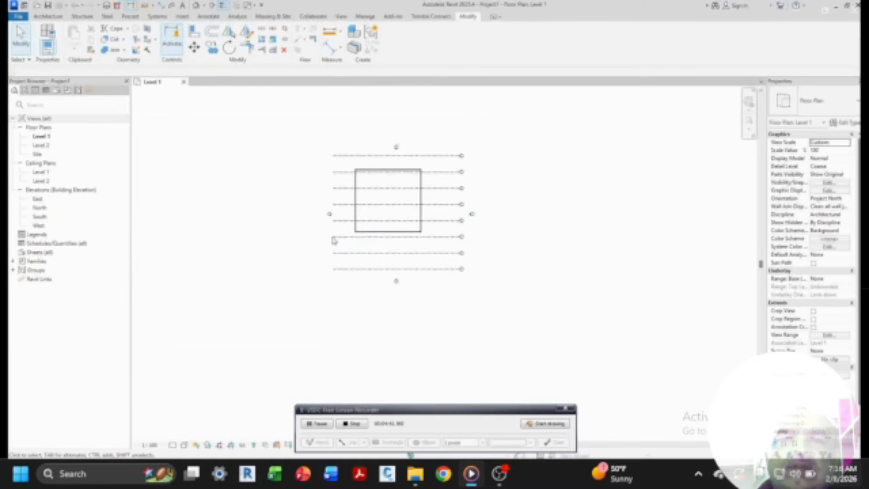
scroll(333, 228, up, 2)
drag(316, 194, 343, 230)
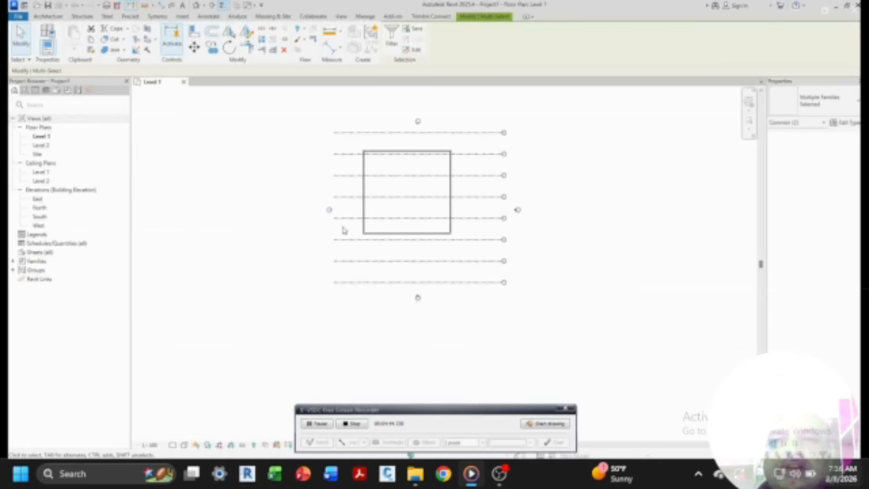
mouse_move(500, 474)
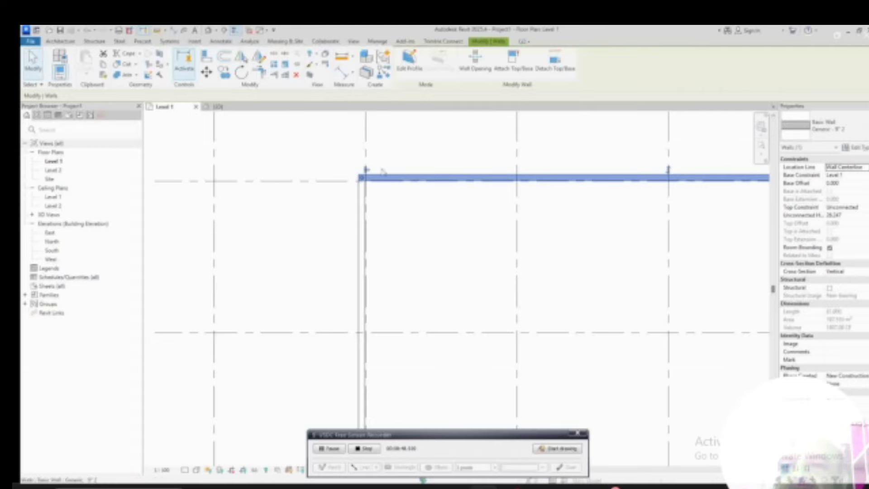
Step: Move the lower wall of the rectangle down onto grid line 3
scroll(384, 173, down, 7)
scroll(442, 163, down, 1)
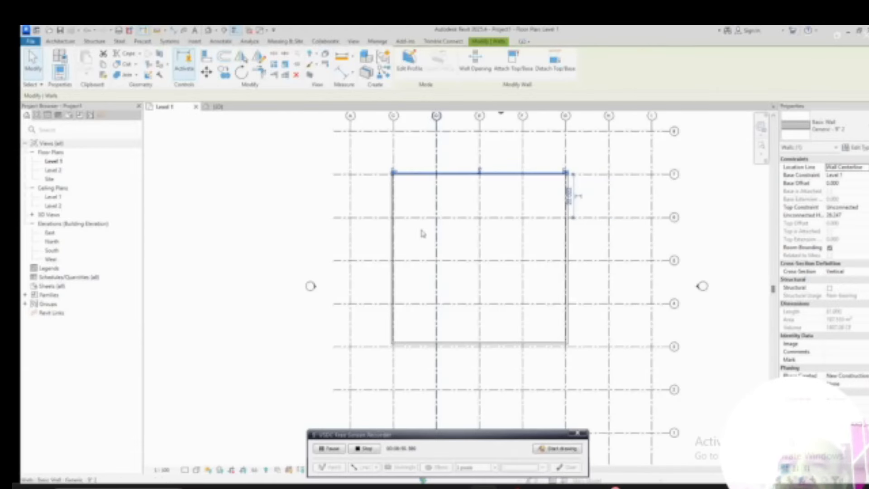
scroll(404, 361, up, 4)
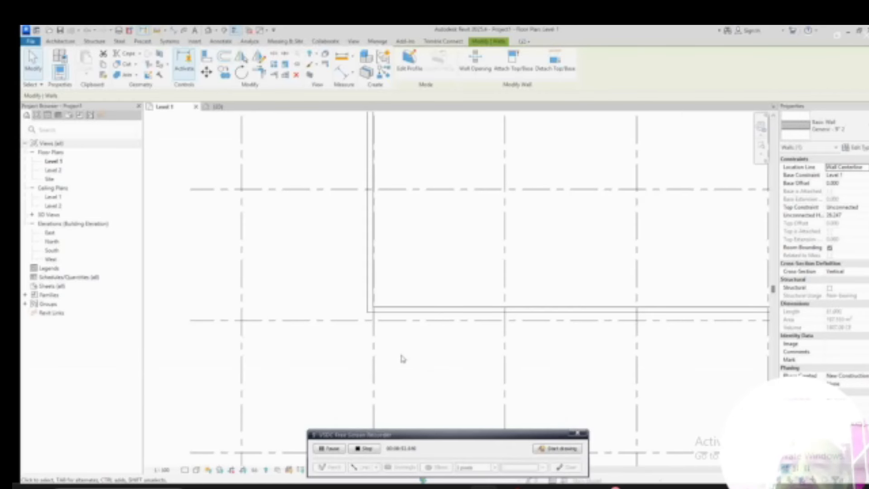
click(403, 359)
scroll(385, 344, down, 5)
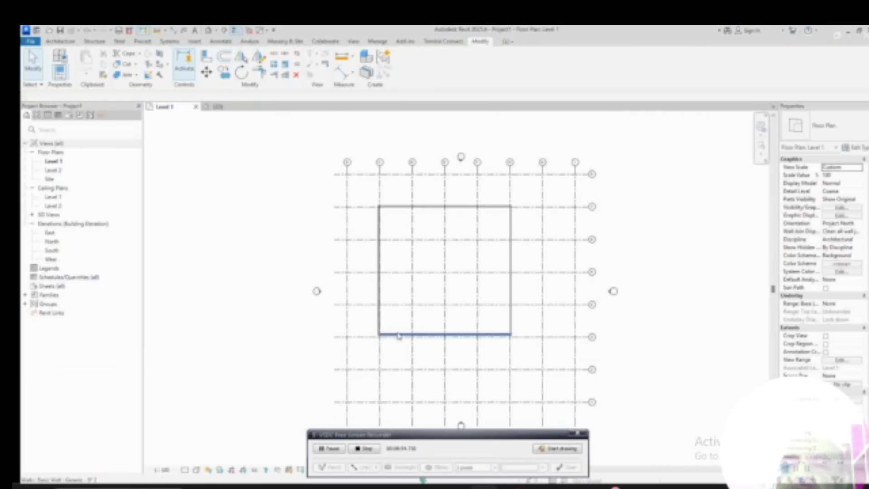
scroll(398, 340, up, 4)
click(428, 322)
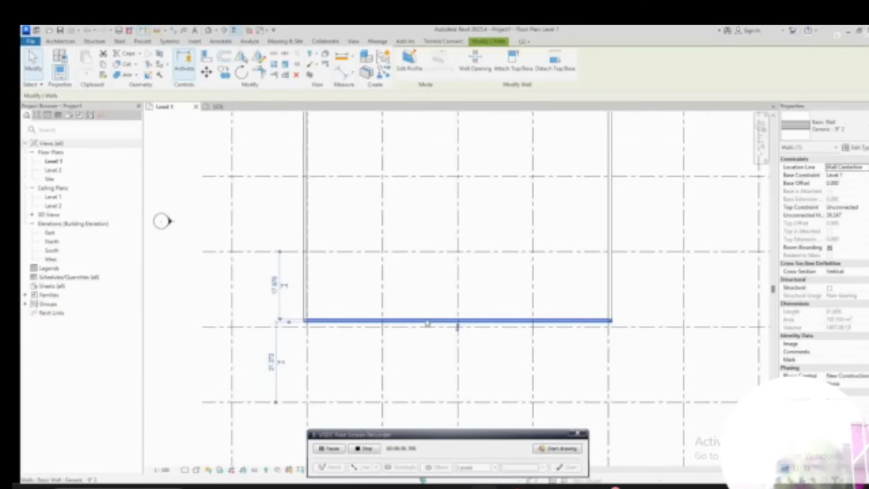
drag(425, 317, 426, 319)
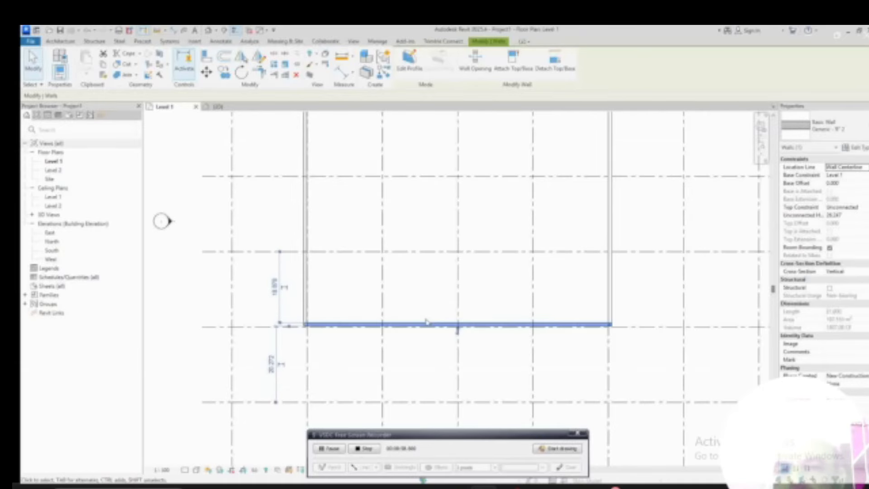
scroll(355, 346, up, 2)
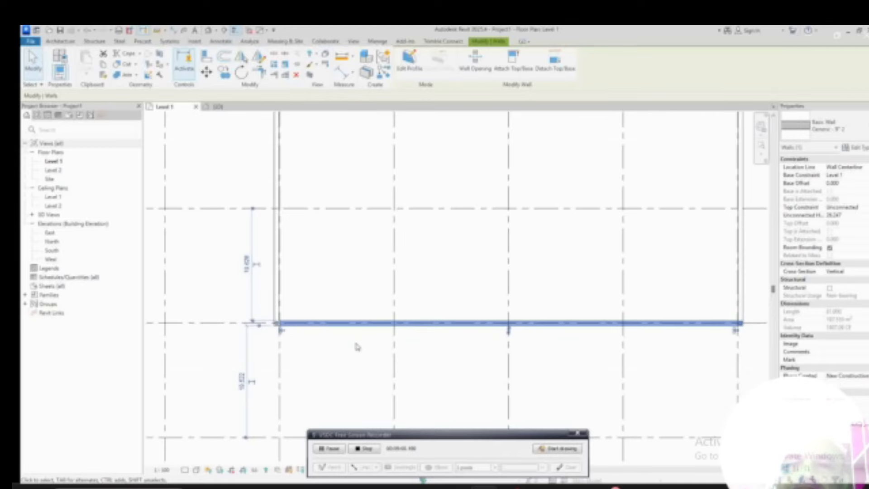
key(Down)
key(Down)
scroll(467, 324, down, 4)
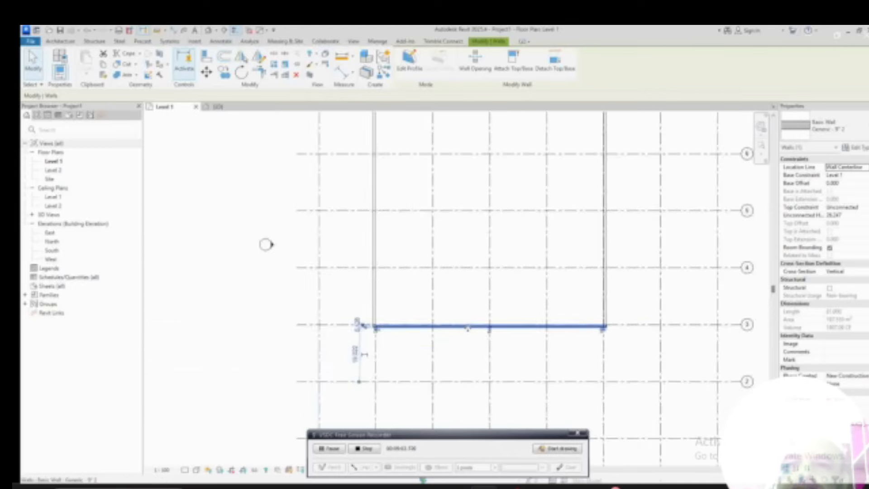
click(431, 171)
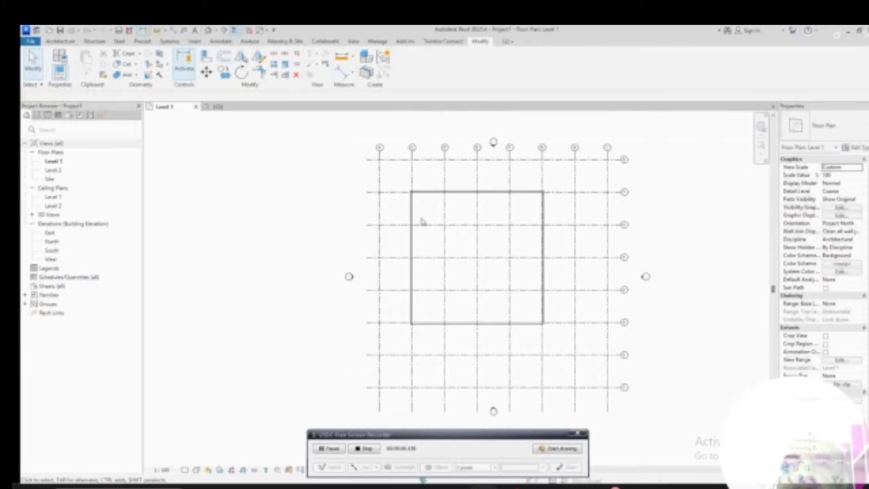
Step: Set the Level 1 plan's visual style to Shaded and switch to the 3D view of the walls
scroll(403, 184, up, 2)
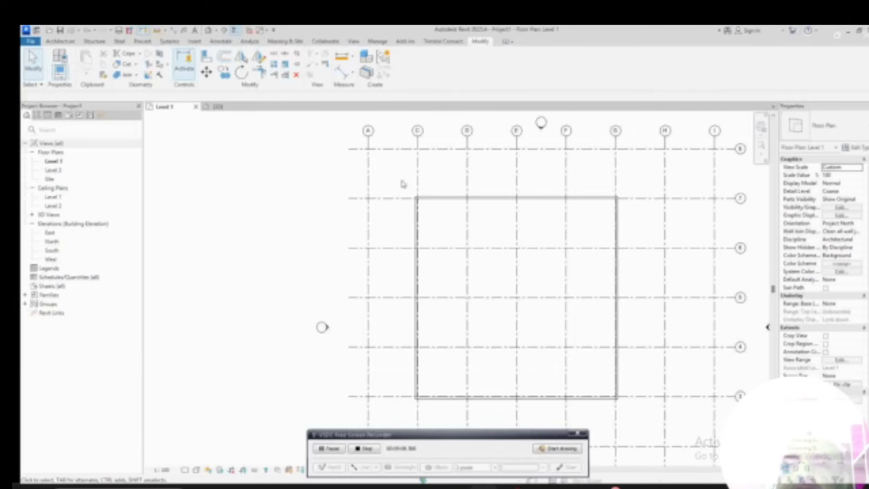
click(196, 470)
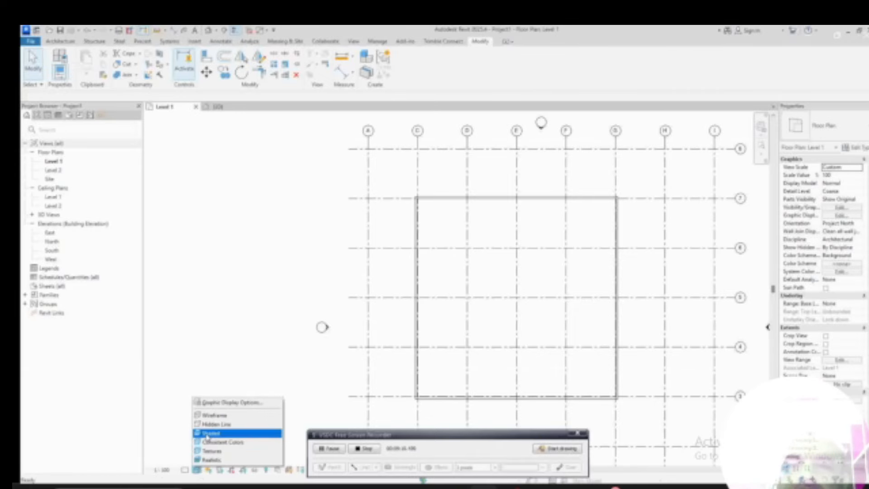
click(214, 435)
scroll(394, 183, down, 2)
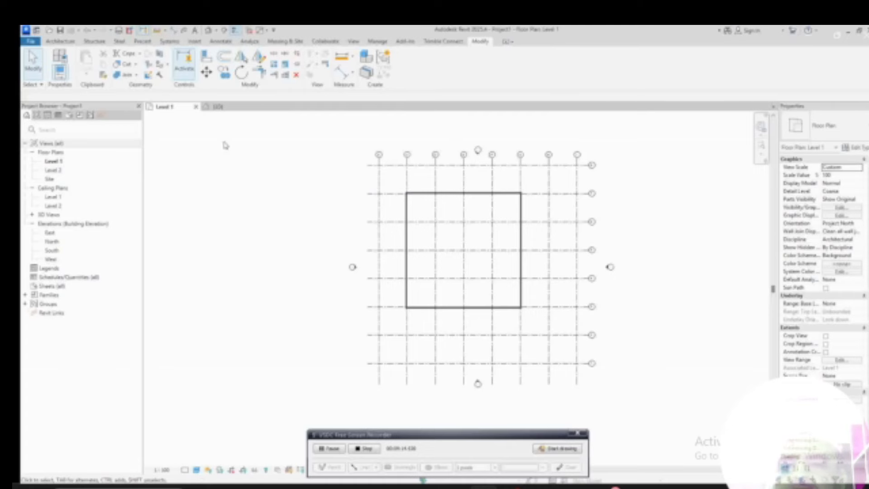
click(218, 107)
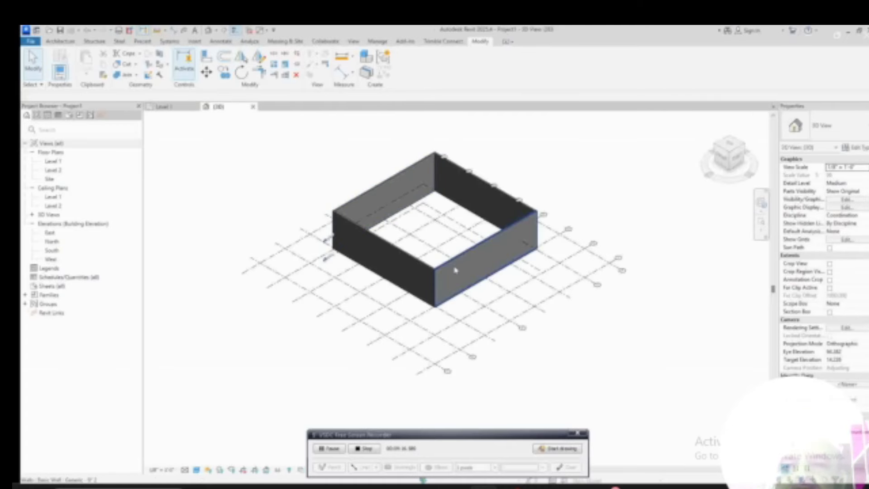
scroll(470, 225, up, 2)
scroll(471, 225, down, 2)
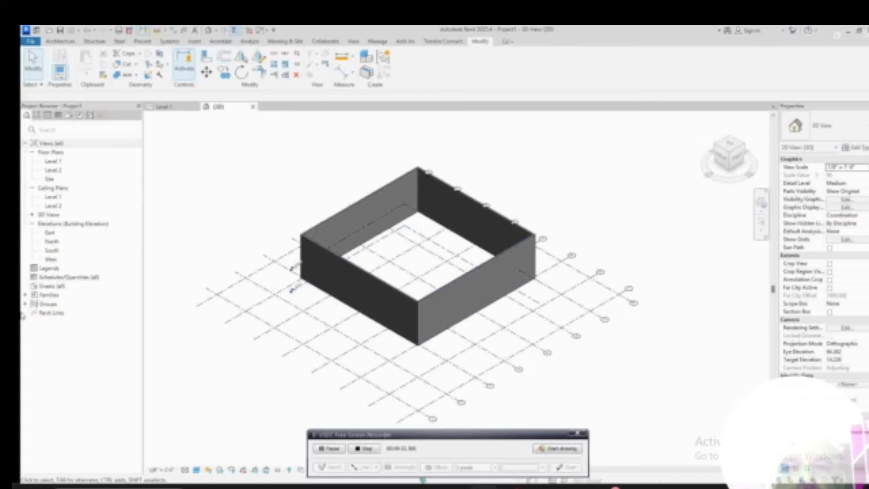
Step: Open the East building elevation, framing the levels and the wall
double_click(50, 232)
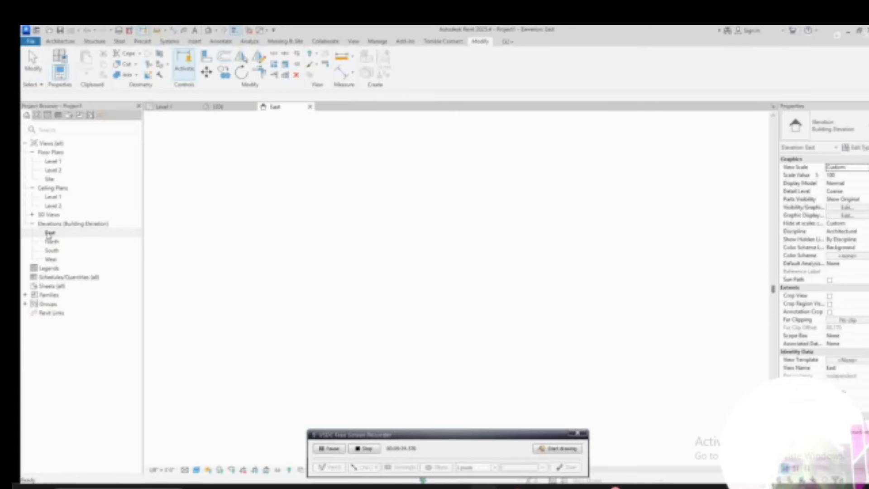
scroll(297, 314, down, 2)
scroll(547, 351, up, 3)
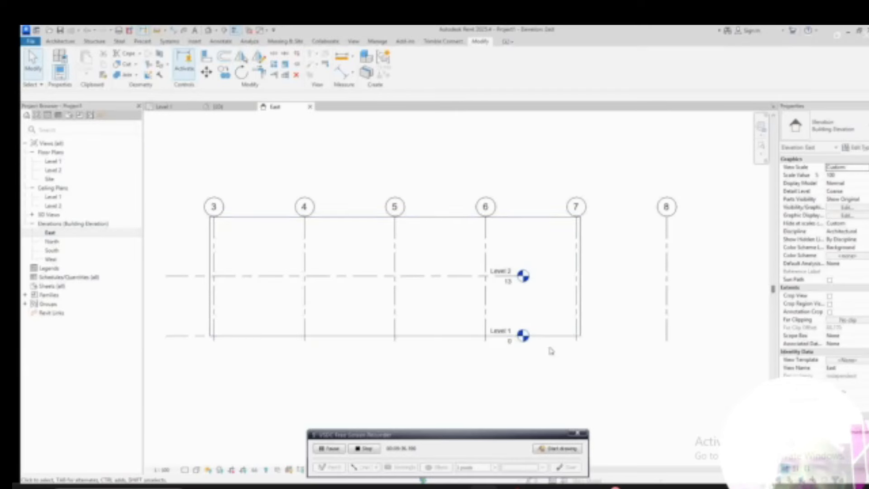
click(439, 280)
key(Escape)
scroll(439, 287, down, 1)
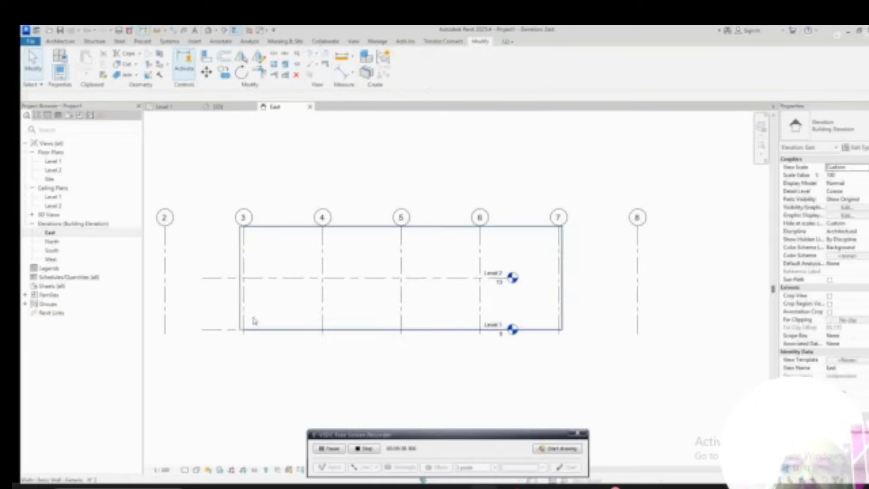
Step: Set the height of Level 2 above Level 1 to 12 ft
click(221, 279)
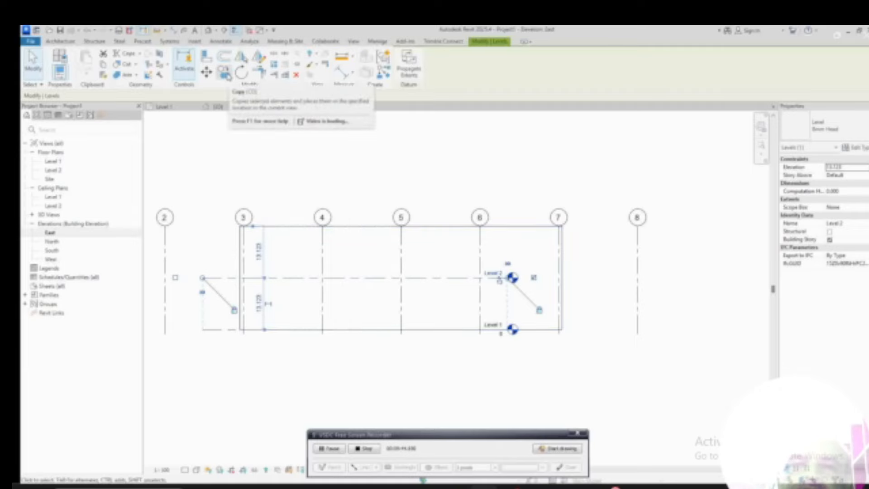
click(259, 300)
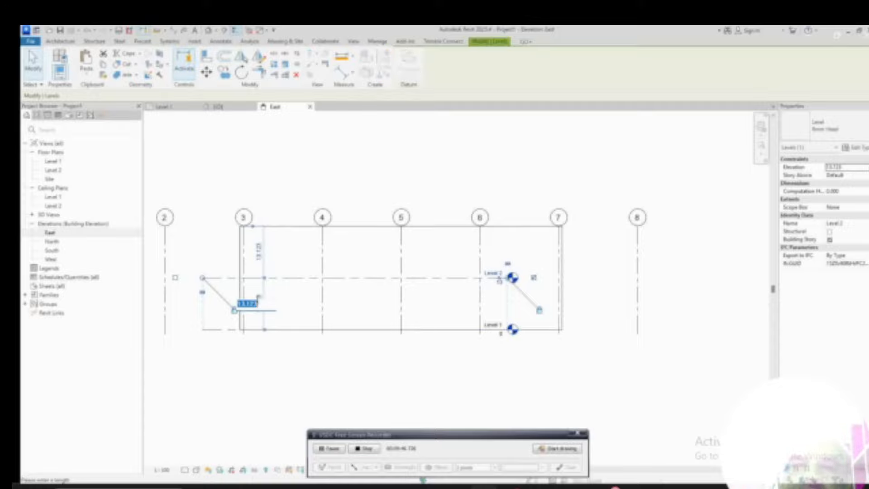
key(Return)
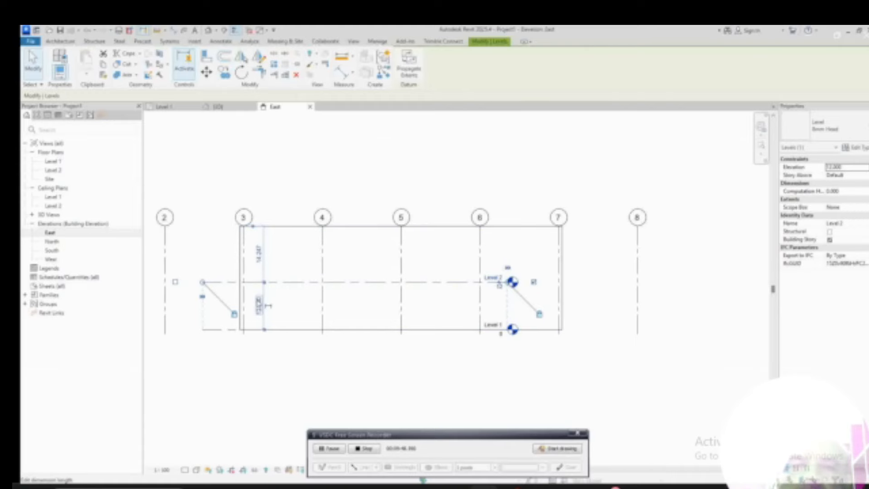
click(220, 295)
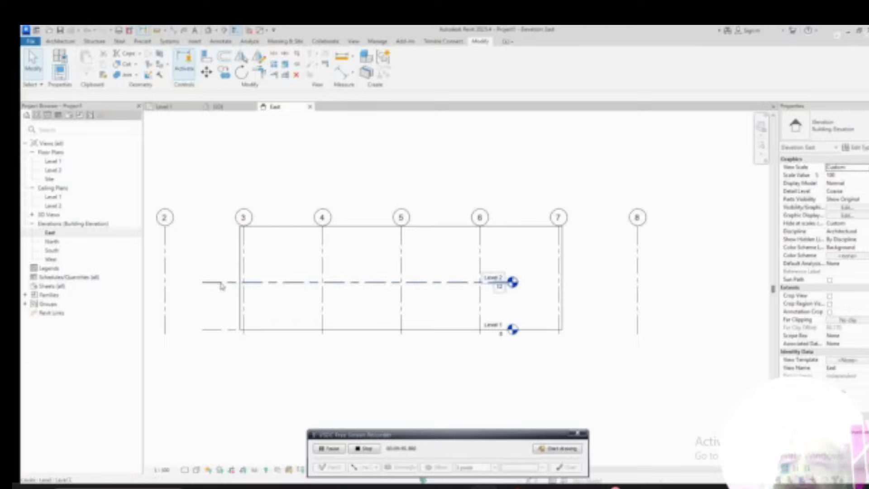
Step: Copy Level 2 upward four times at 12 ft spacing, using multiple copies, to place levels at 24, 36, 48 and 60 ft
click(219, 282)
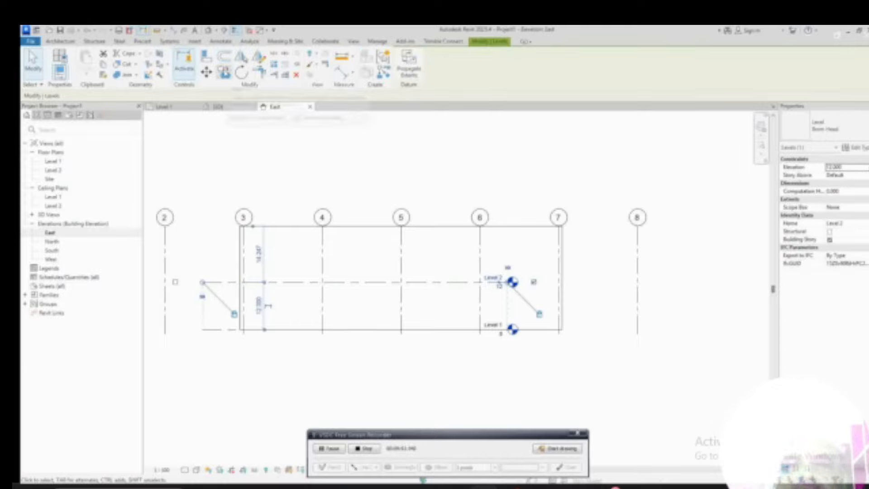
click(226, 73)
click(203, 329)
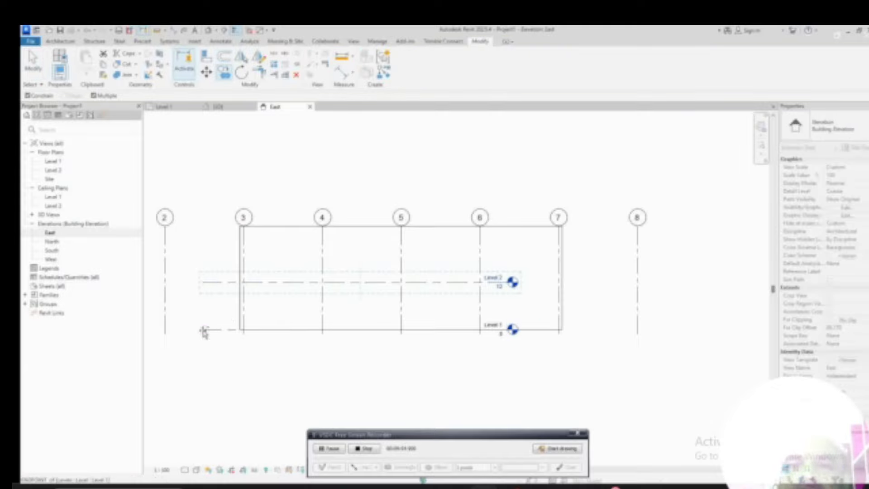
click(204, 282)
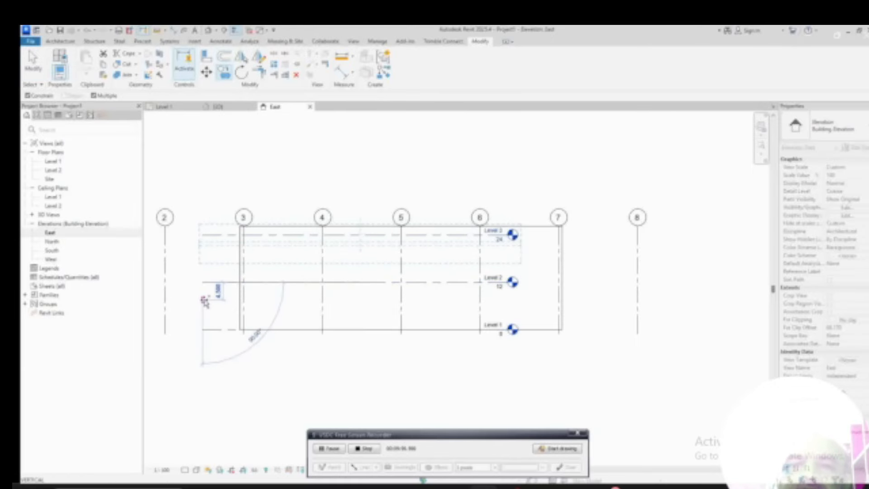
click(202, 235)
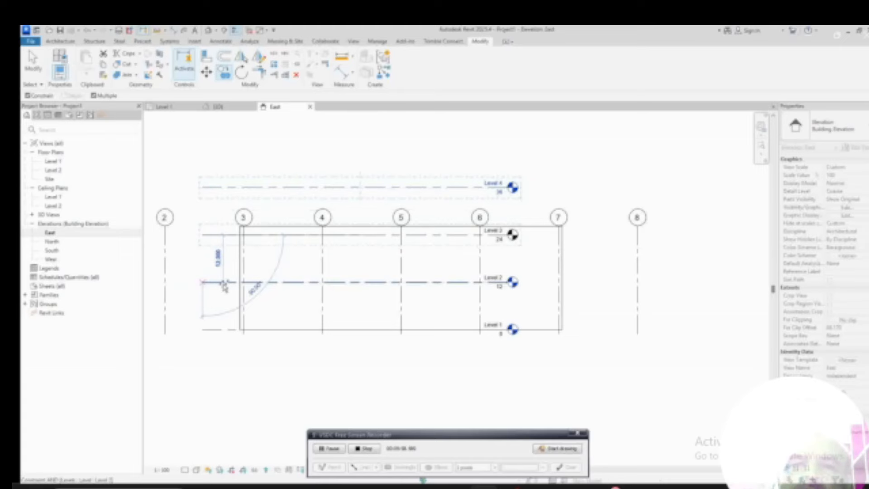
scroll(224, 283, down, 1)
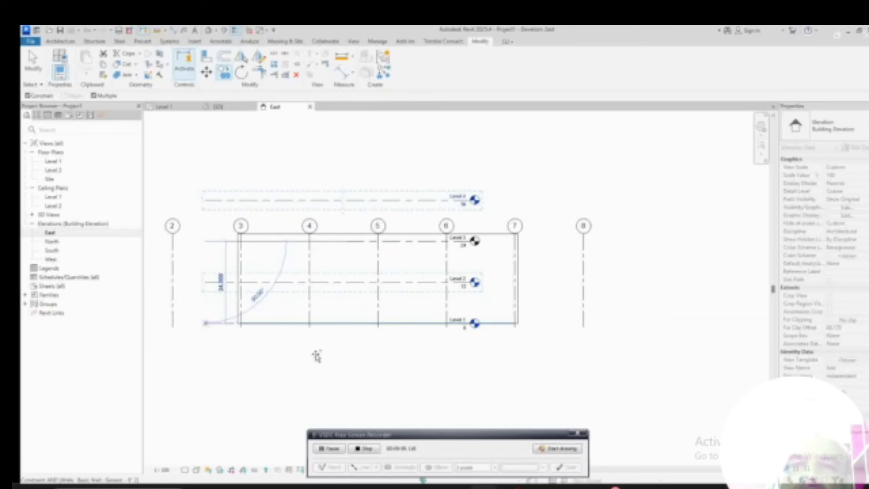
click(202, 201)
scroll(274, 290, down, 2)
scroll(256, 258, up, 4)
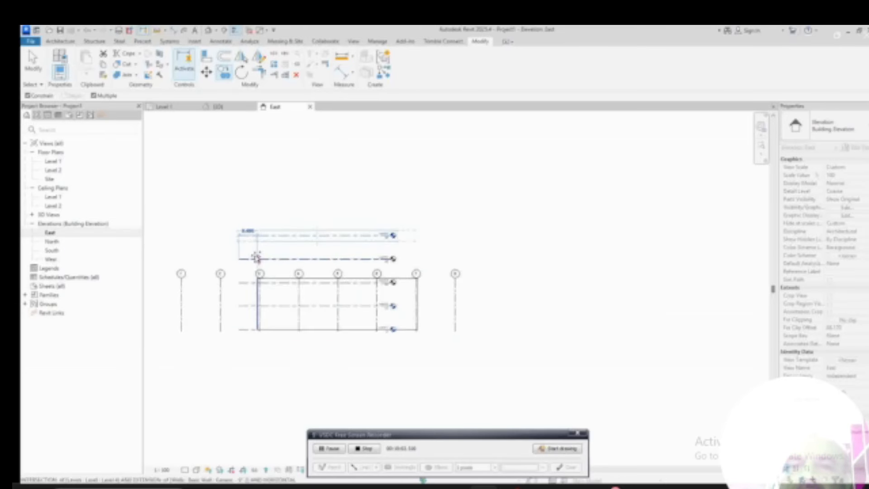
click(231, 225)
scroll(424, 273, down, 1)
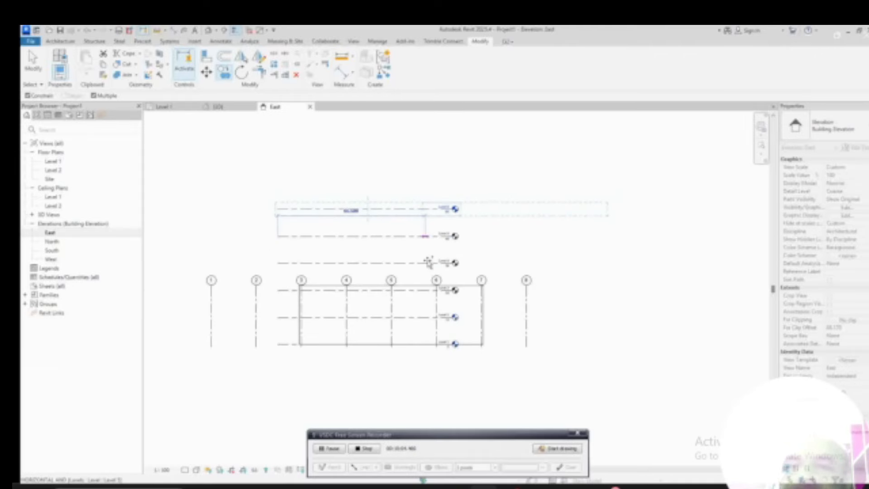
key(Escape)
key(Escape)
Step: Examine the copied levels against the wall's height, selecting the wall and Level 3 in the East elevation
scroll(453, 299, up, 4)
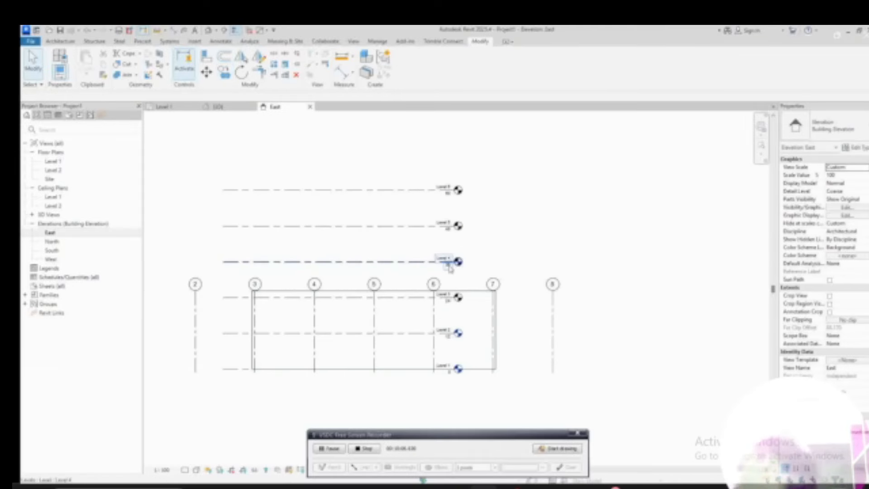
scroll(498, 290, down, 3)
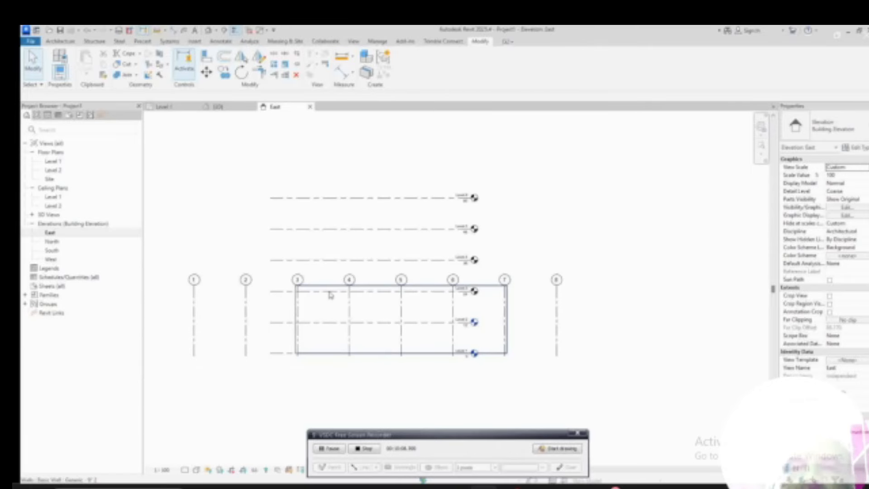
scroll(466, 289, up, 2)
click(367, 284)
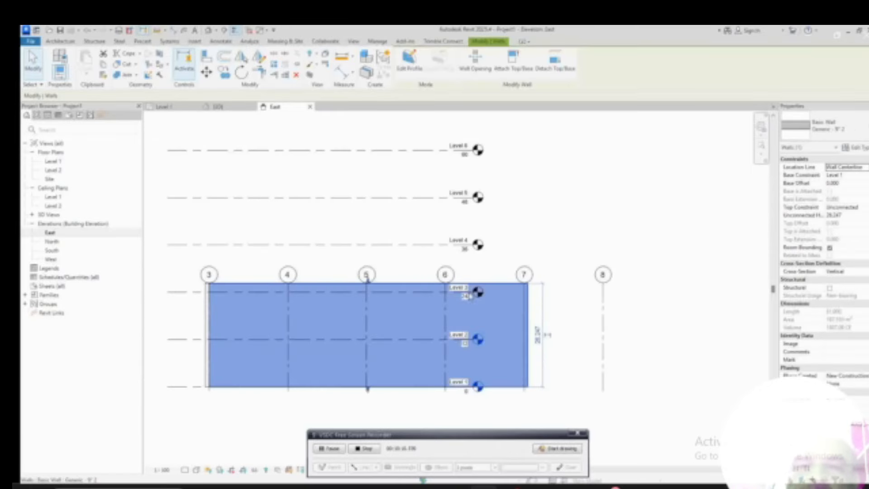
click(180, 296)
click(176, 292)
scroll(408, 295, down, 2)
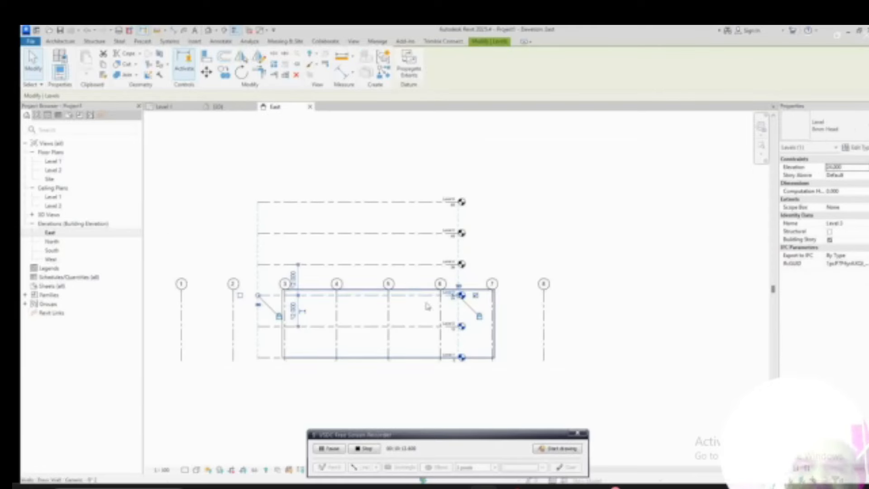
Step: Create new floor plan views for Level 3, Level 4, Level 5 and Level 6, skipping existing views
drag(559, 149, 451, 275)
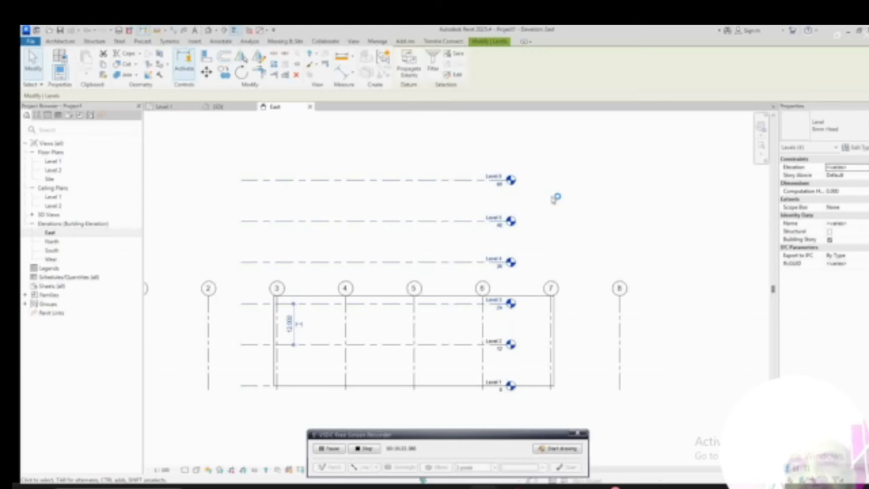
scroll(556, 199, down, 2)
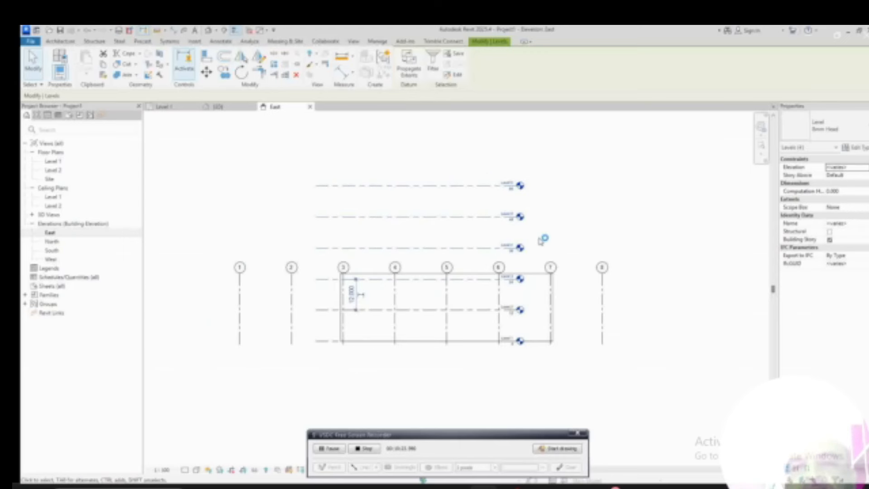
click(353, 42)
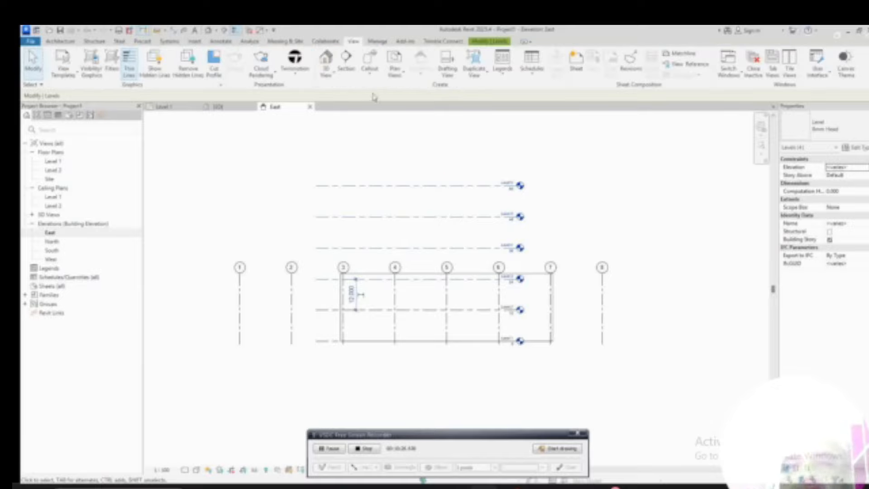
click(401, 72)
click(404, 90)
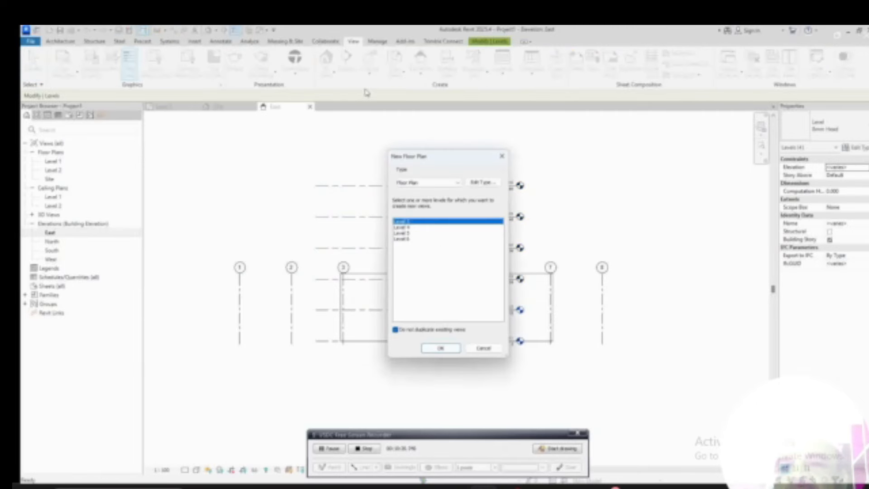
shift+click(398, 239)
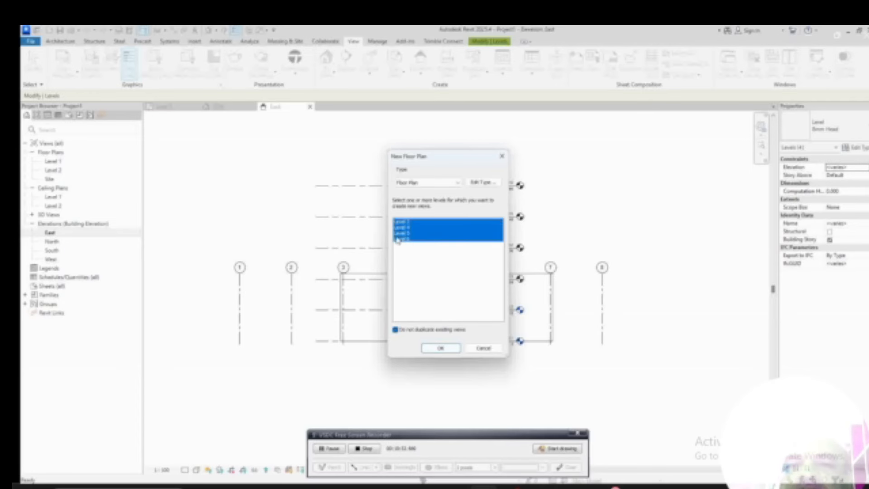
click(437, 350)
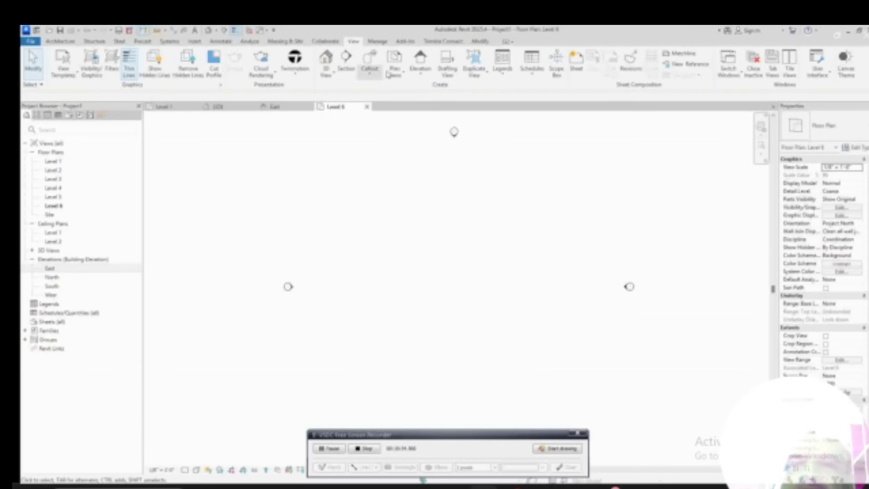
Step: Return to the East elevation and select the wall spanning grids 3 to 7
click(279, 107)
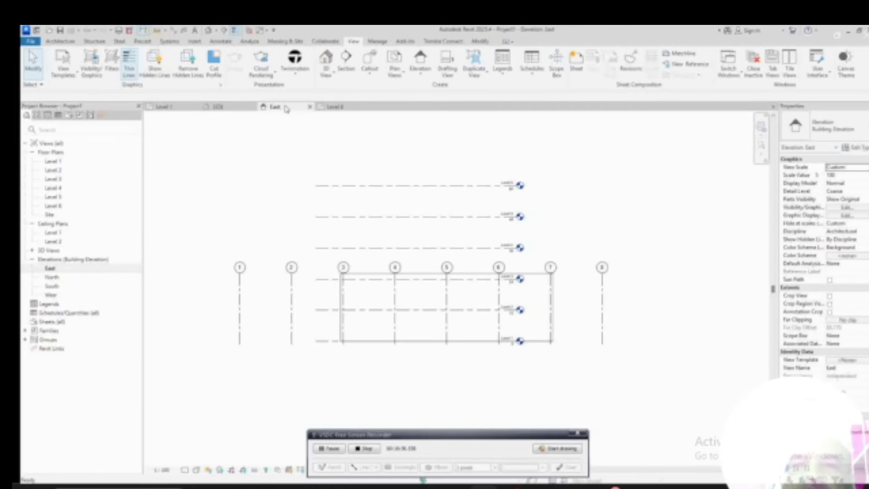
scroll(513, 241, up, 2)
scroll(513, 241, down, 1)
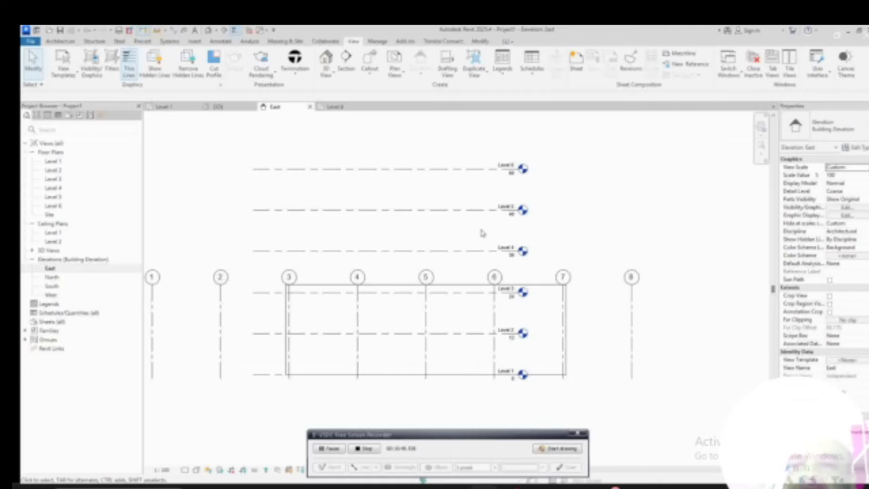
click(387, 291)
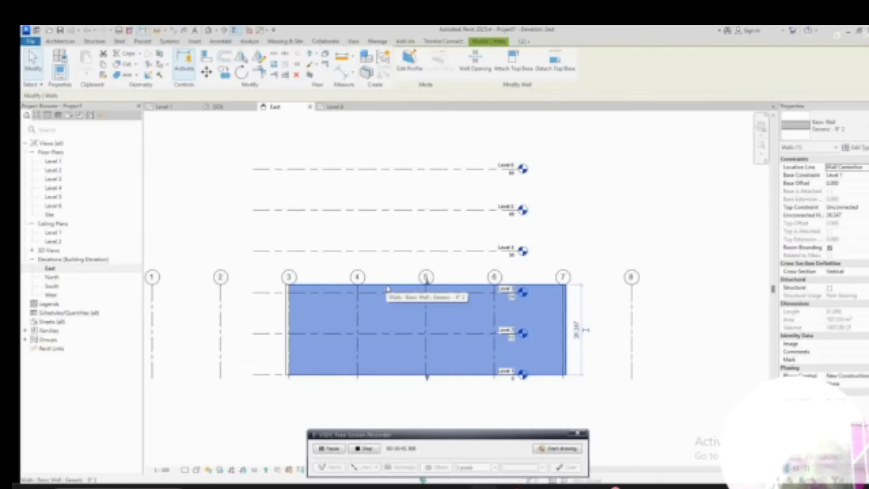
scroll(398, 258, down, 3)
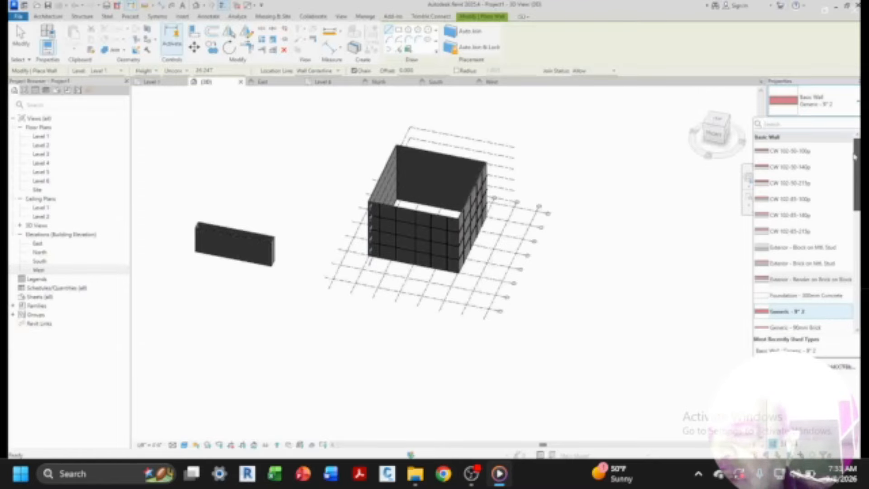
Step: Place two connected walls of type CW 102-85-100p beside the building, forming an open V shape, and end the wall command
drag(855, 157, 858, 177)
click(789, 139)
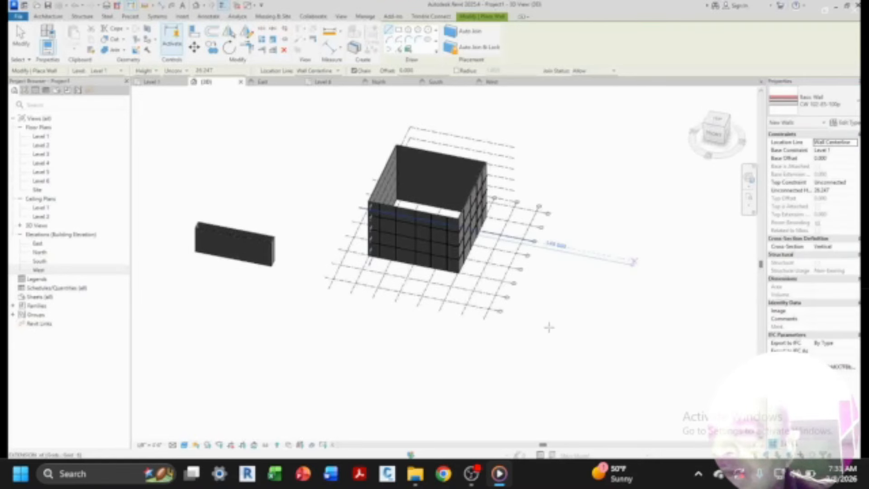
click(543, 325)
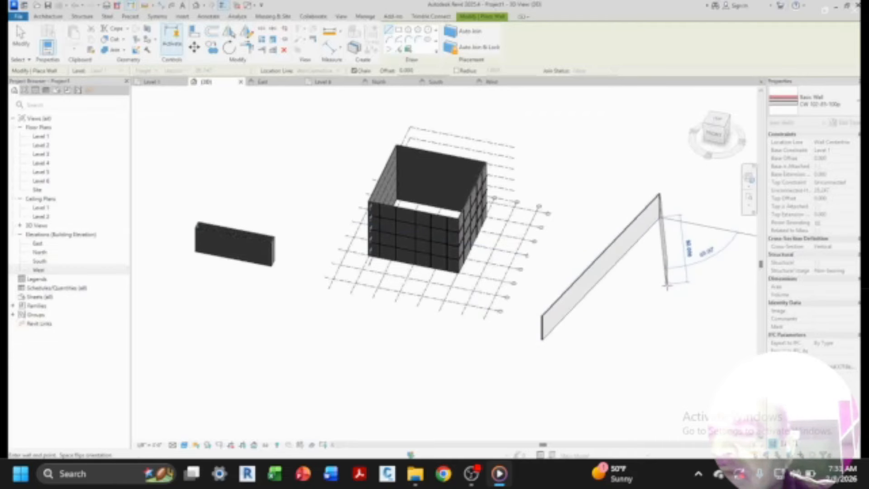
click(723, 326)
key(Escape)
key(Escape)
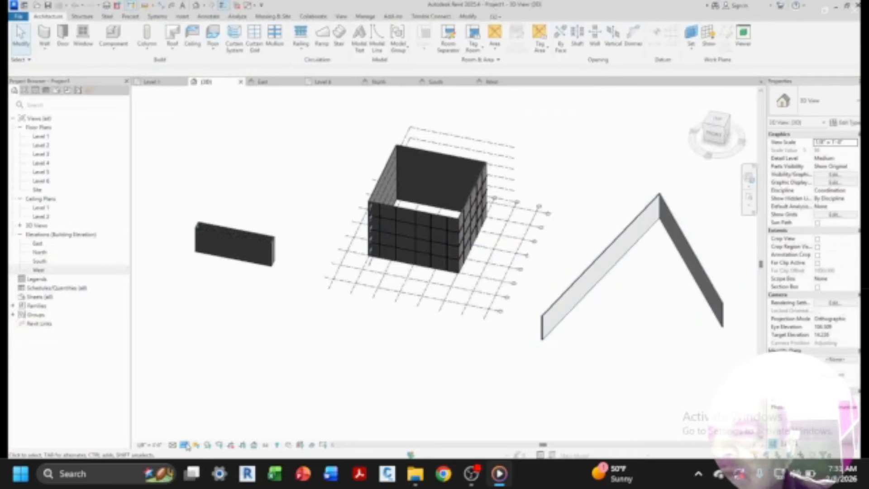
Step: Choose a visual style for the 3D view and select the first, longer wall of the new pair
click(184, 445)
click(213, 412)
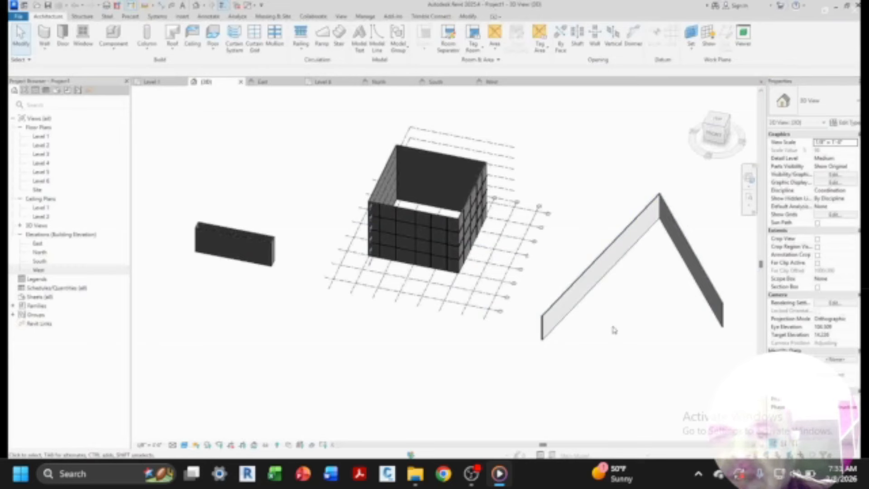
scroll(604, 296, up, 4)
click(538, 267)
scroll(405, 220, down, 2)
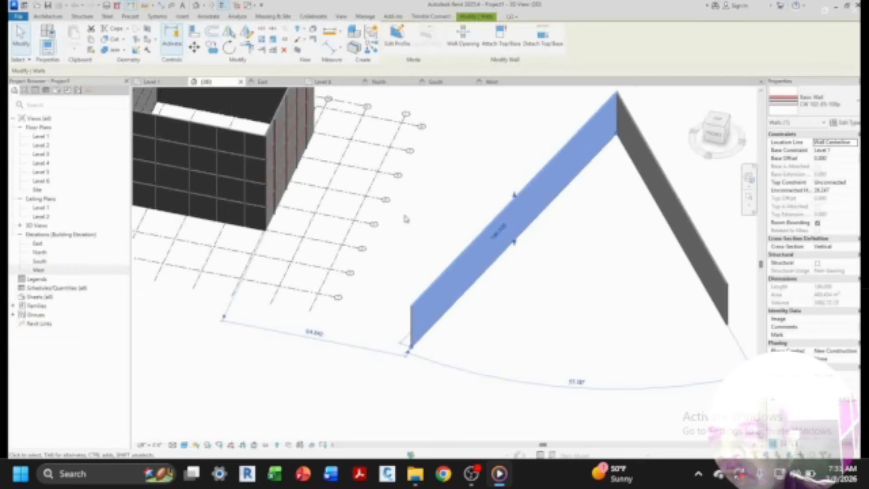
Step: Select the second wall of the new pair and open its type's layer structure for editing
scroll(405, 217, down, 1)
click(552, 240)
click(628, 185)
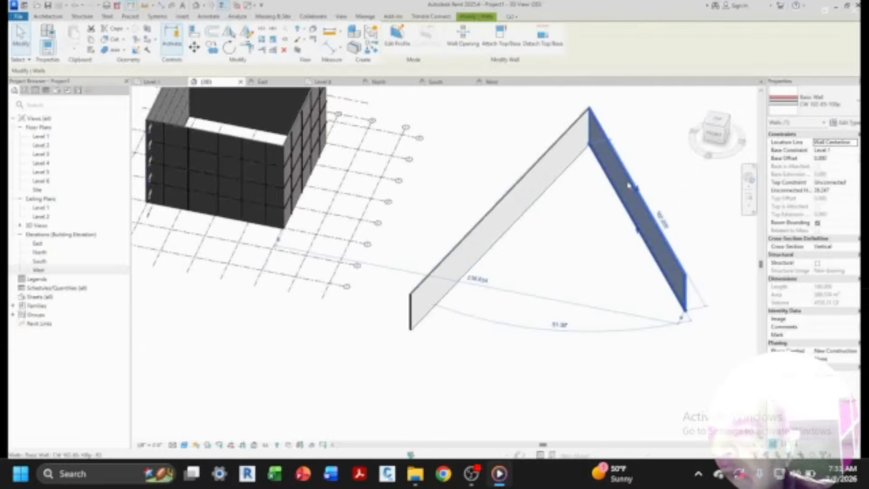
click(623, 266)
click(653, 232)
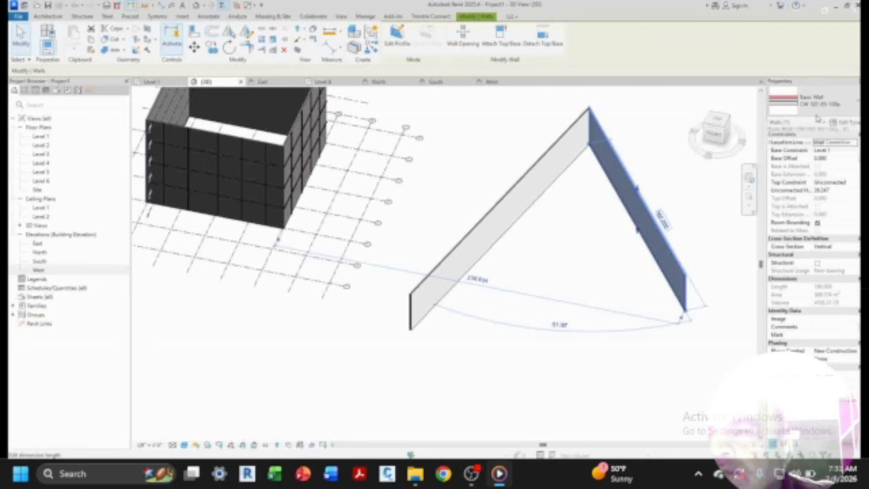
click(843, 123)
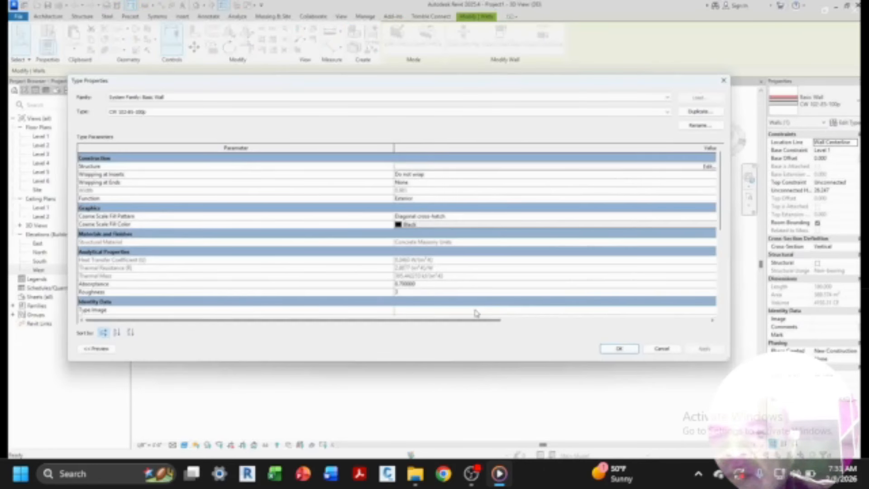
click(705, 166)
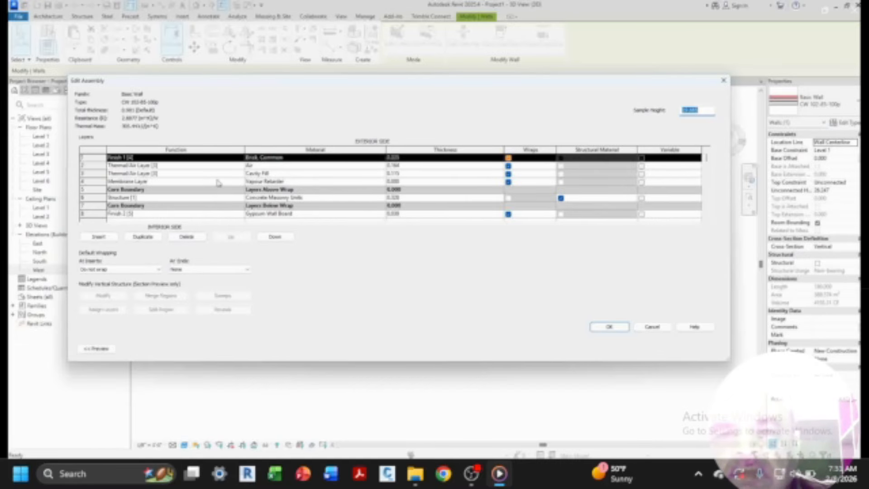
Step: Display the assembly preview as a section view and frame the base of the wall to distinguish its layers
click(97, 349)
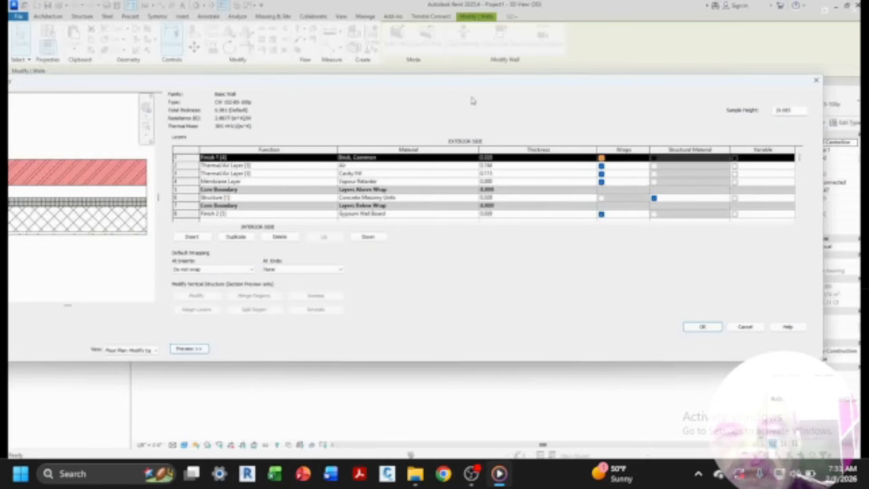
drag(426, 83, 541, 82)
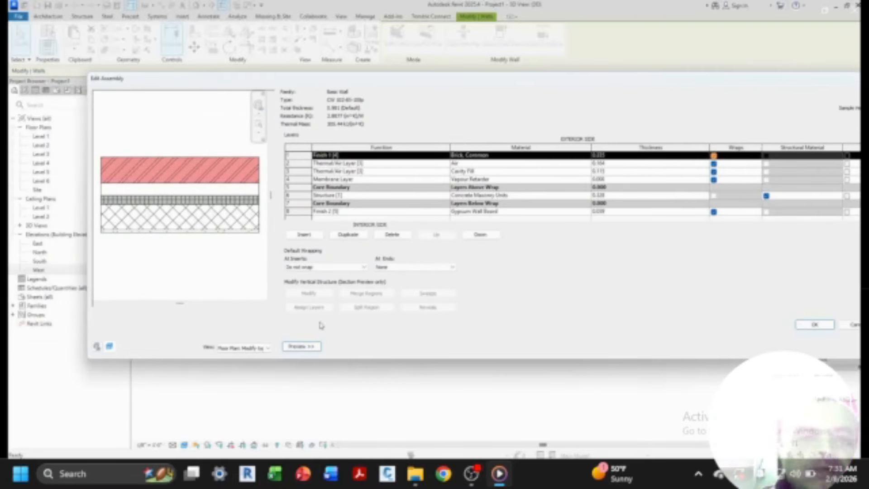
click(243, 348)
click(243, 362)
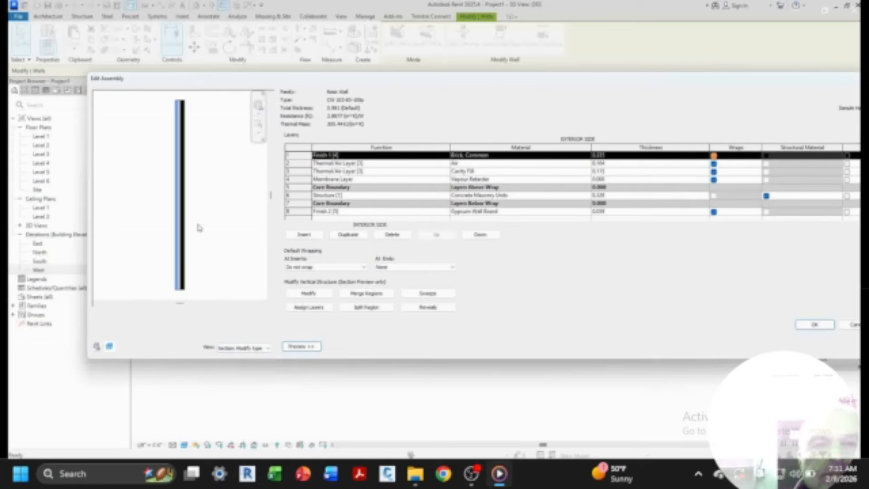
scroll(186, 274, down, 1)
scroll(177, 290, up, 3)
scroll(188, 272, up, 5)
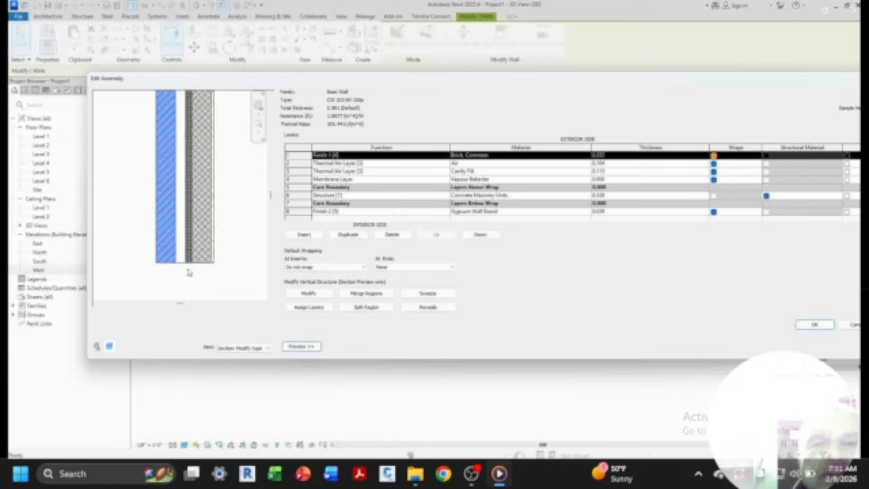
scroll(157, 292, down, 2)
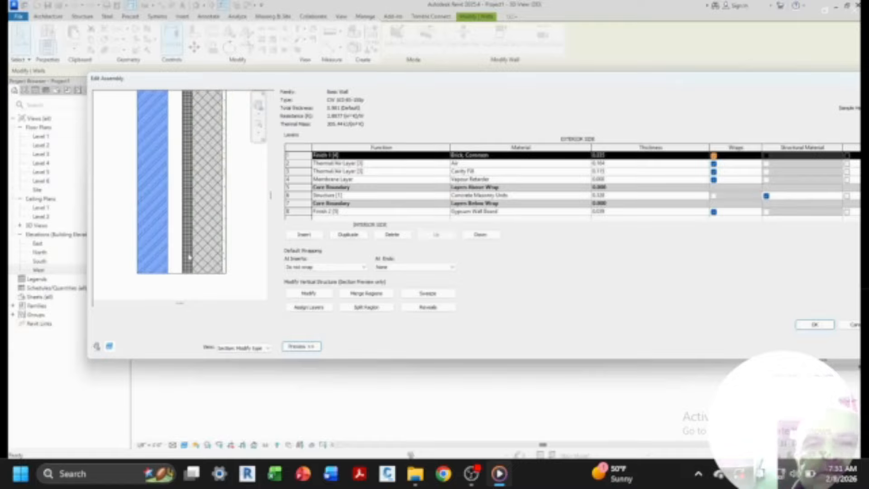
scroll(202, 247, down, 1)
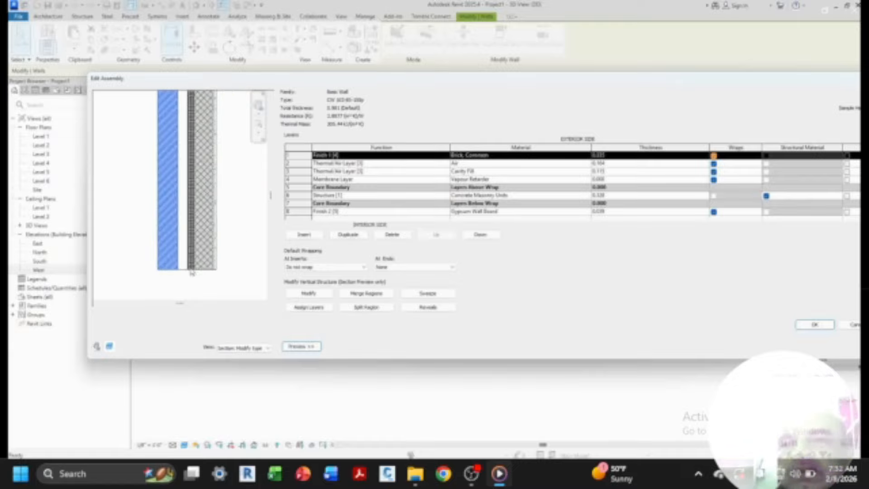
Step: Examine the functions and materials of the air, membrane and structure layers against the section preview
click(352, 162)
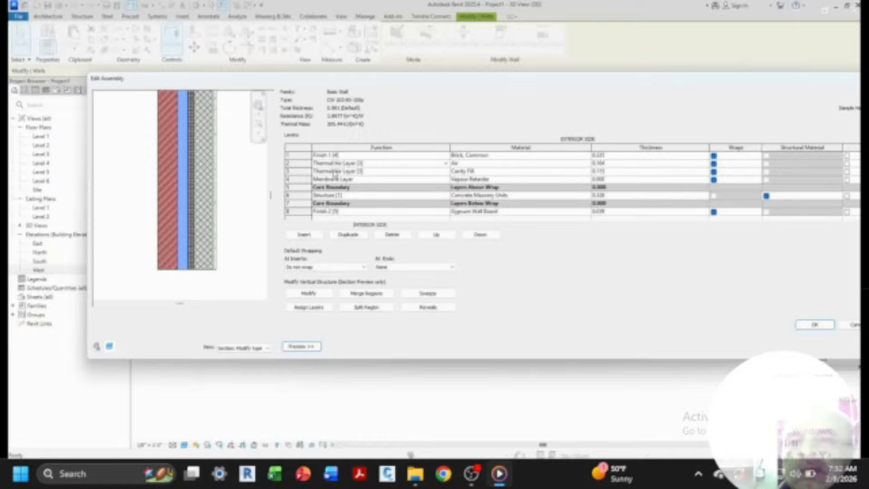
click(457, 180)
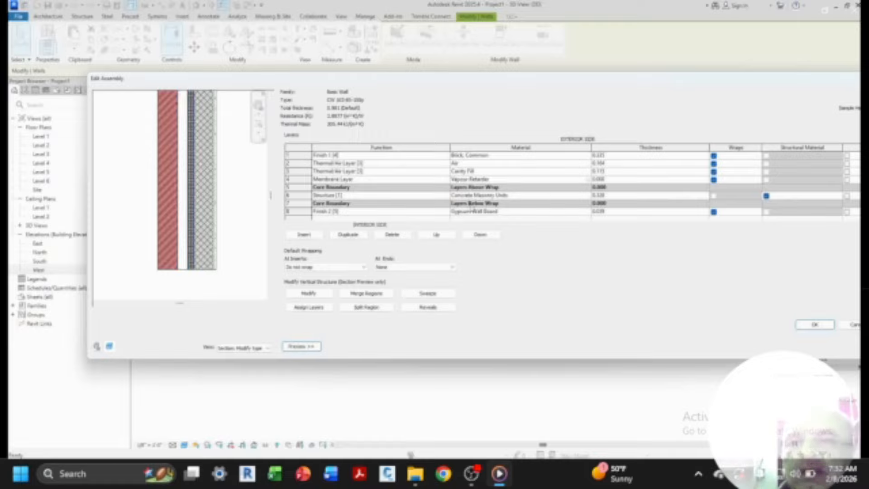
click(468, 196)
click(470, 163)
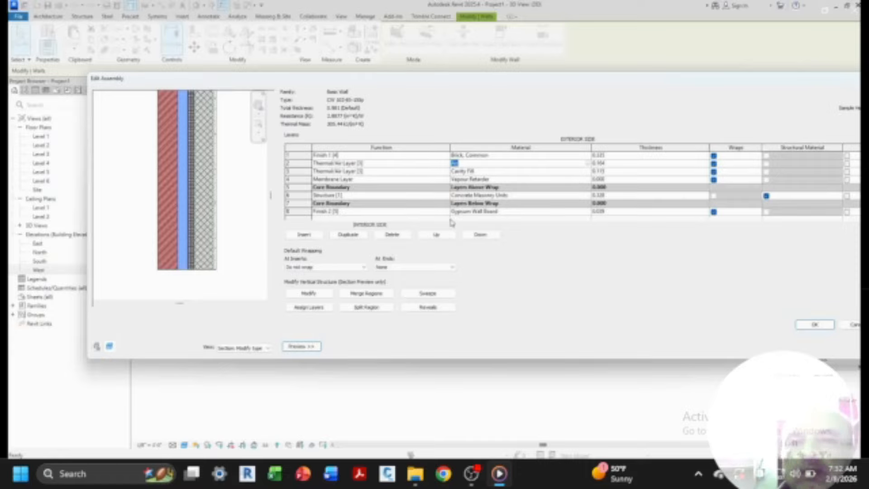
scroll(199, 229, down, 5)
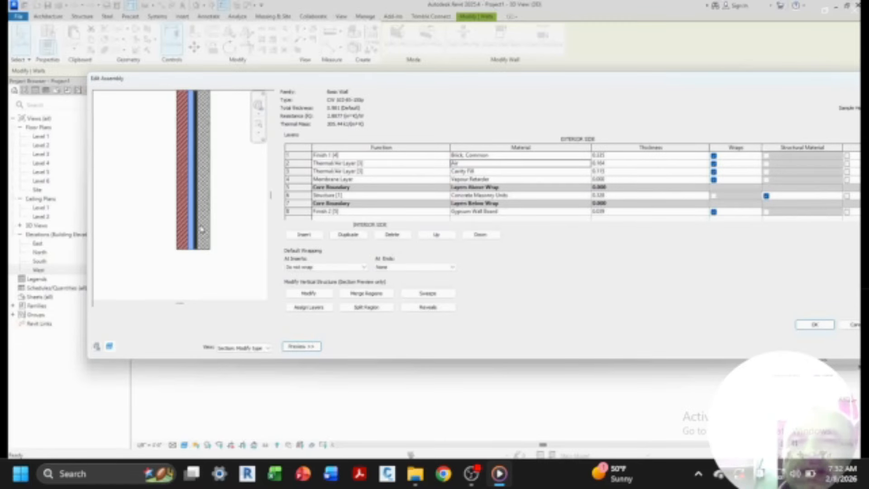
scroll(200, 294, up, 5)
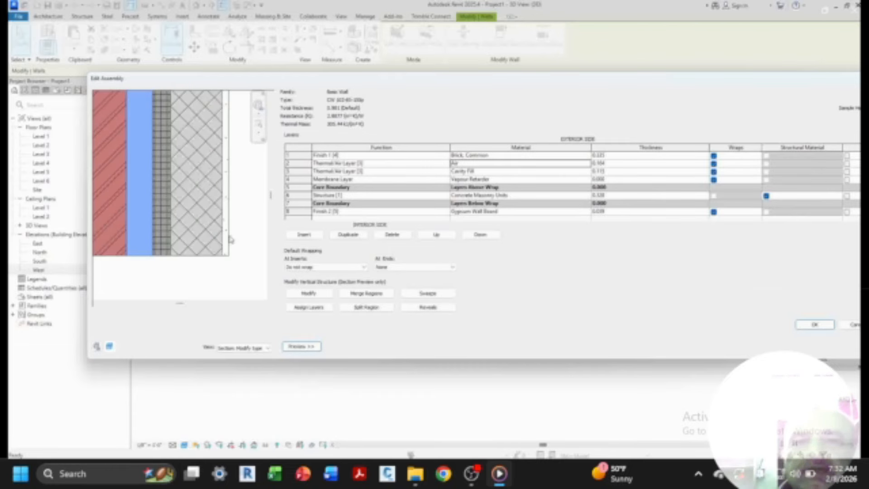
scroll(254, 277, down, 2)
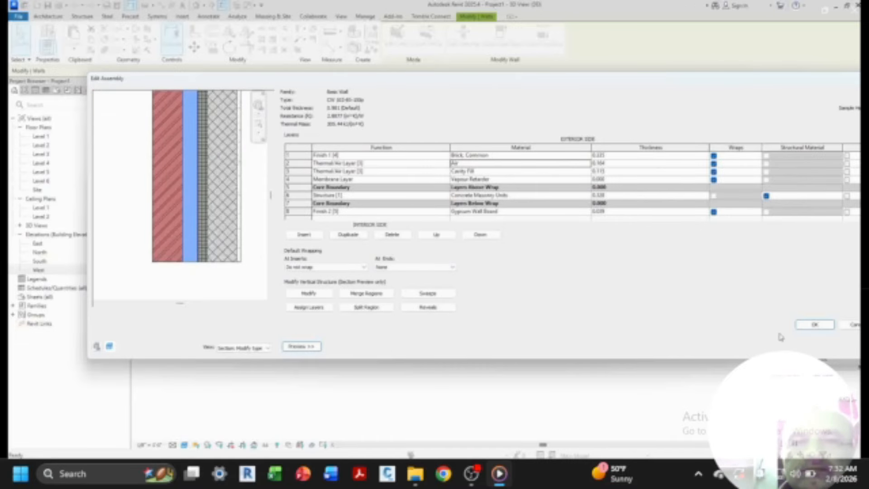
Step: Close the wall type's layer structure and properties, and change the selected angled wall to the Curtain Wall type
click(813, 325)
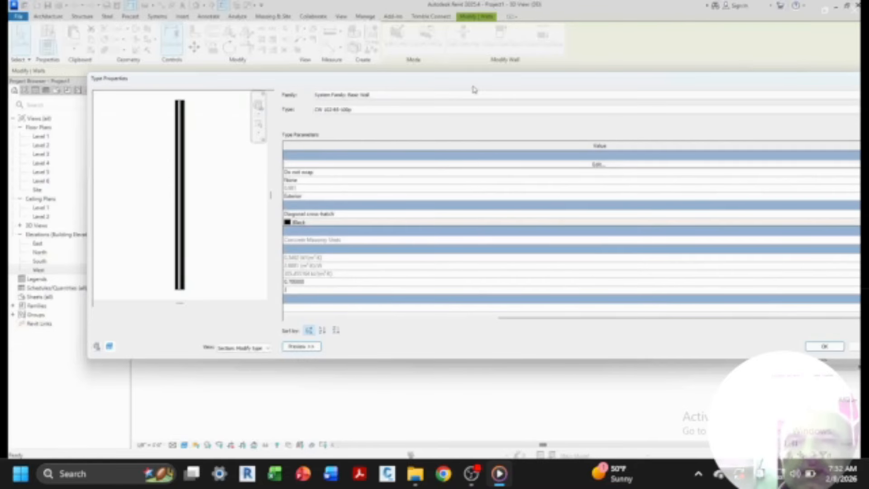
click(824, 346)
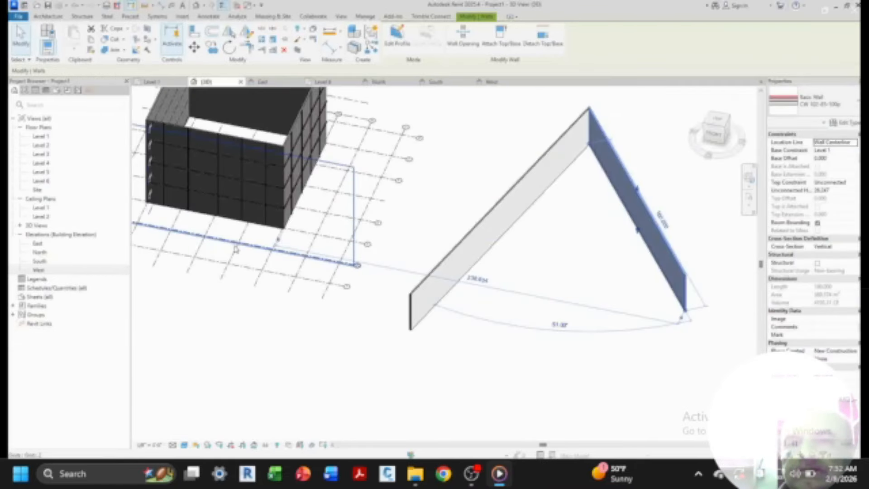
click(859, 105)
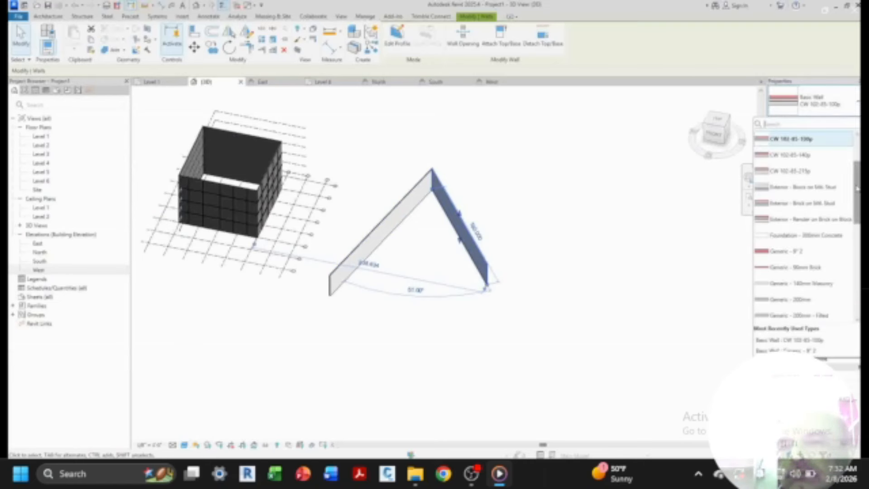
drag(857, 186, 855, 280)
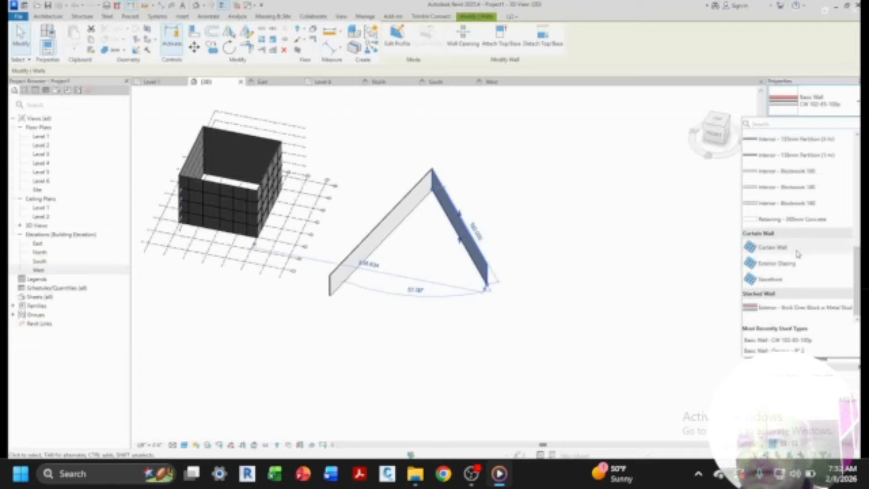
click(771, 248)
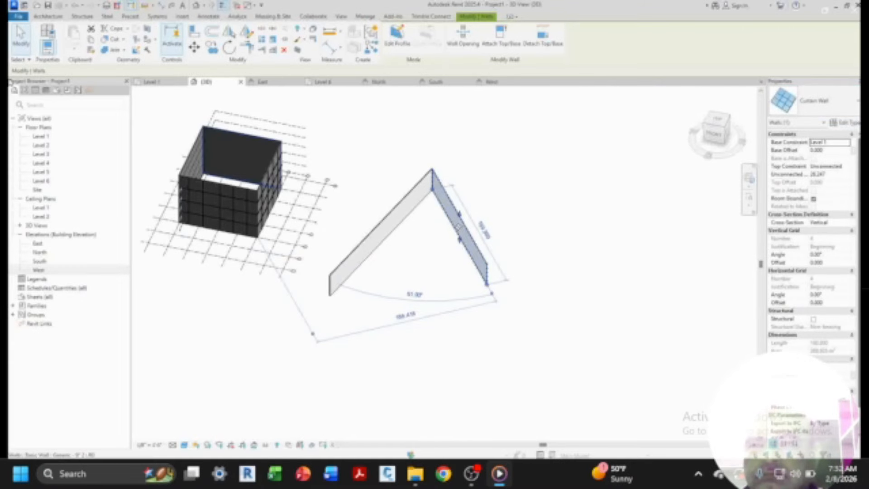
click(565, 210)
Step: Delete both angled walls beside the building in the Level 1 floor plan
double_click(41, 136)
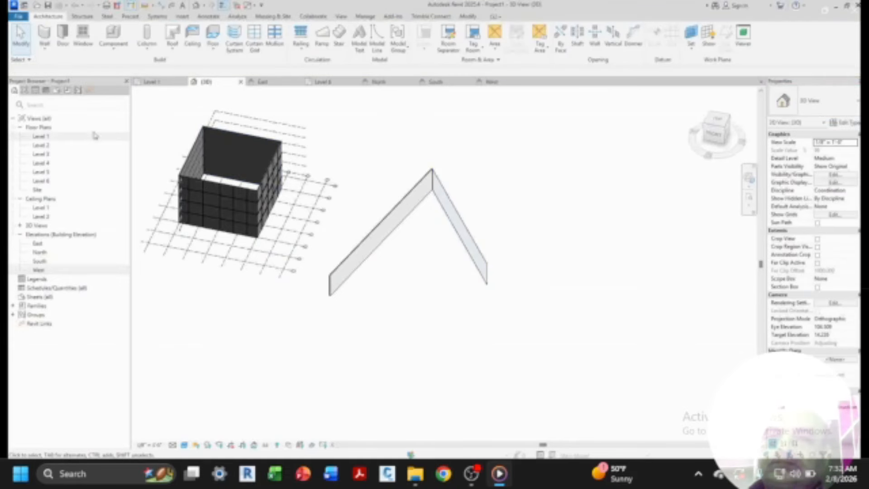
scroll(264, 163, down, 2)
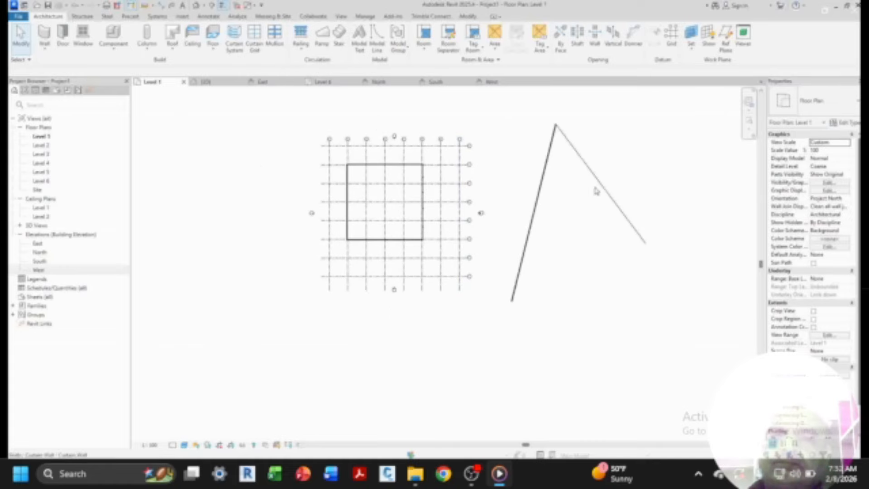
click(553, 153)
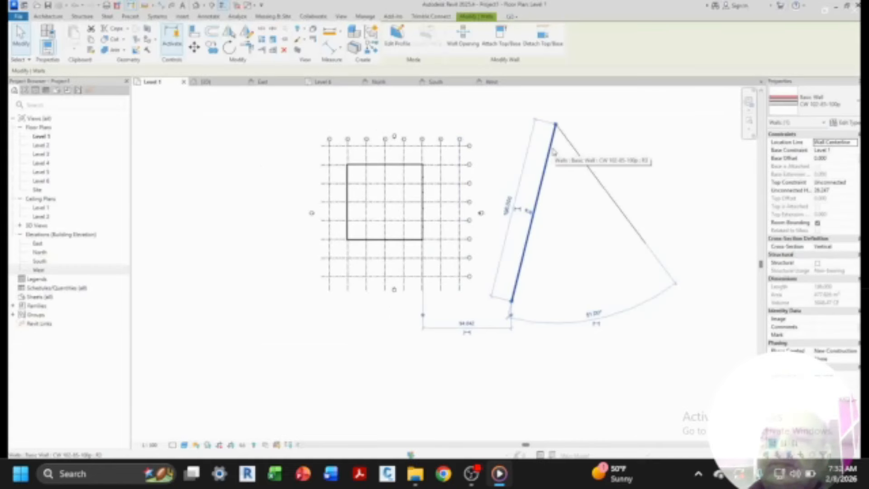
key(Delete)
click(580, 159)
key(Delete)
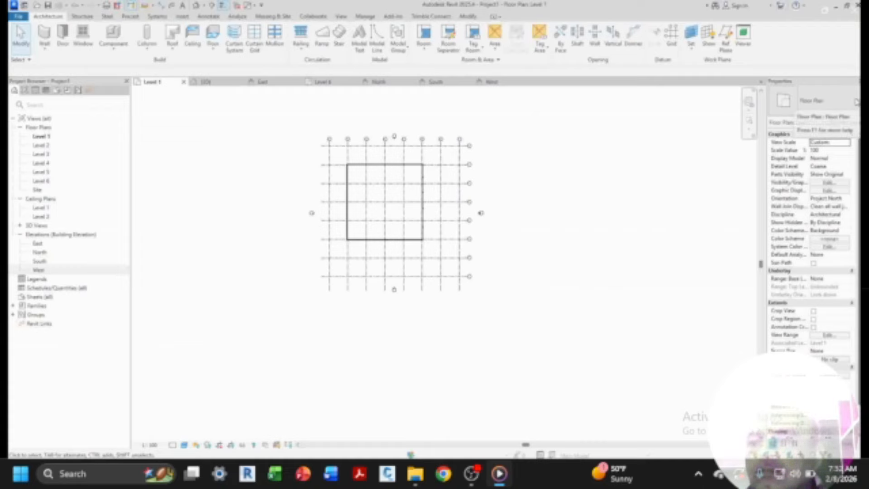
Step: Draw a closed rectangle of Curtain Wall walls, about 83 by 29 ft, just below the building's lower wall in the Level 1 plan
click(44, 48)
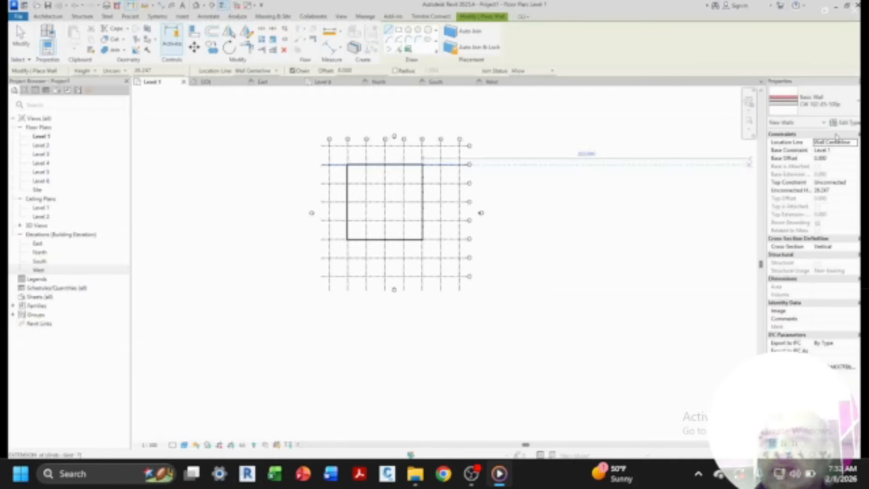
click(814, 104)
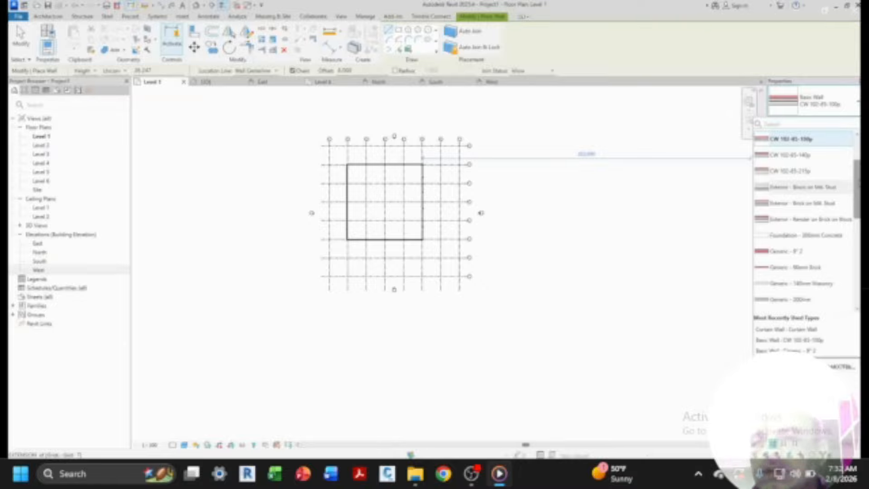
scroll(801, 226, down, 3)
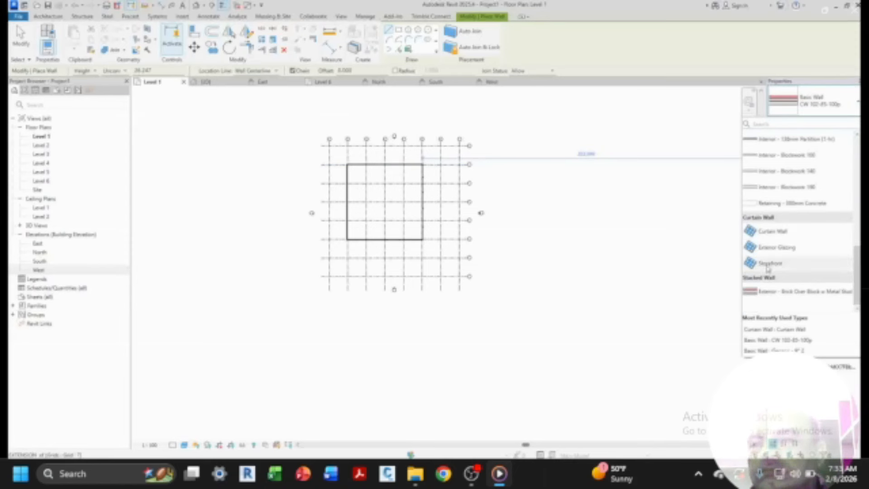
click(771, 231)
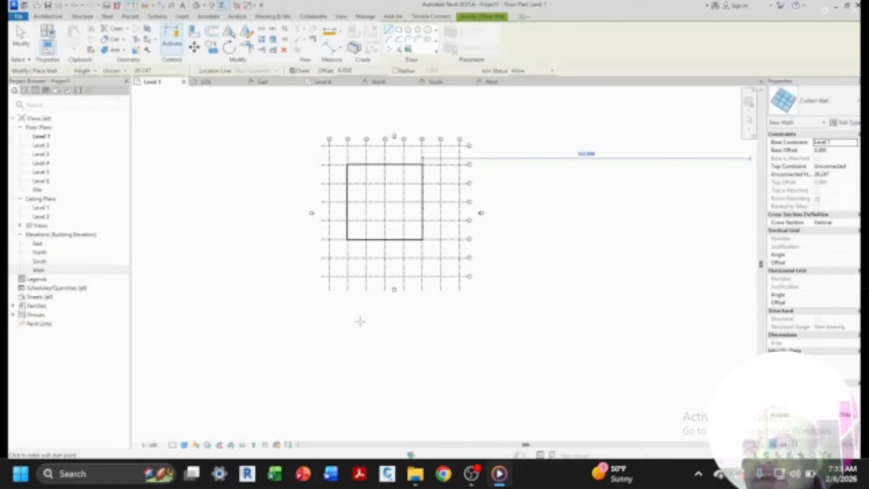
scroll(360, 288, up, 2)
scroll(371, 282, up, 2)
click(345, 217)
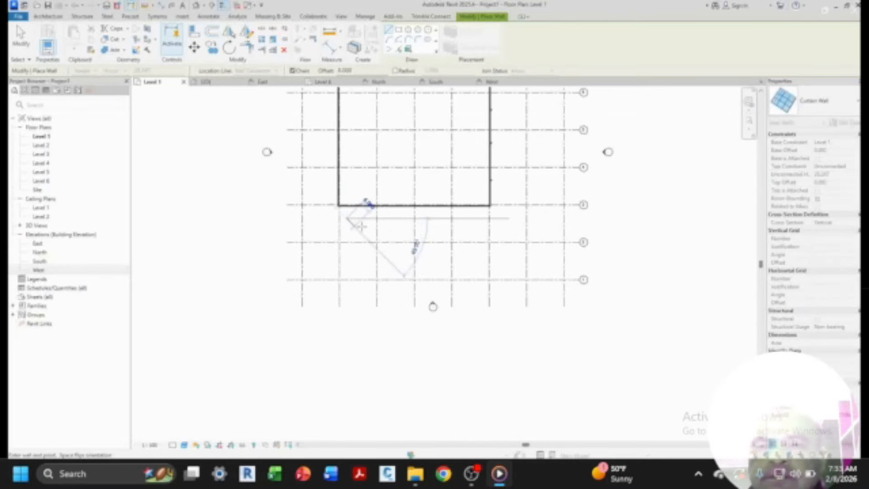
click(501, 218)
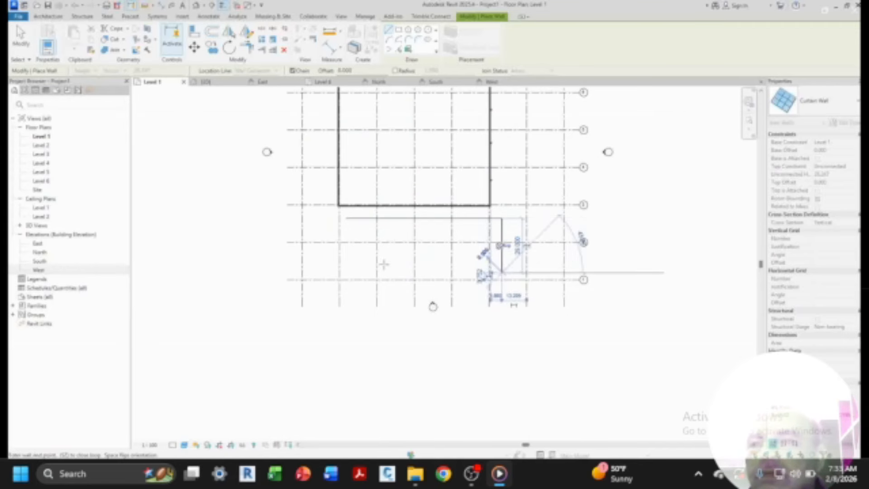
click(501, 272)
click(347, 272)
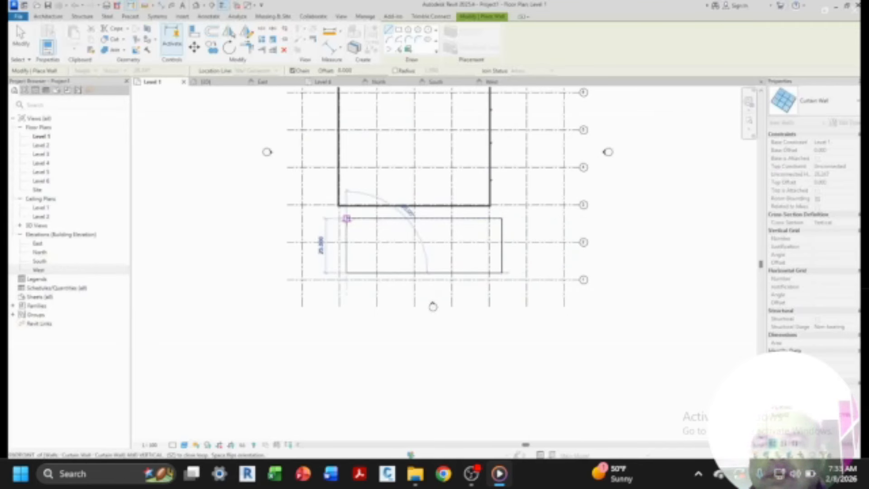
click(346, 219)
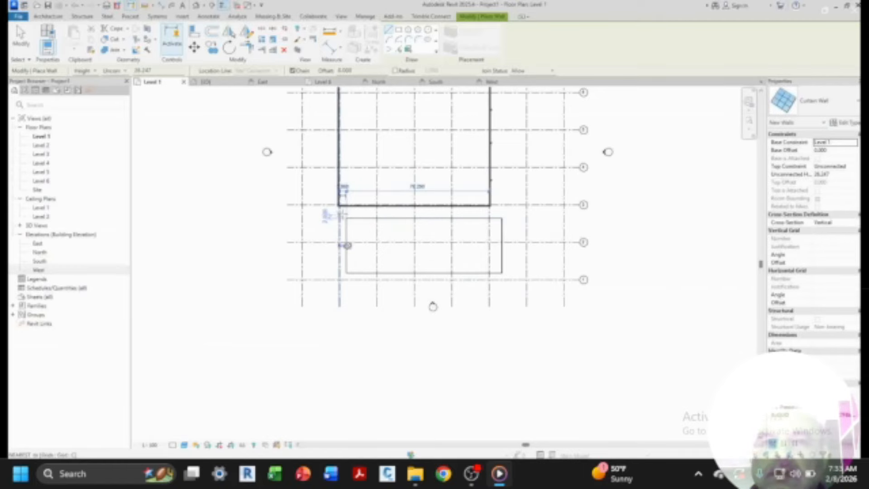
key(Escape)
key(Escape)
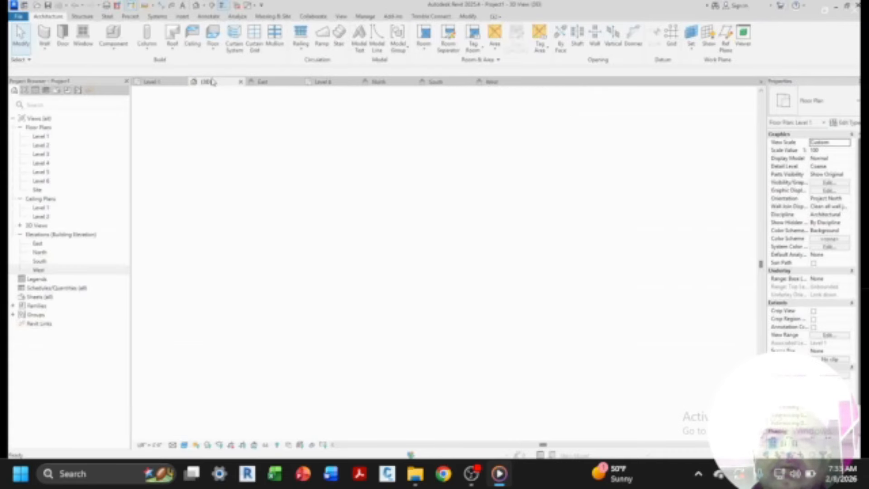
Step: Select the front wall of the new curtain wall enclosure in the 3D view and examine its type parameters
scroll(375, 230, up, 3)
scroll(376, 229, down, 3)
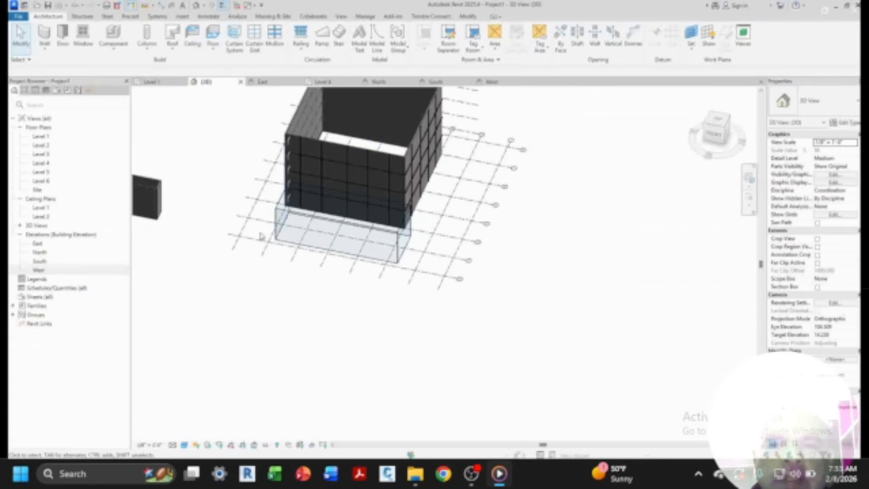
scroll(307, 207, up, 3)
click(287, 208)
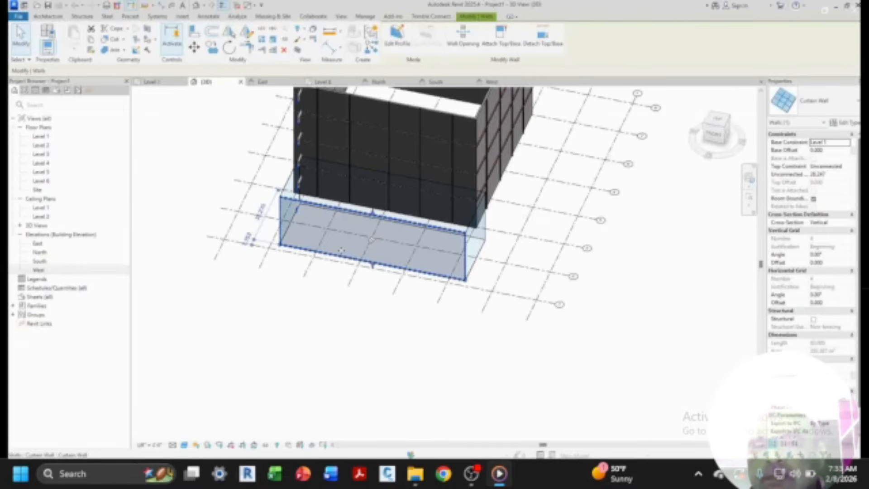
scroll(342, 251, up, 2)
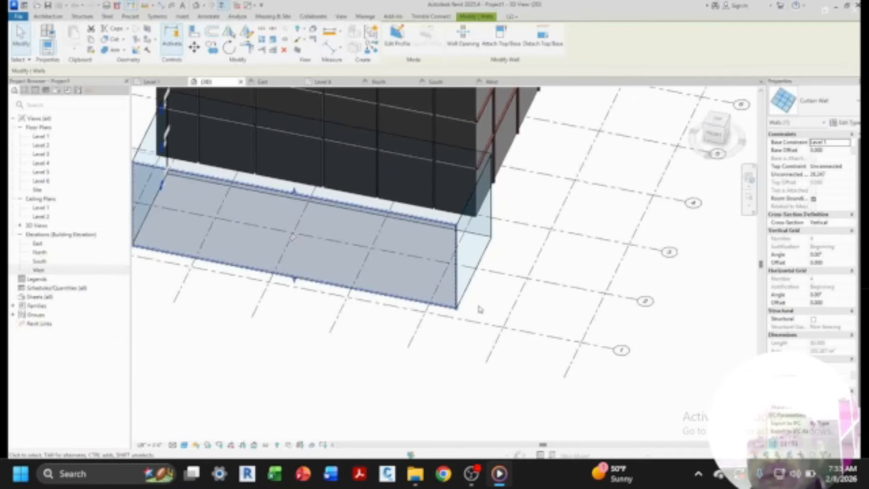
click(842, 123)
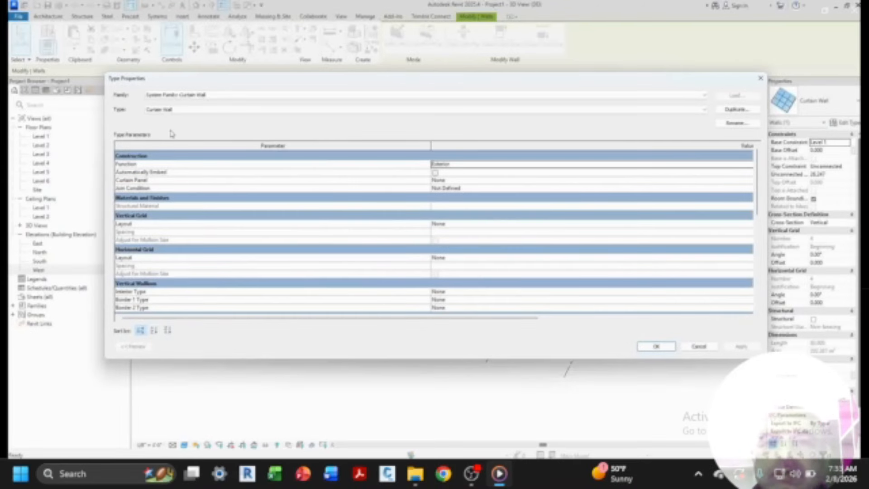
click(737, 110)
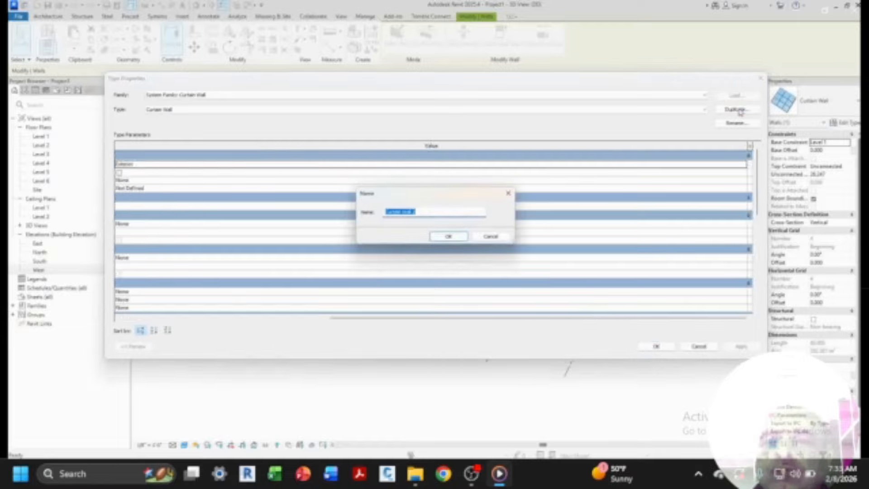
click(492, 237)
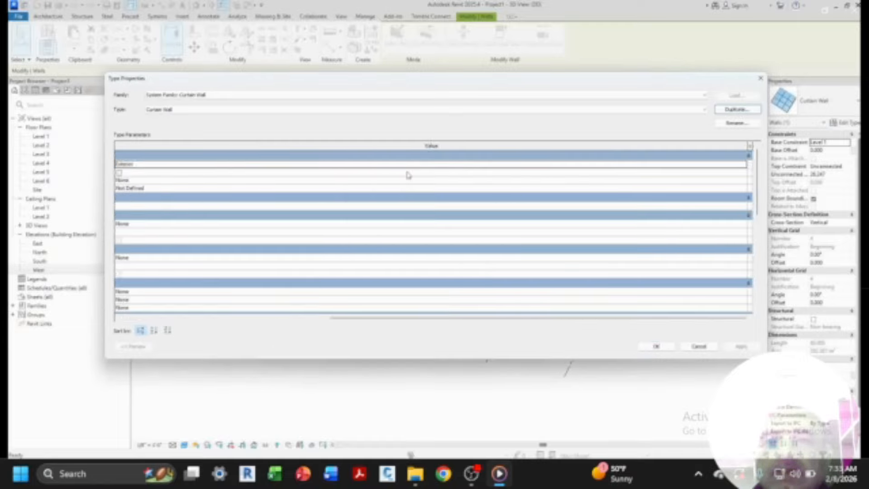
scroll(385, 218, down, 3)
scroll(334, 283, up, 3)
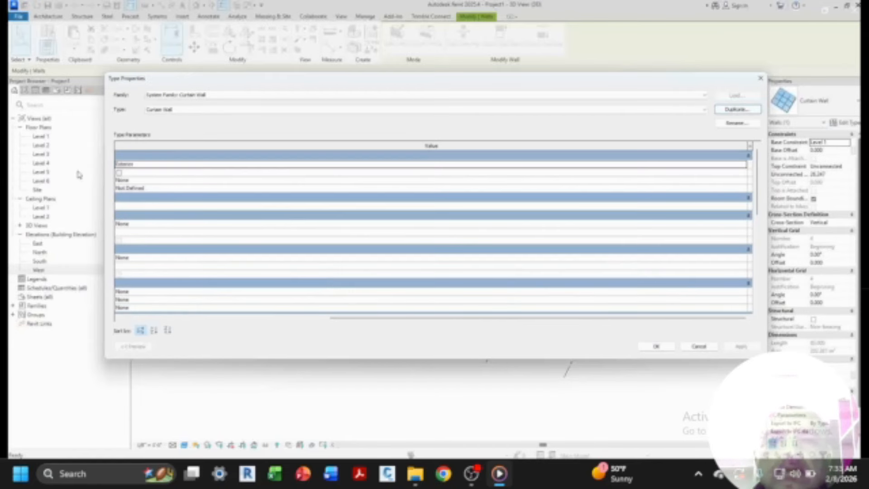
Step: Try to duplicate the Curtain Wall type under a new numbered name and check its join condition
click(715, 110)
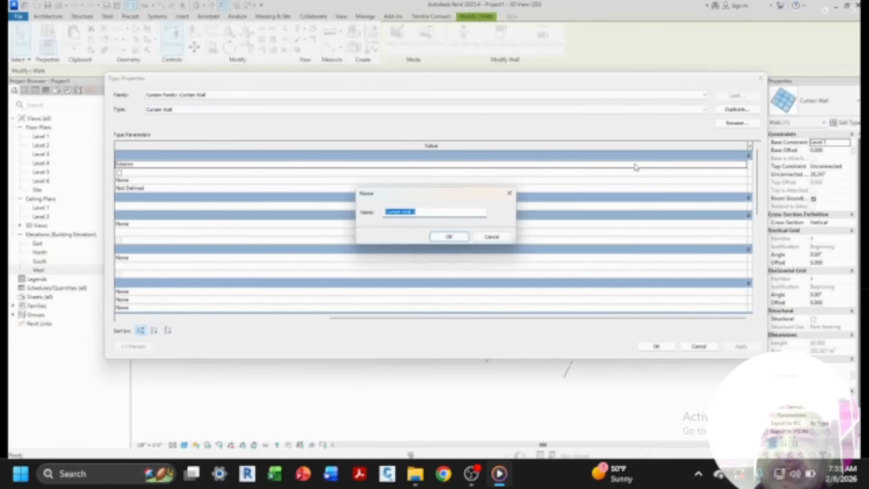
click(413, 212)
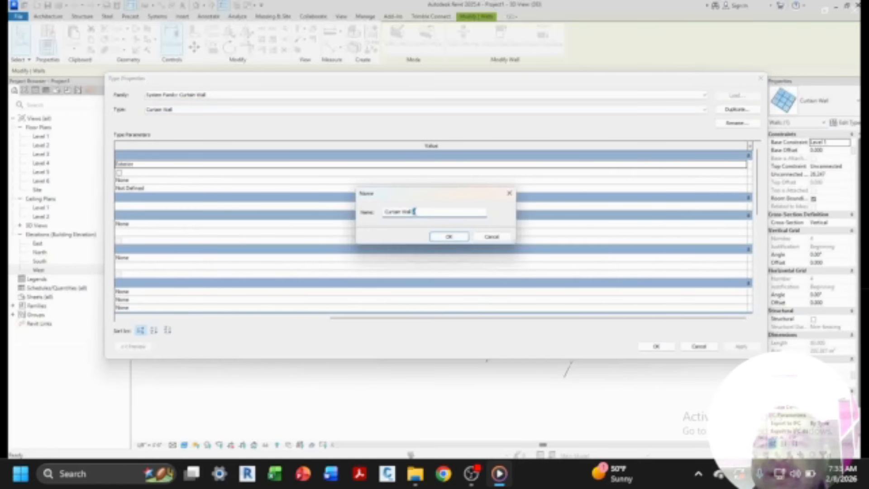
click(447, 236)
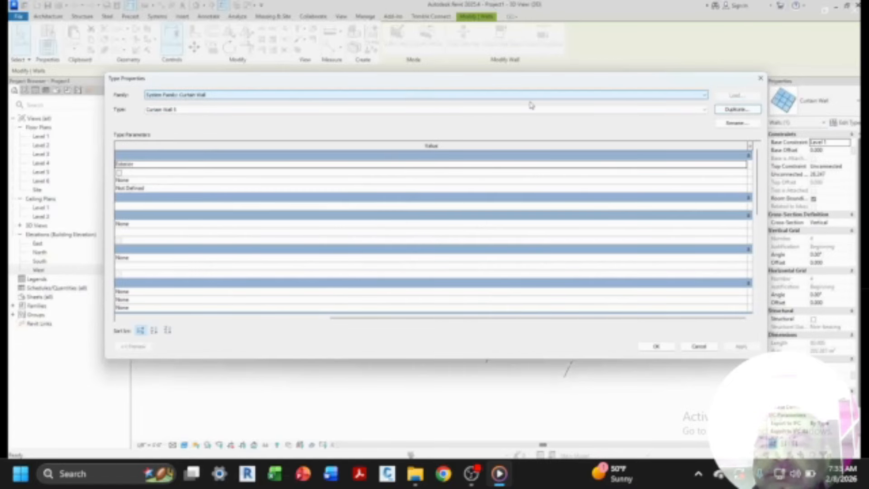
click(147, 189)
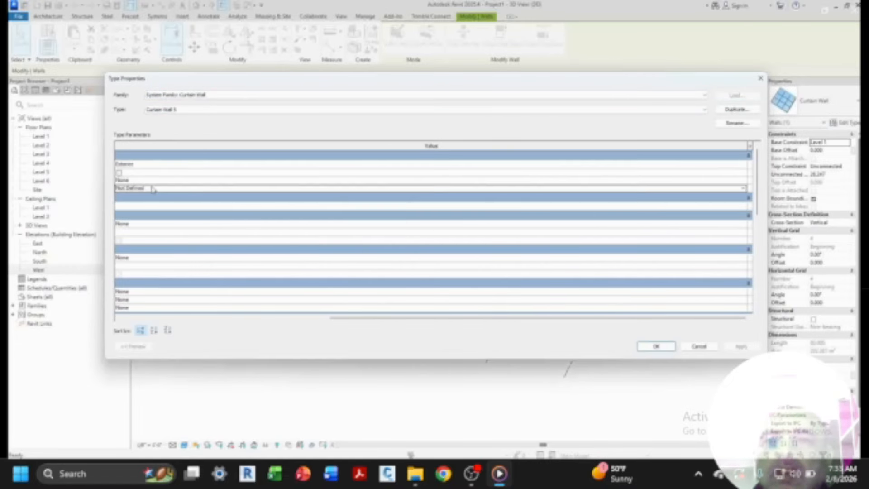
click(698, 346)
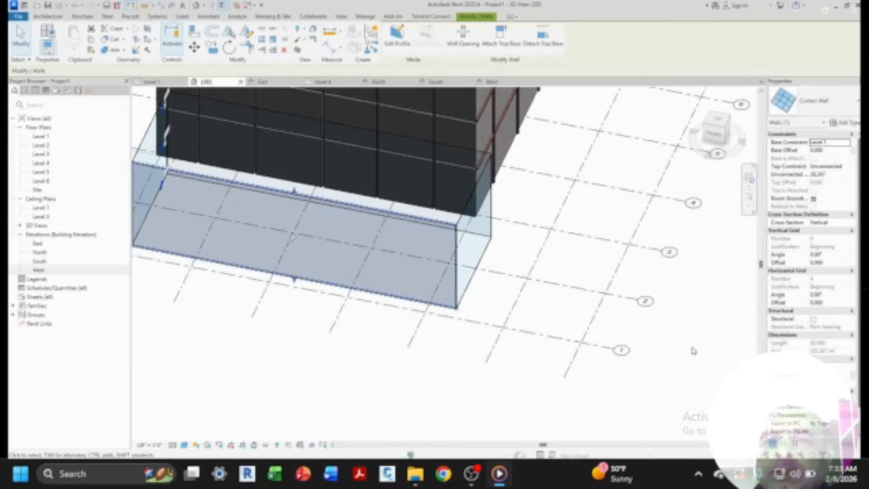
Step: Review the front curtain wall's instance properties, including its vertical and horizontal grid settings and dimensions
key(Escape)
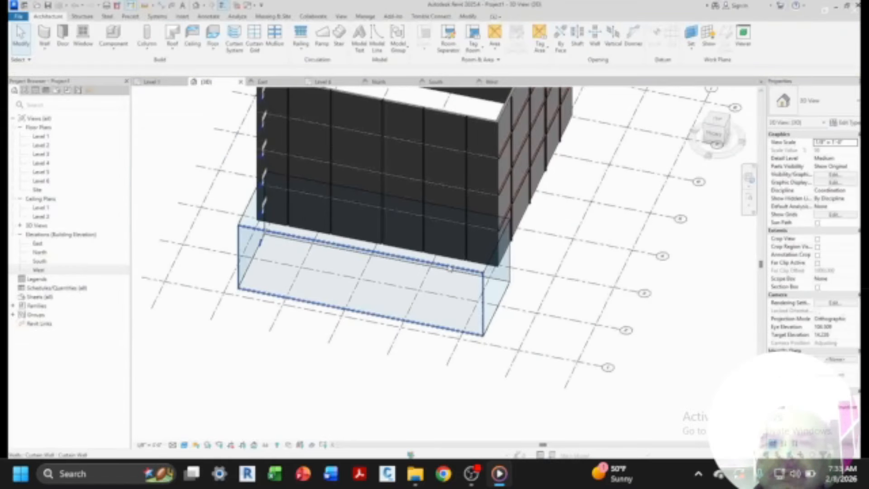
click(450, 268)
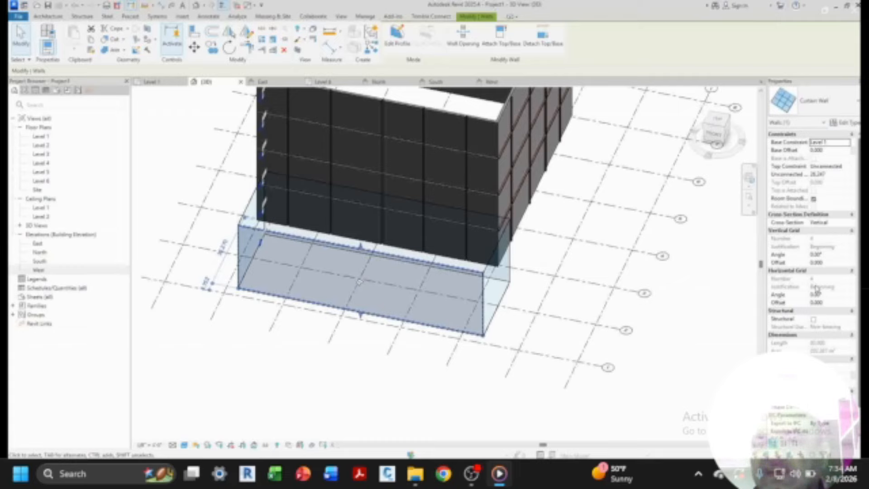
scroll(823, 282, down, 1)
scroll(833, 312, down, 1)
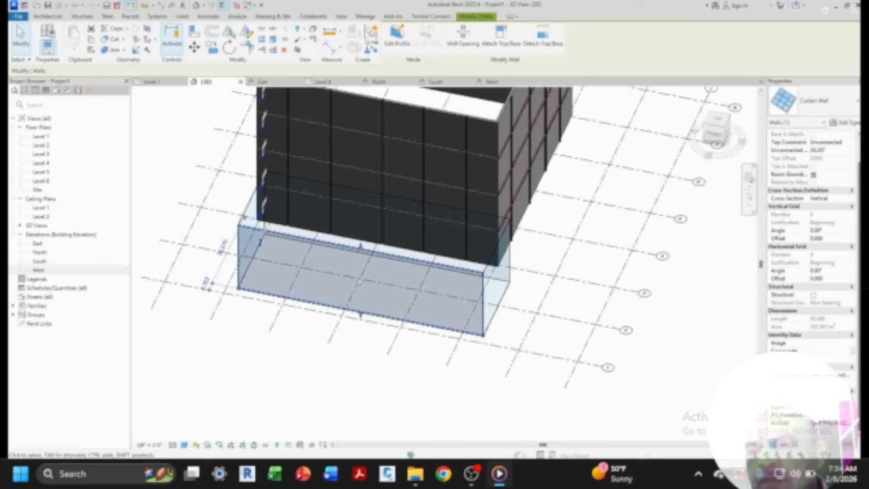
scroll(514, 273, up, 2)
scroll(561, 258, down, 2)
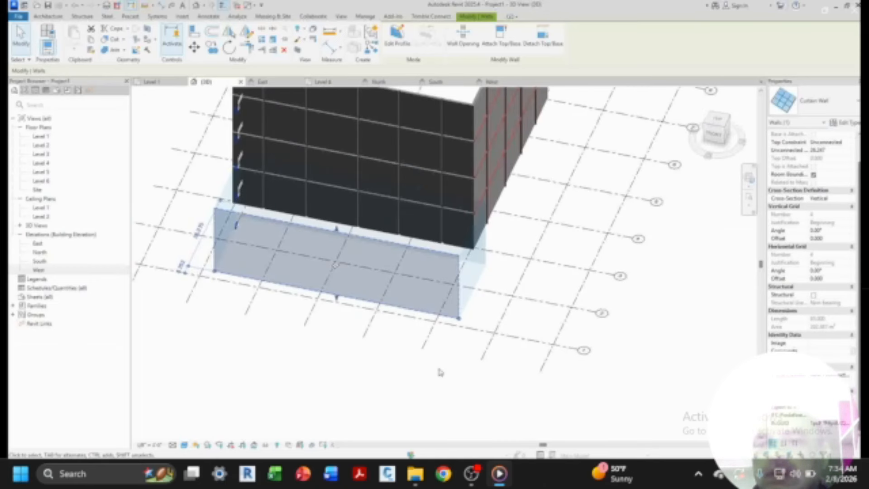
click(435, 375)
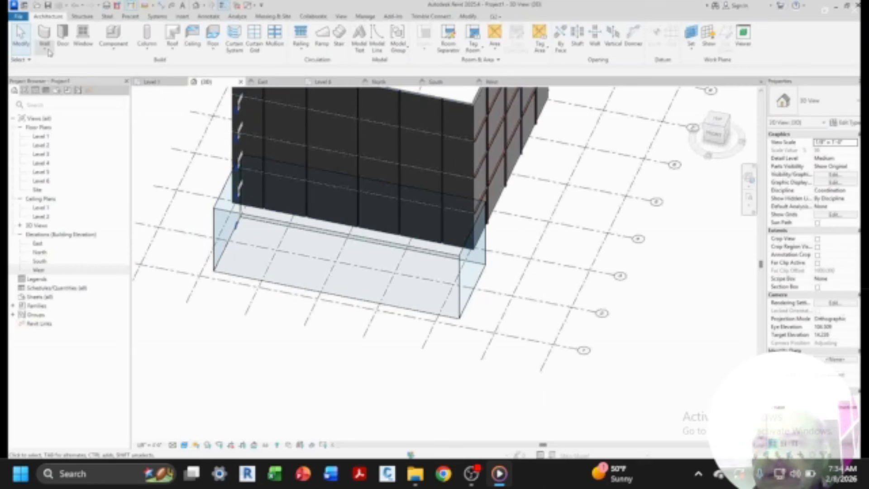
Step: Draw a square of stacked walls, type Exterior - Brick Over Block w Metal Stud, about 88 ft per side, east of the grid in the Level 1 plan
scroll(389, 135, down, 2)
click(150, 81)
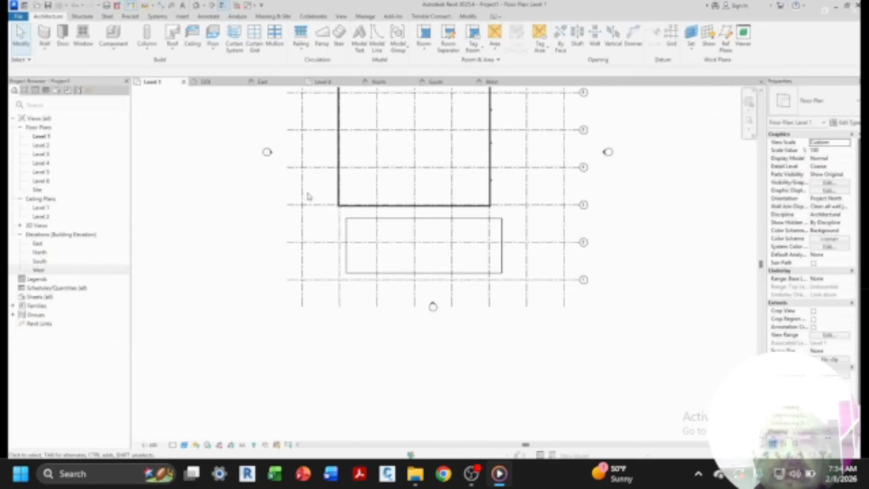
scroll(312, 190, down, 2)
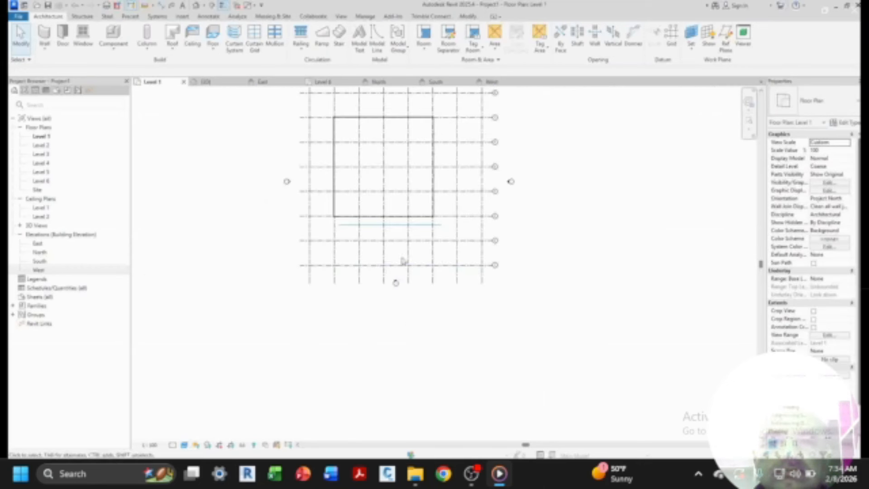
click(44, 48)
click(65, 69)
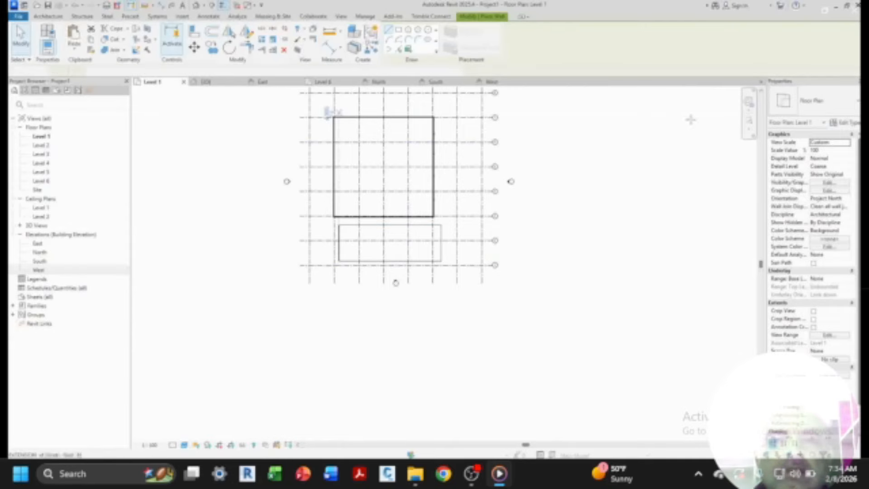
click(814, 101)
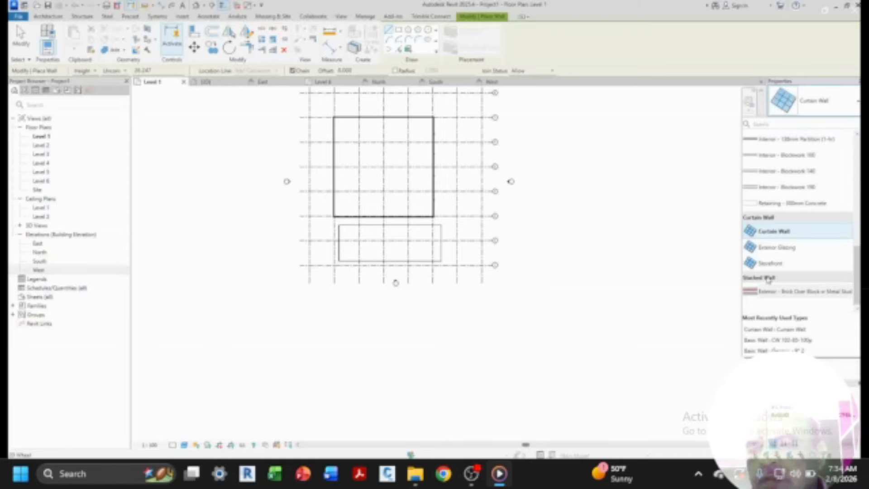
click(798, 293)
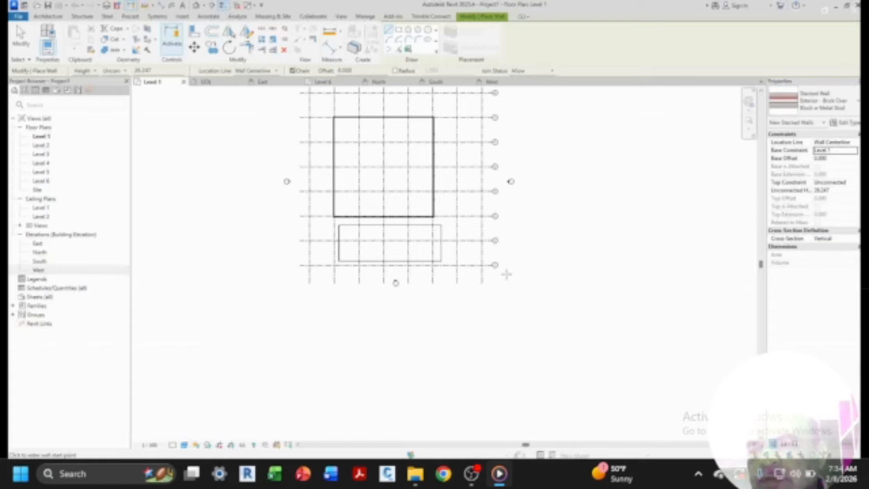
click(566, 151)
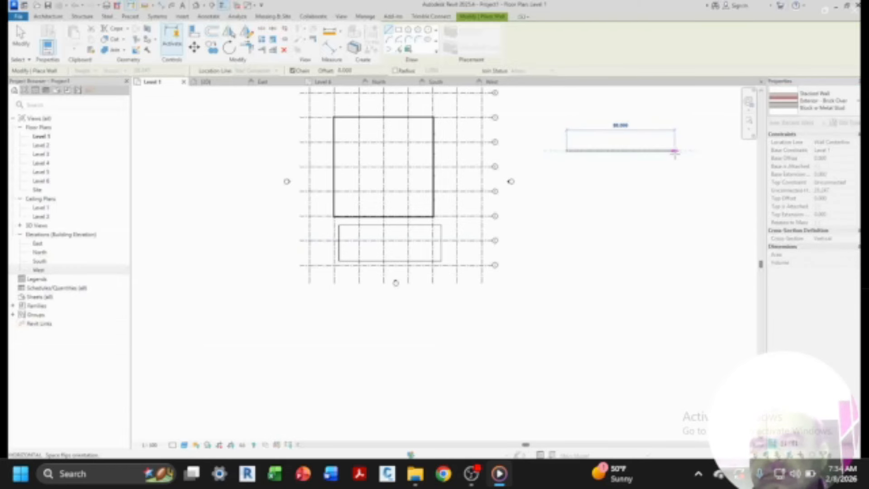
click(675, 151)
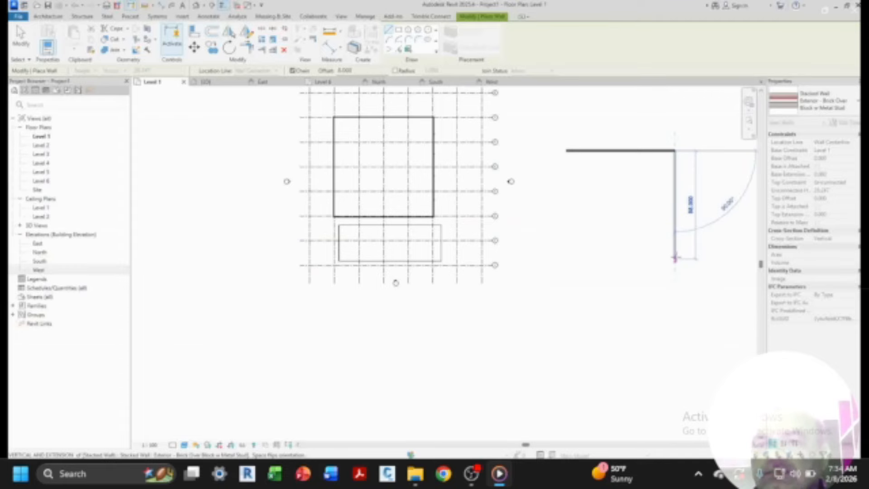
click(674, 259)
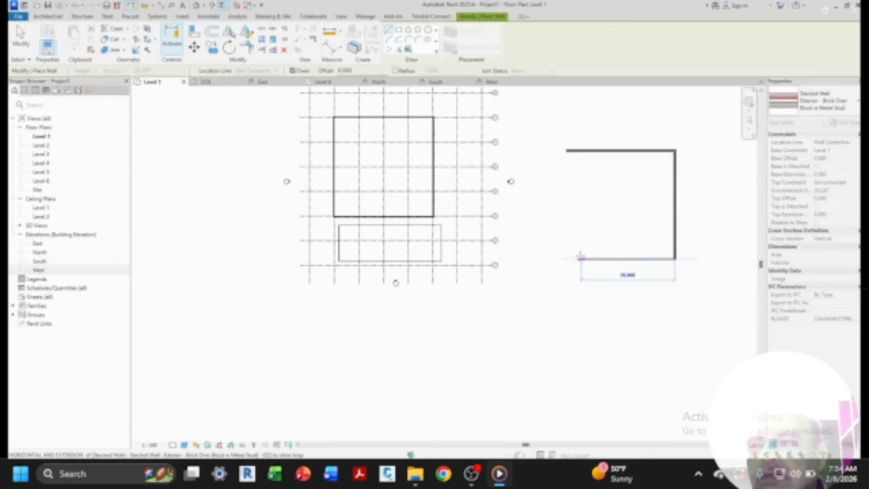
click(567, 259)
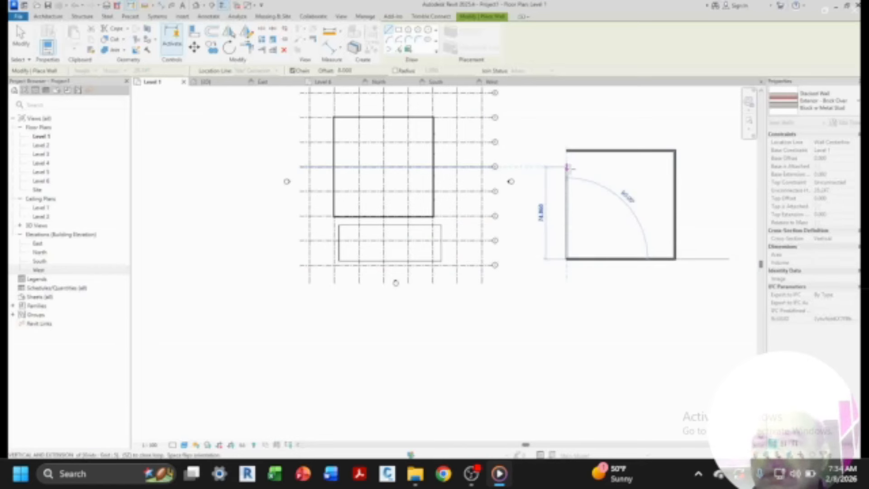
click(566, 151)
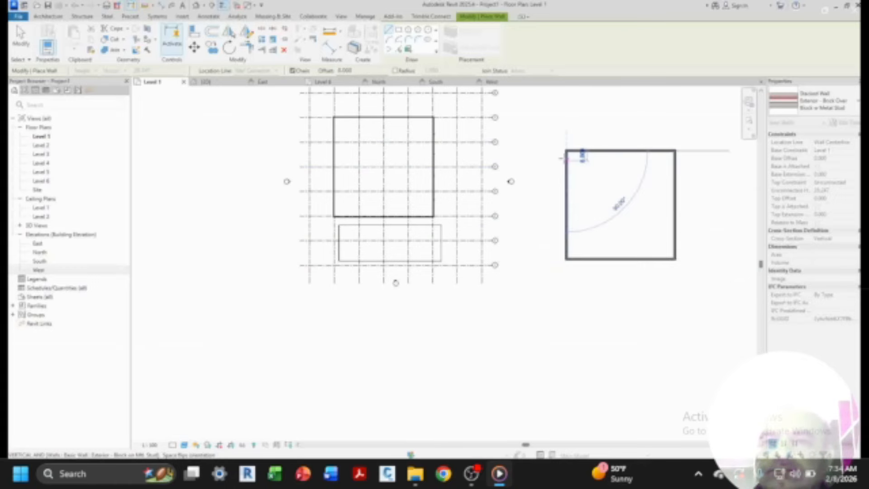
key(Escape)
Step: Examine the new stacked walls in the 3D view, looking closely at the base band around the front corner
click(204, 82)
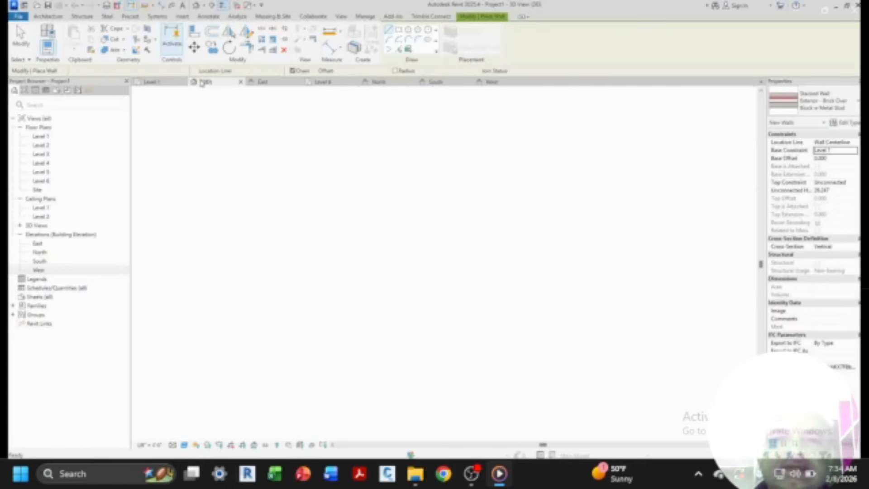
scroll(309, 180, down, 4)
key(Escape)
scroll(529, 280, up, 5)
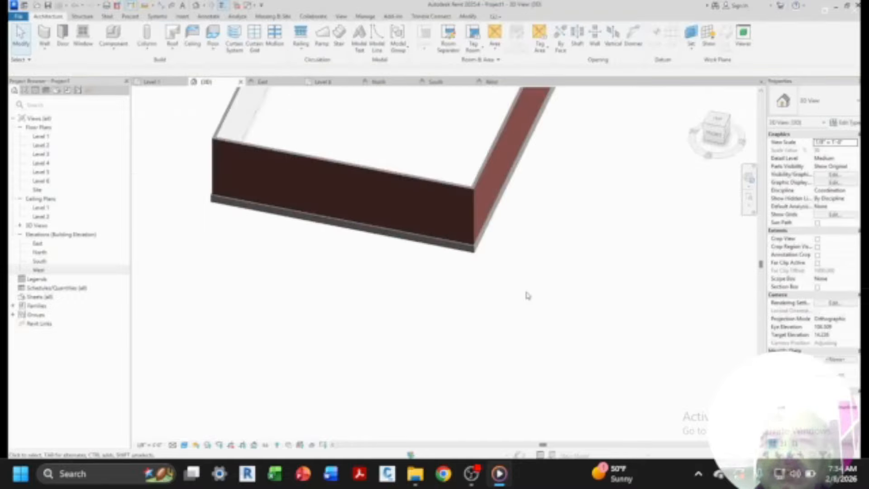
scroll(480, 248, up, 2)
scroll(477, 229, down, 3)
click(475, 207)
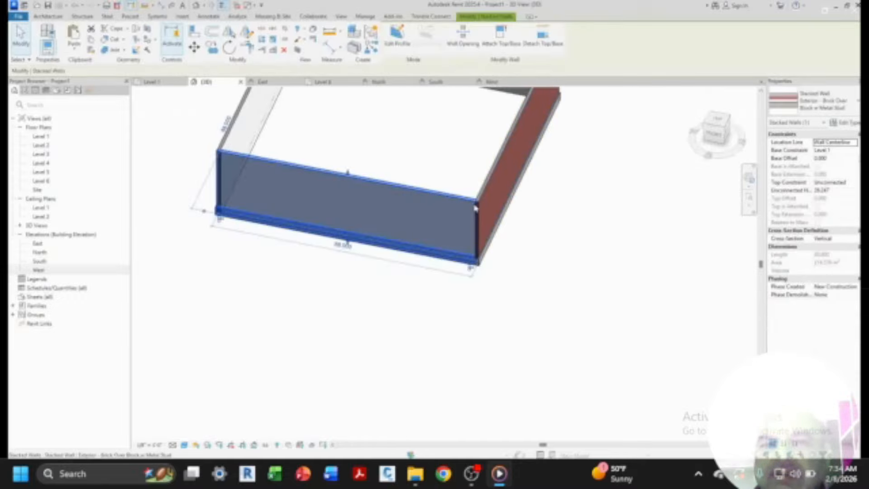
scroll(487, 278, up, 5)
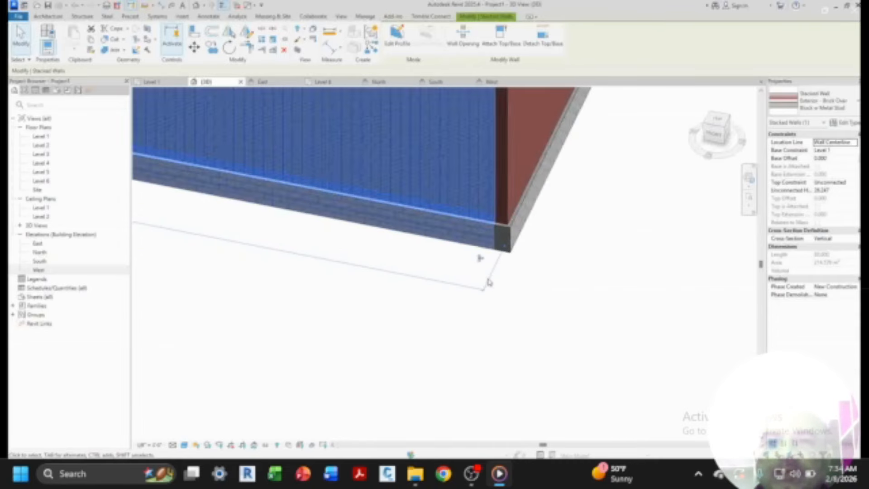
scroll(490, 282, down, 2)
click(501, 302)
scroll(501, 302, down, 2)
Step: Open the front stacked wall's profile for editing, inspect its outline, and finish the profile edit
click(479, 188)
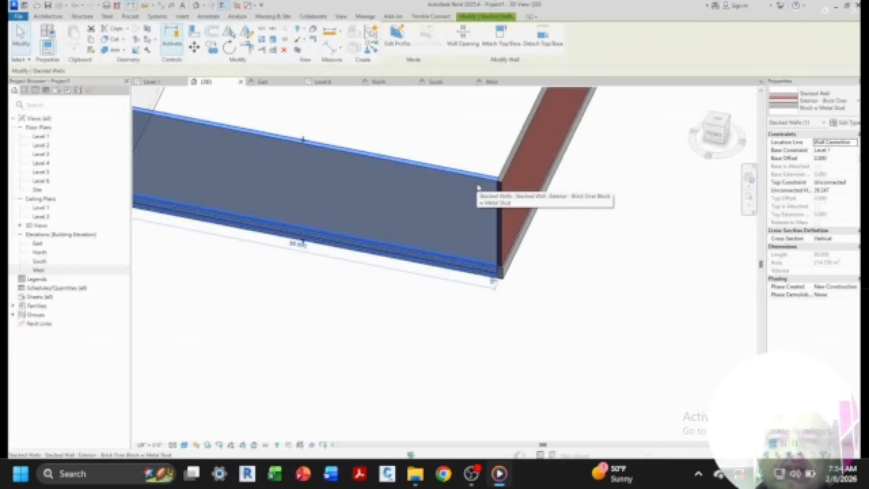
click(396, 37)
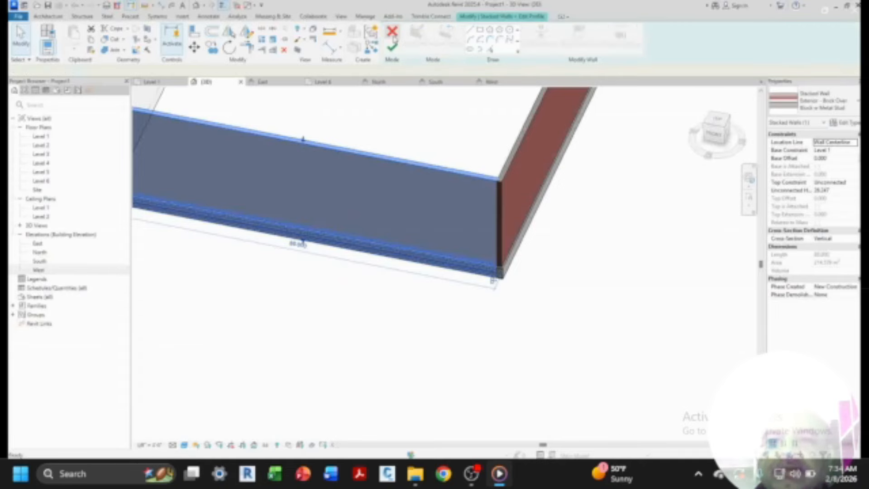
scroll(451, 274, down, 2)
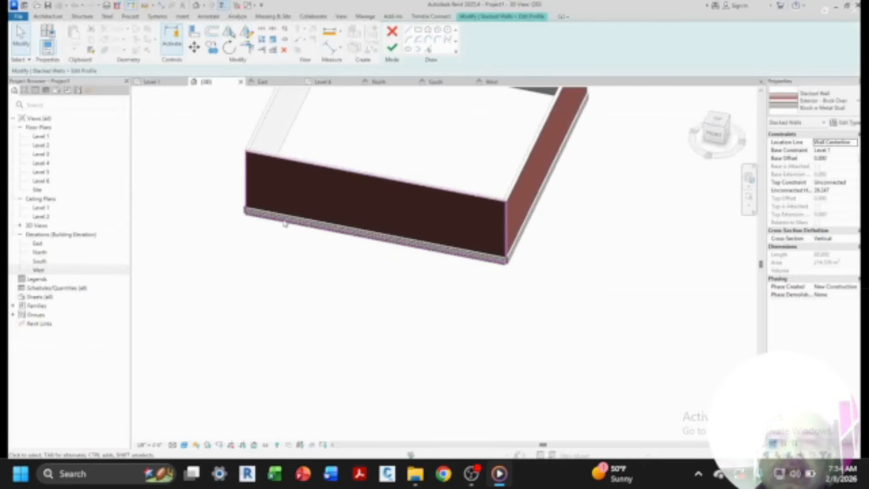
scroll(267, 229, up, 4)
scroll(254, 247, down, 2)
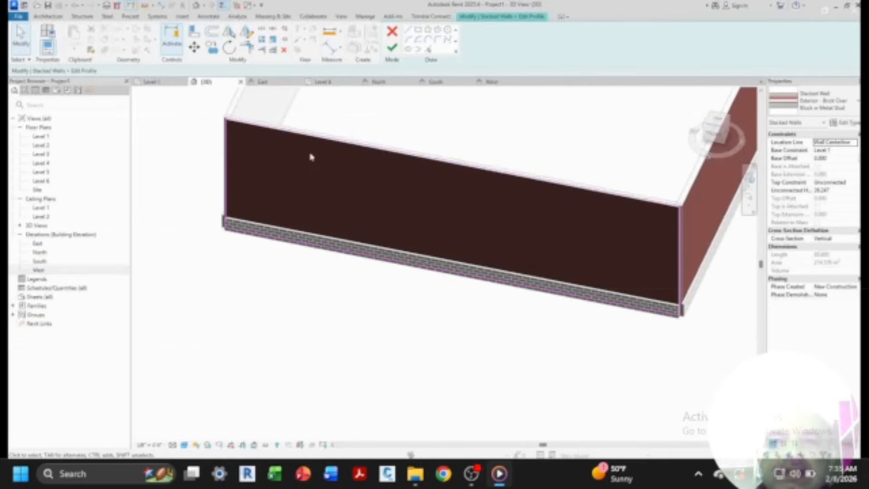
scroll(318, 238, down, 2)
click(393, 49)
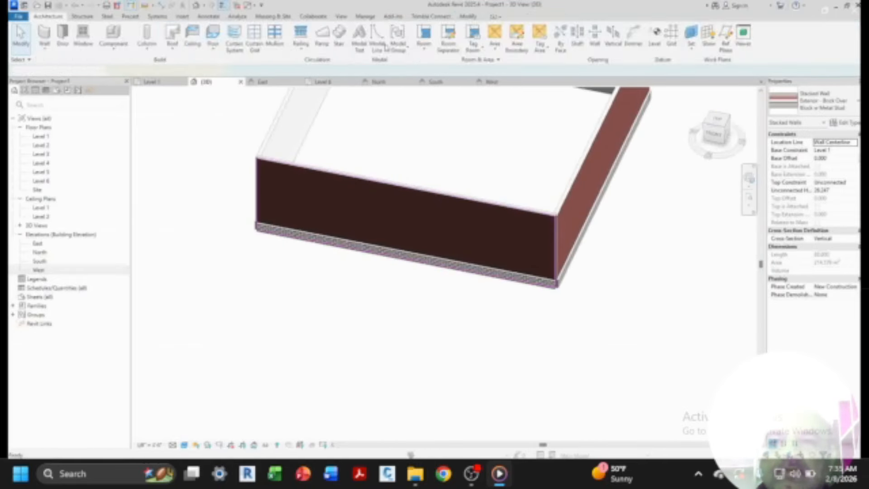
Step: Open the front stacked wall's type properties with the section preview shown, and open its structure for editing
scroll(554, 289, up, 3)
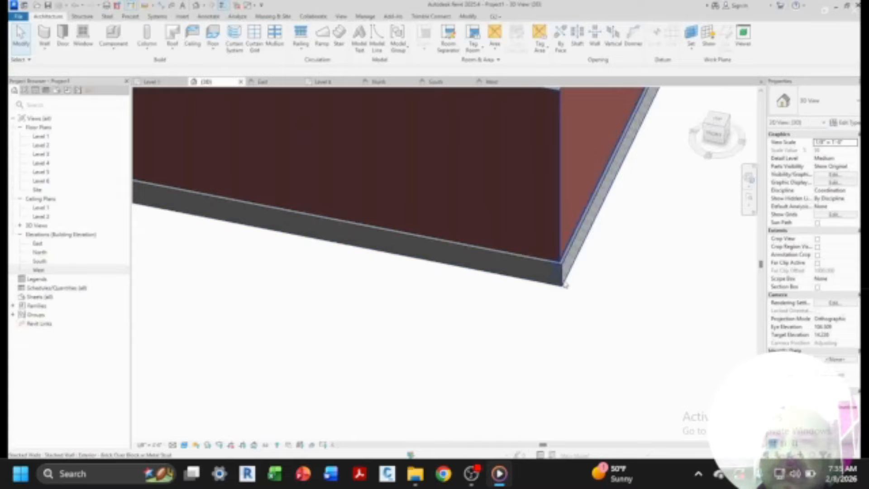
scroll(553, 317, down, 2)
click(549, 352)
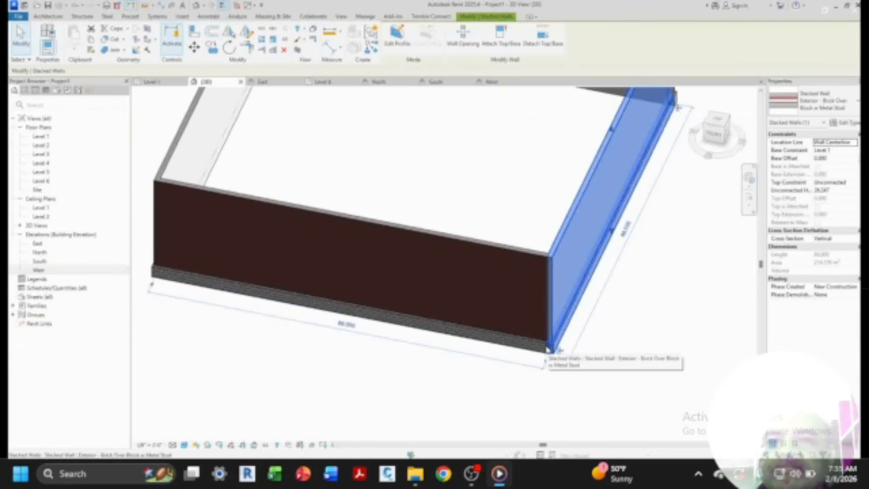
click(463, 356)
click(456, 239)
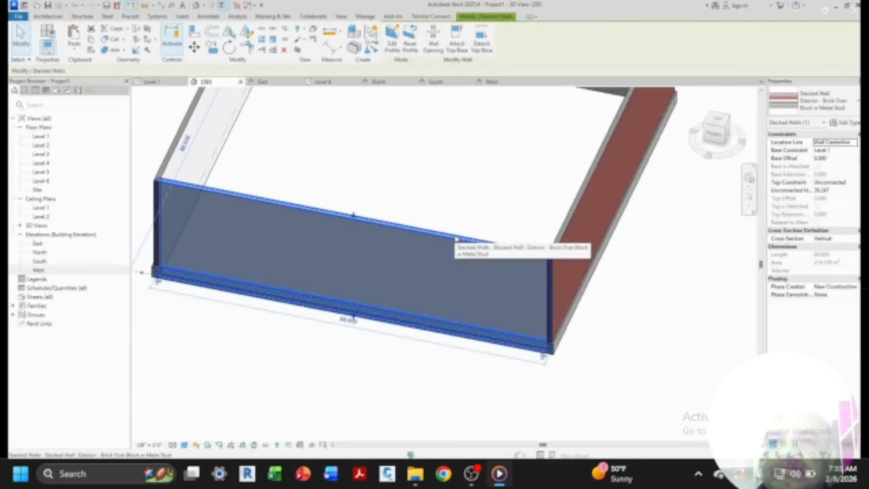
click(844, 123)
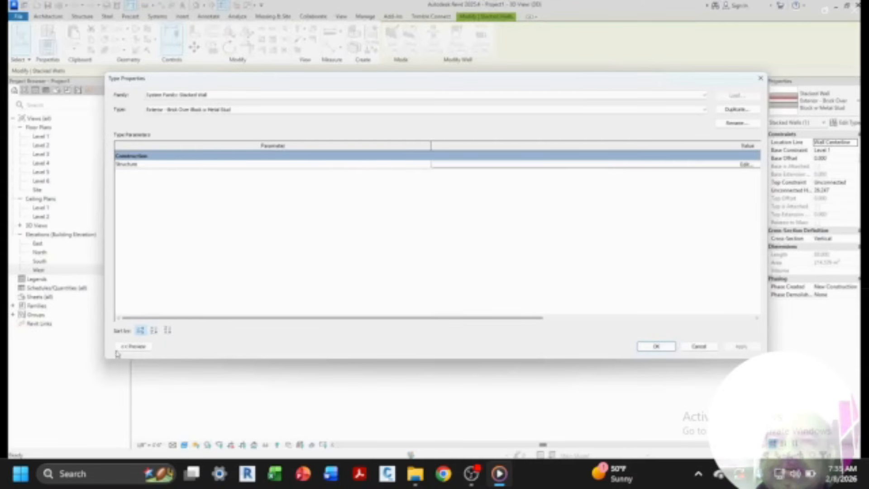
click(134, 346)
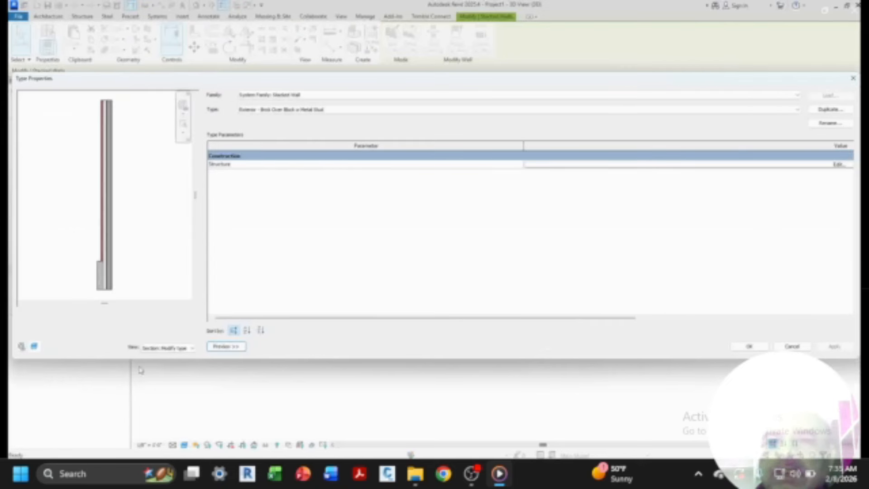
click(185, 348)
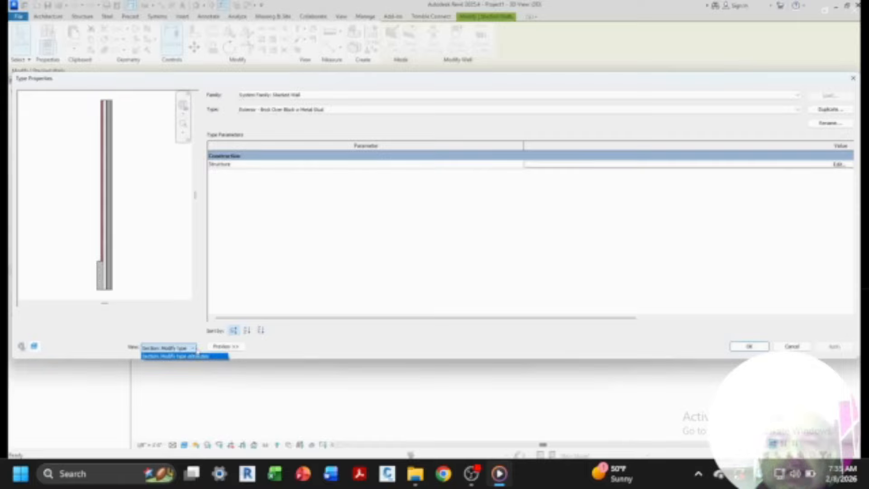
click(193, 356)
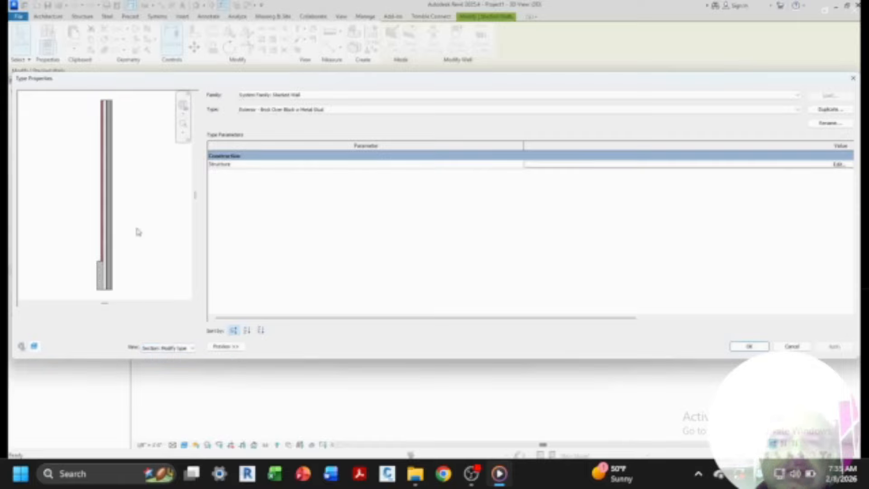
click(838, 165)
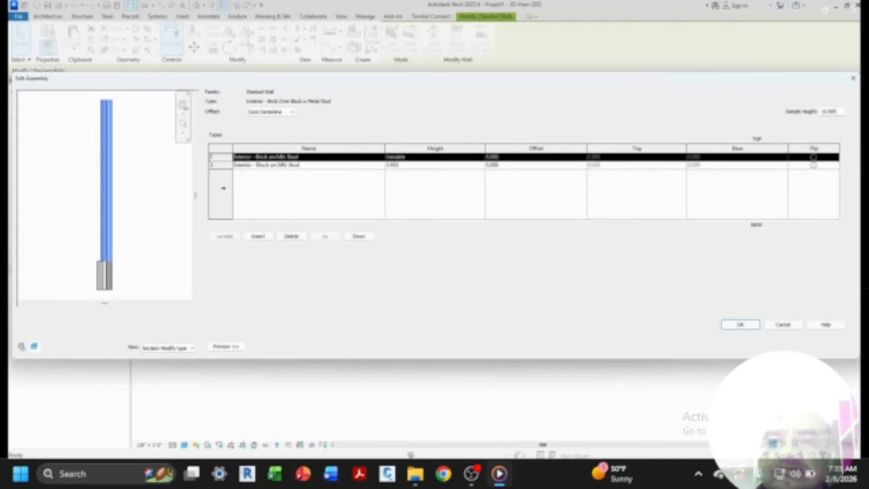
Step: Try heights of 5 and 8 ft for the lower Exterior - Block on Mtl. Stud wall in the stacked assembly
click(401, 165)
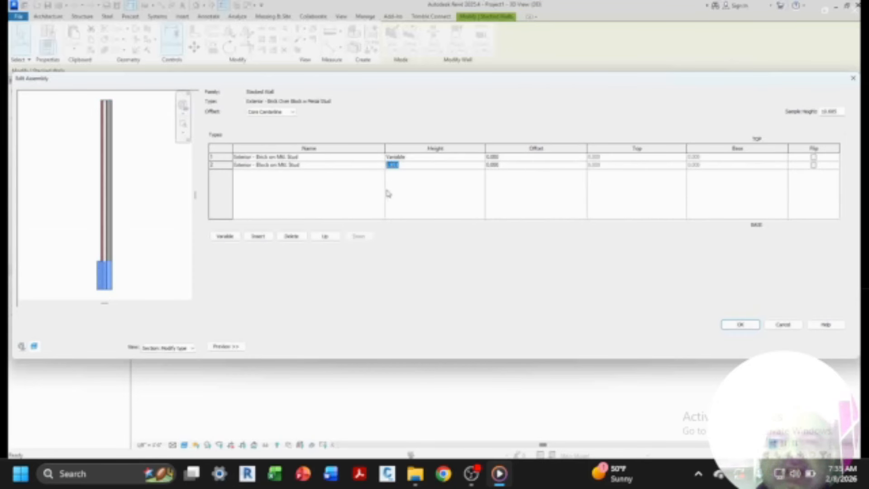
text(3)
key(Tab)
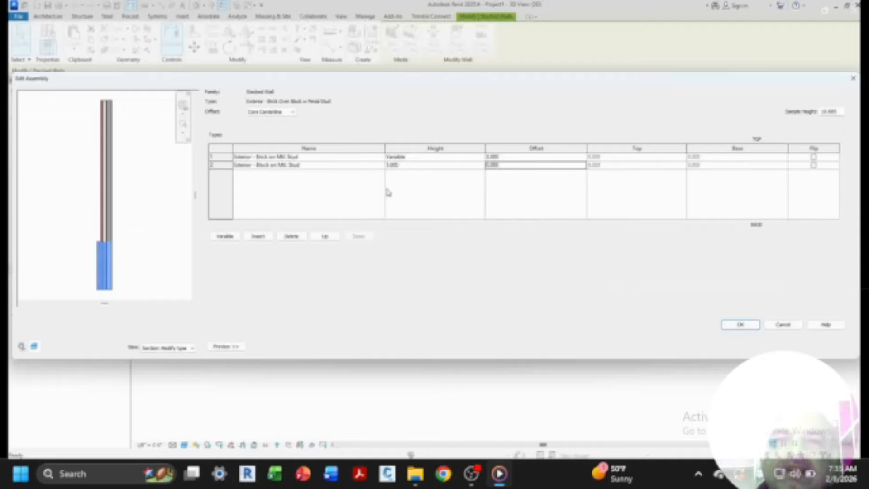
click(405, 165)
text(5)
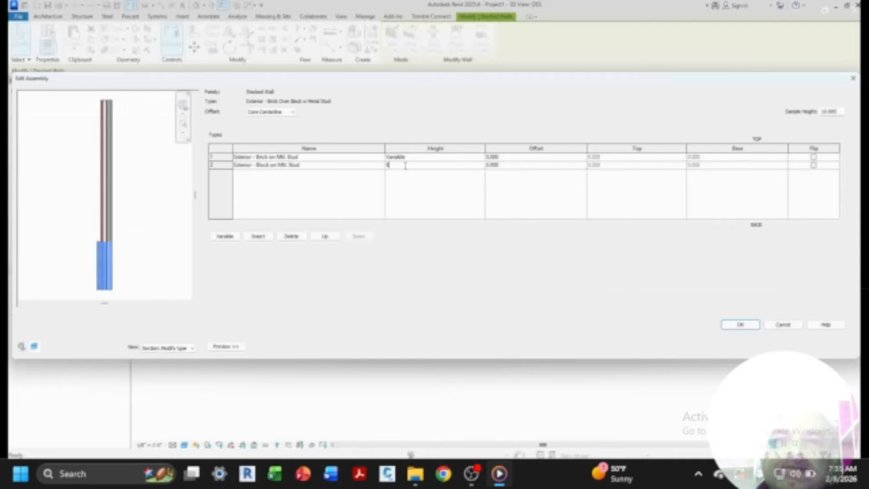
key(Tab)
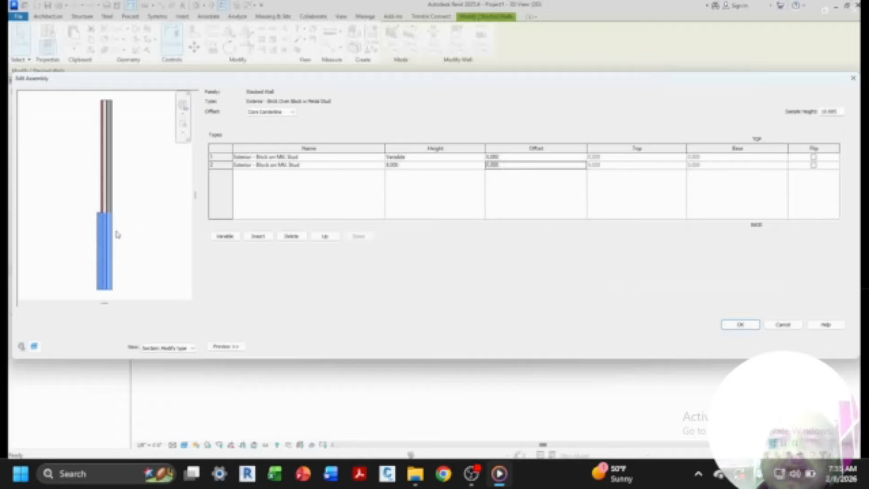
Step: Set the height of the lower Exterior - Block on Mtl. Stud wall to 2 ft
click(415, 164)
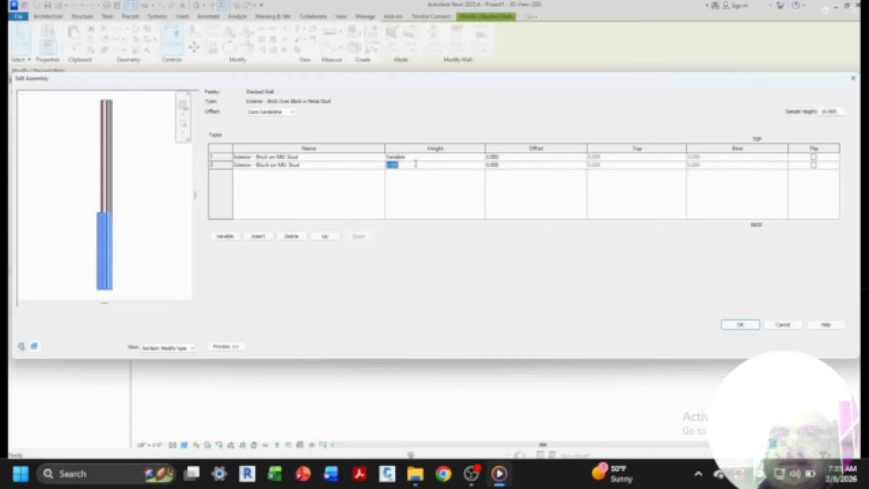
text(2)
key(Tab)
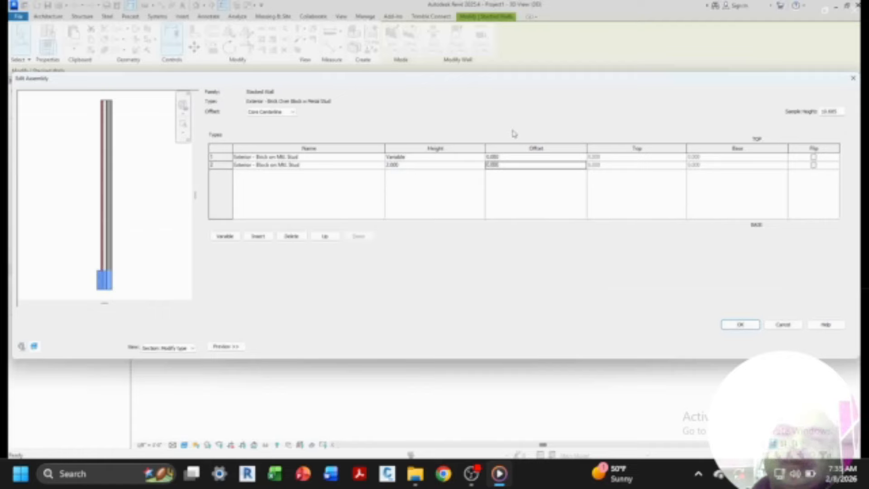
Step: Set the offset of the upper Exterior - Brick on Mtl. Stud wall to 20 ft in the stacked assembly
click(507, 158)
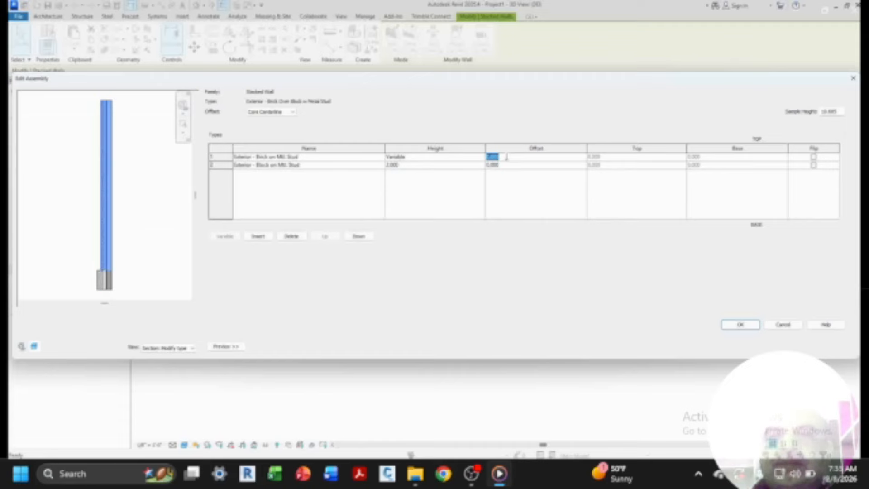
text(20)
key(Tab)
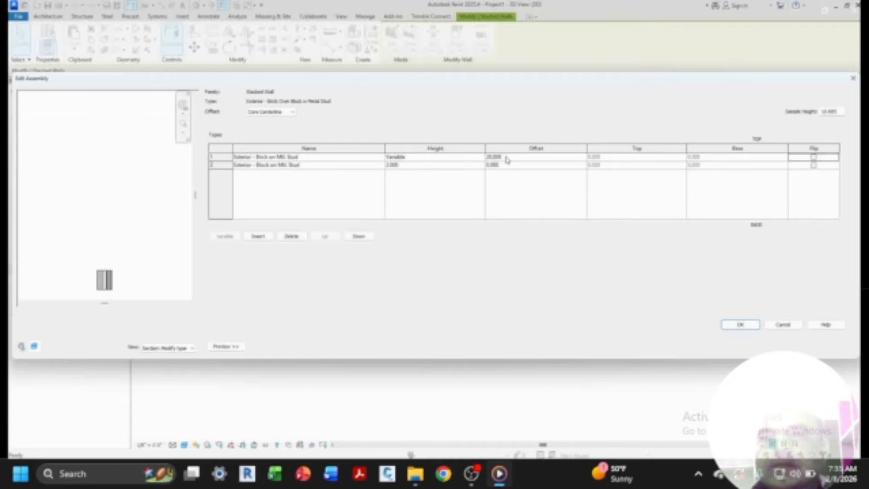
Step: Set the offset of the upper Exterior - Brick on Mtl. Stud wall to 0 in the stacked assembly
click(507, 158)
text(0)
key(Tab)
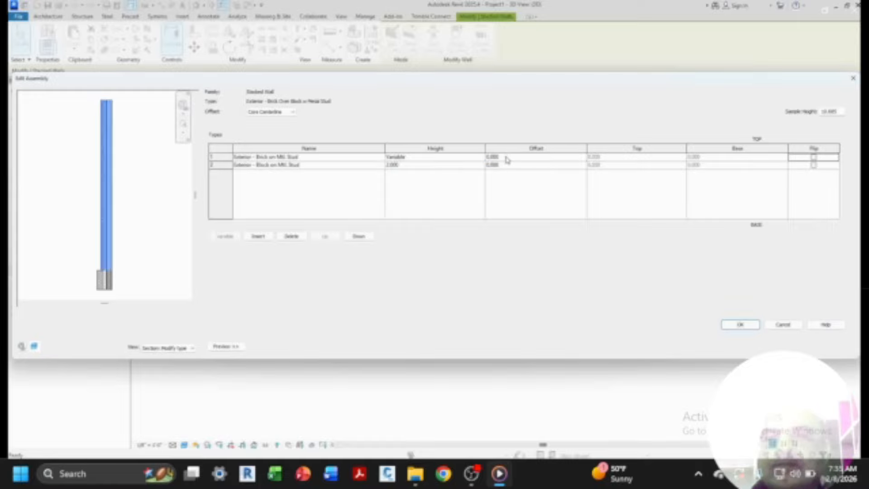
Step: Try offsets of 5, 1 and -1 ft for the lower Exterior - Block on Mtl. Stud wall in the assembly
click(502, 165)
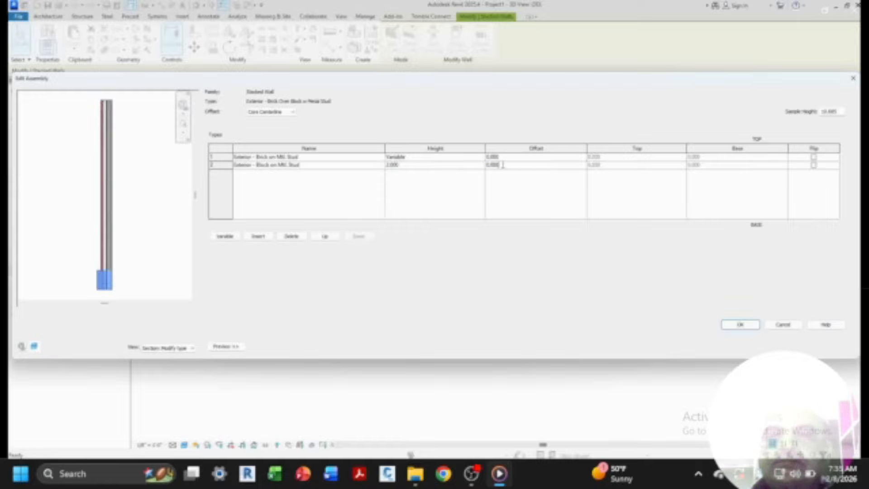
click(504, 165)
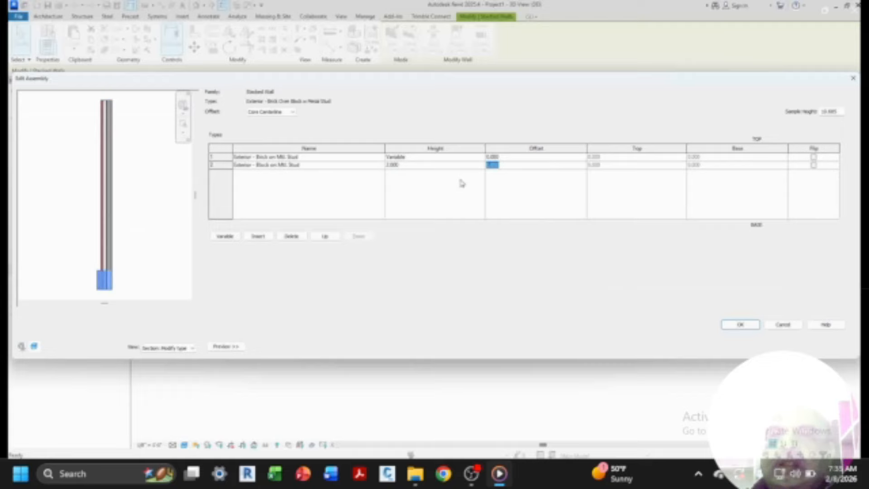
text(5)
key(Tab)
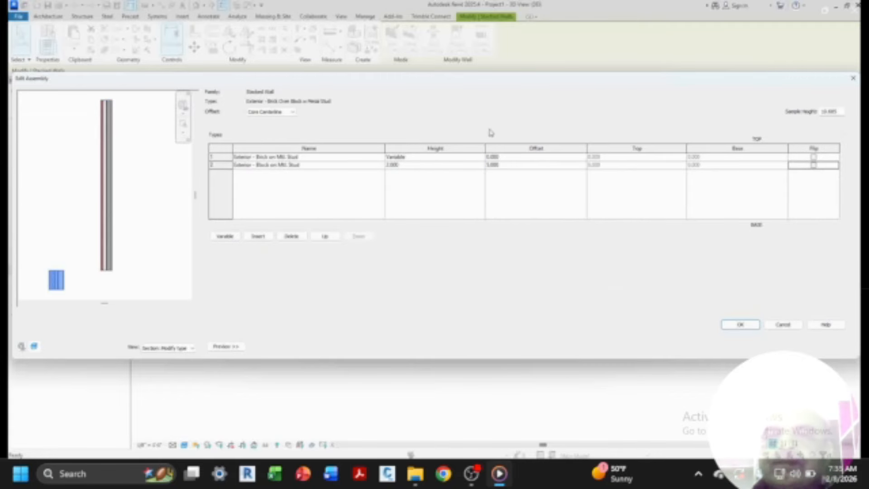
click(509, 164)
click(509, 164)
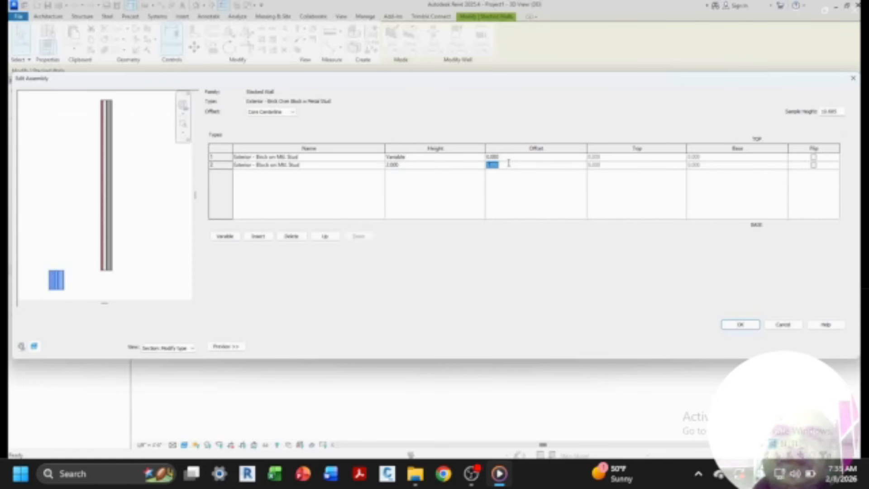
text(1)
key(Tab)
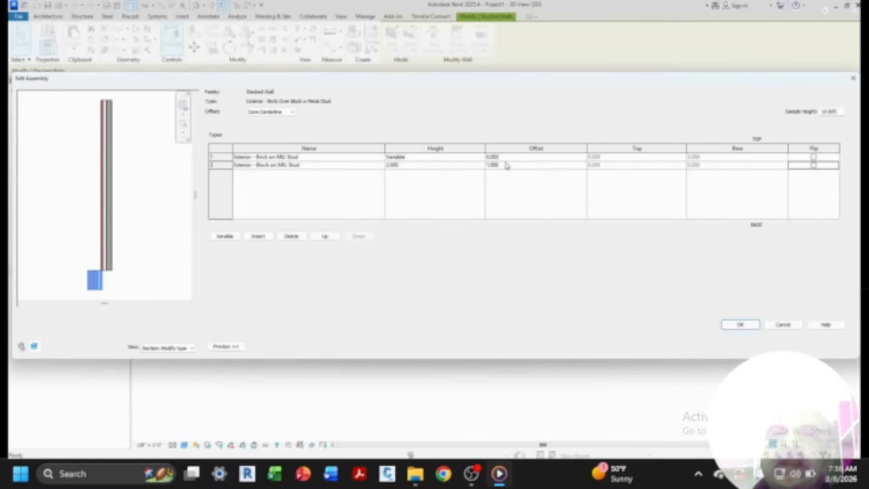
click(502, 165)
drag(500, 165, 475, 165)
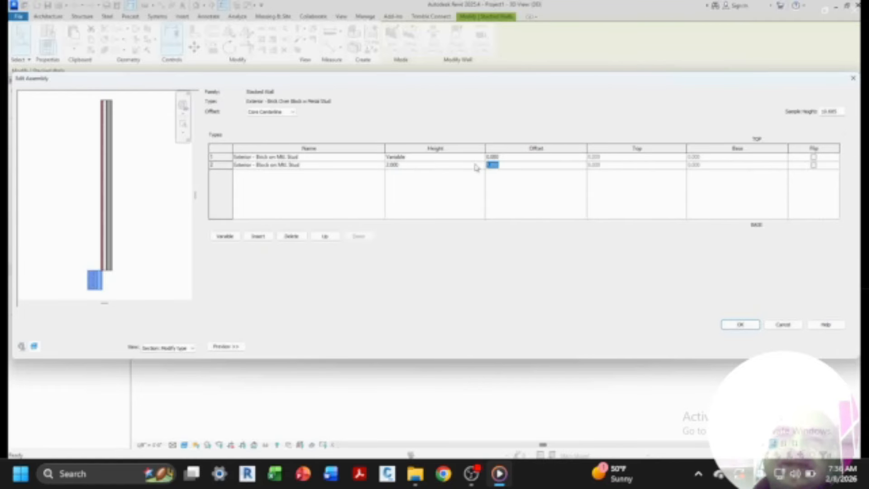
text(-1)
key(Tab)
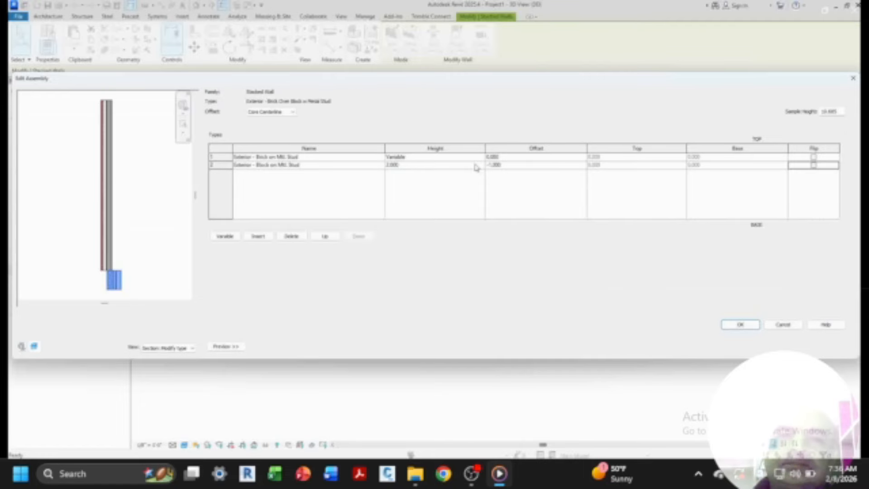
Step: Set the offset of the lower Exterior - Block on Mtl. Stud wall to 0
click(502, 164)
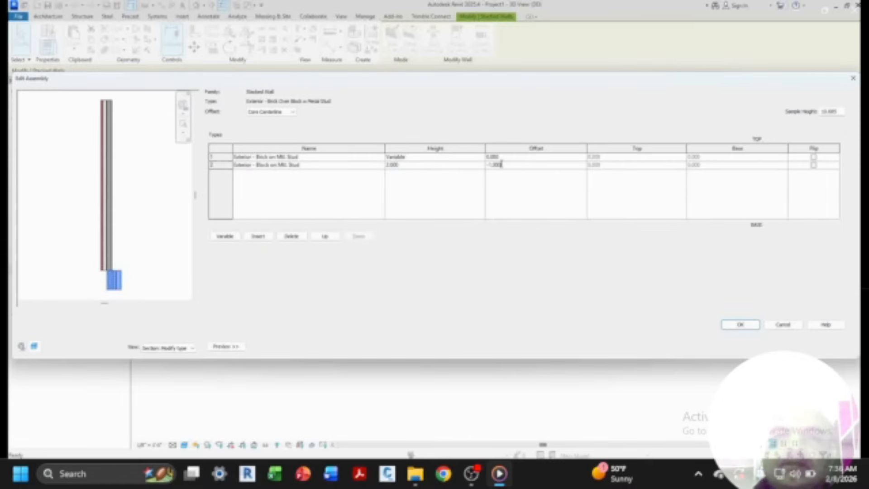
drag(502, 165, 424, 177)
text(0)
key(Tab)
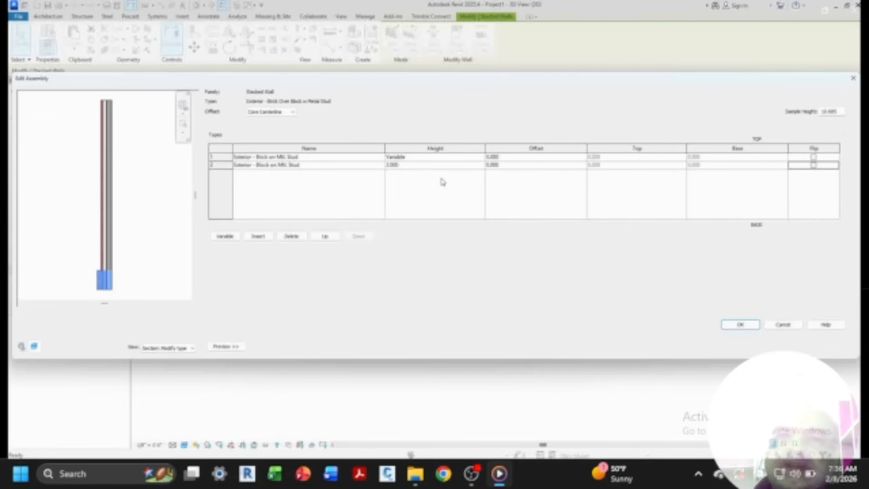
Step: Try the flip option on the upper and lower walls of the stacked assembly, leaving both unflipped
click(813, 158)
click(814, 158)
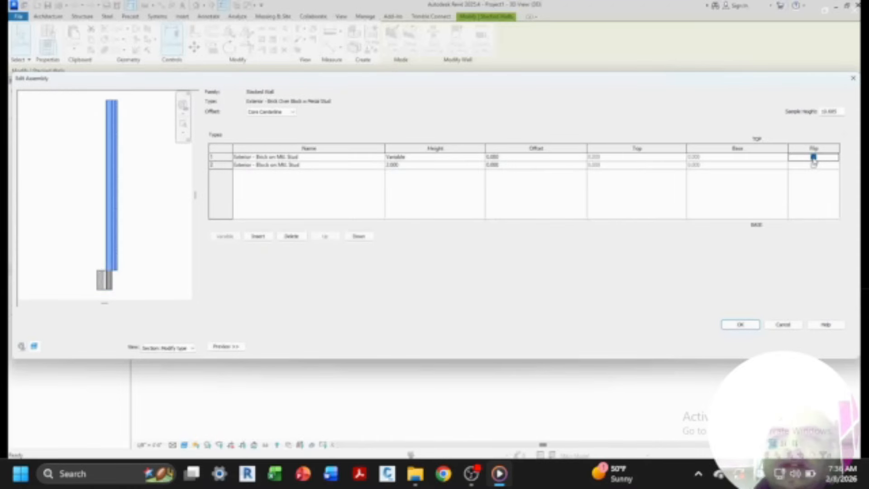
click(813, 166)
click(813, 165)
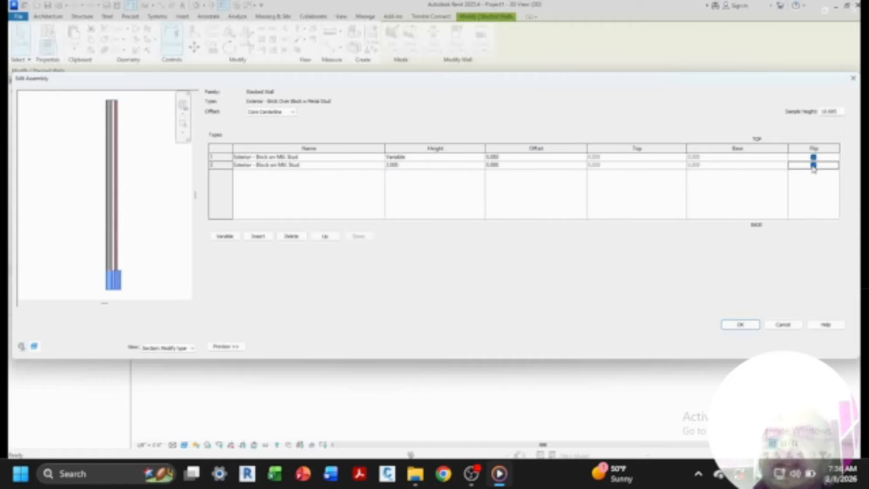
click(814, 157)
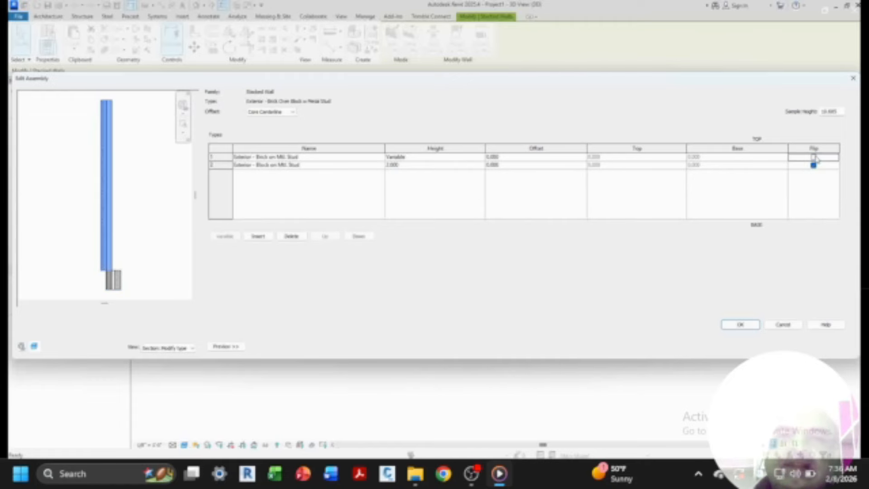
click(815, 165)
click(814, 166)
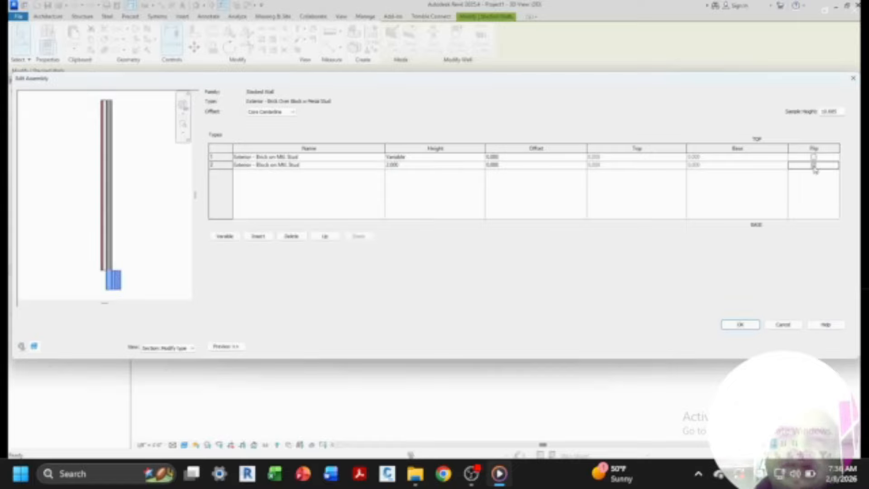
click(814, 166)
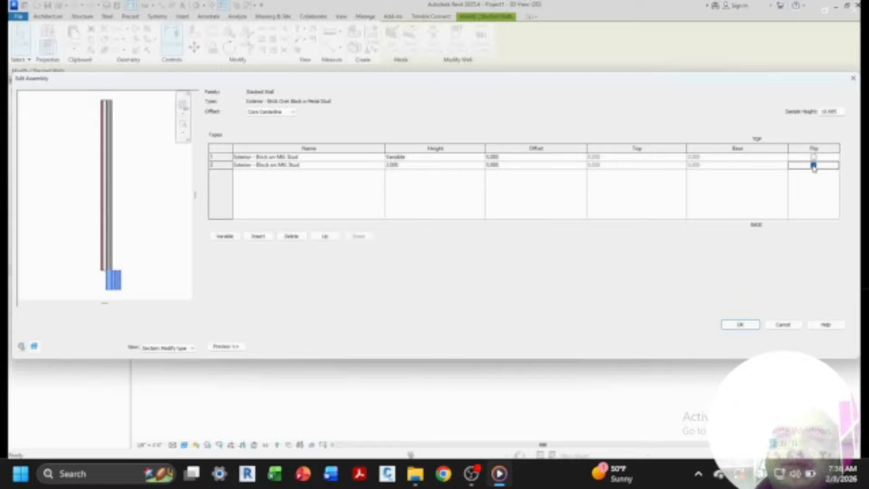
click(813, 166)
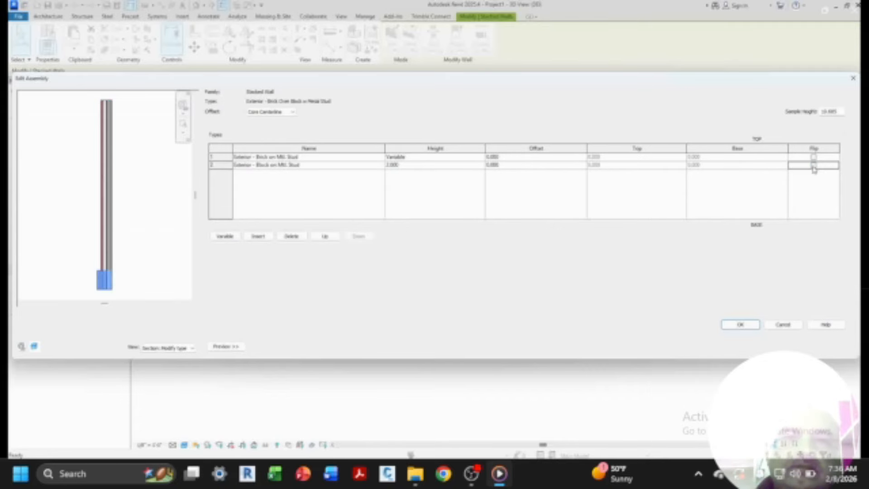
click(813, 157)
click(813, 157)
click(813, 157)
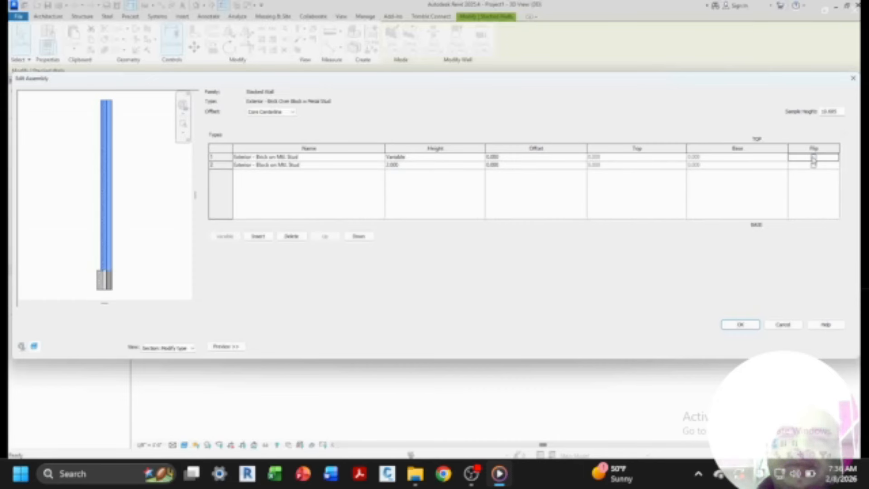
Step: Try aligning the stacked walls by Wall Centerline, Core Centerline, Finish Face: Exterior, Finish Face: Interior and Core Face: Exterior
click(272, 112)
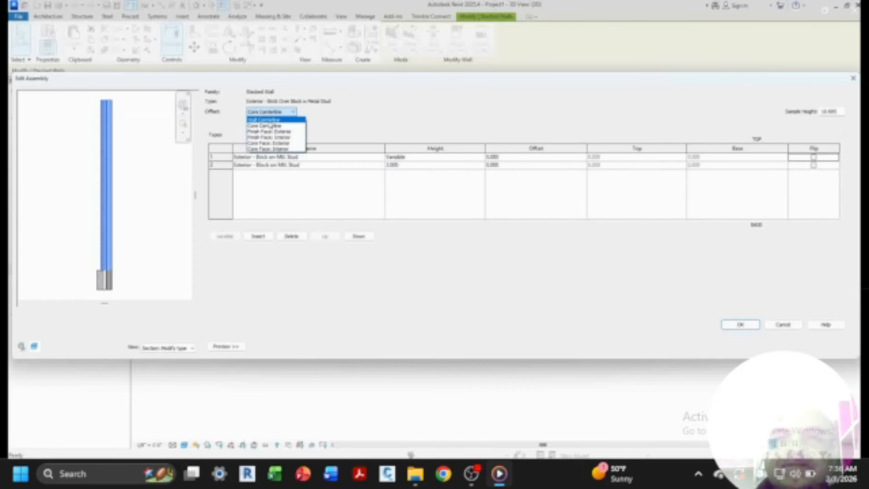
click(269, 119)
click(271, 112)
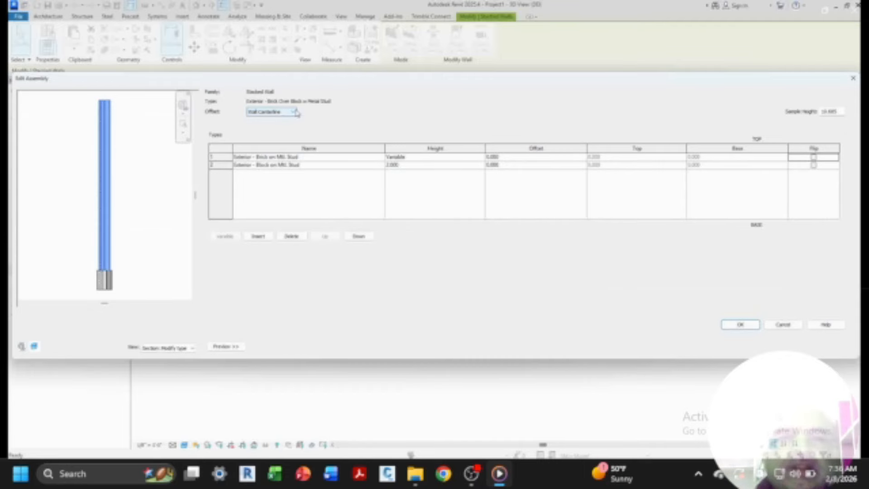
click(271, 128)
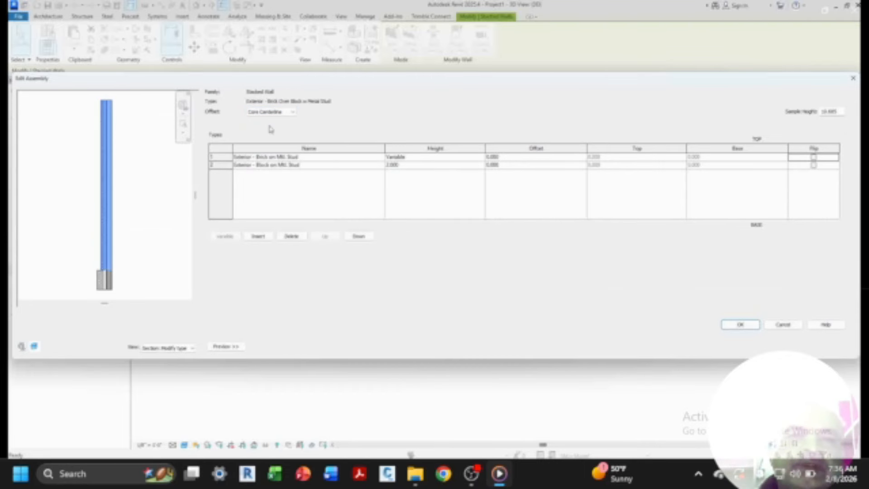
click(292, 113)
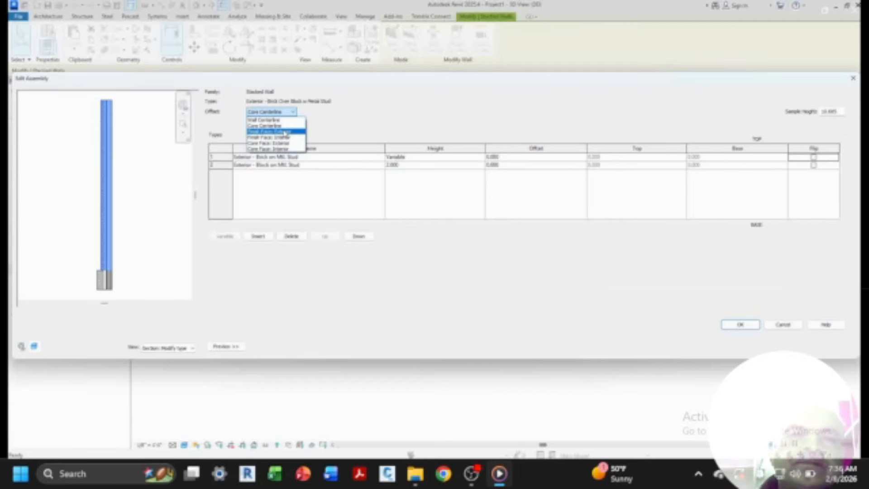
click(284, 132)
click(292, 112)
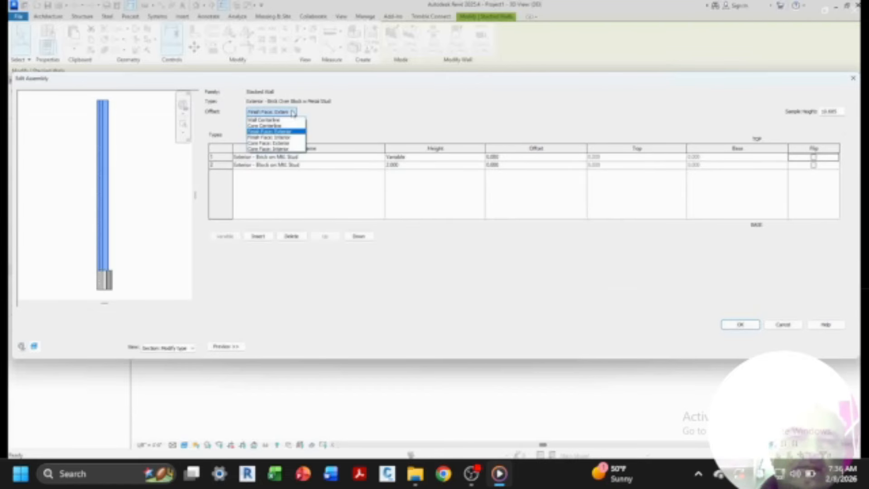
click(267, 137)
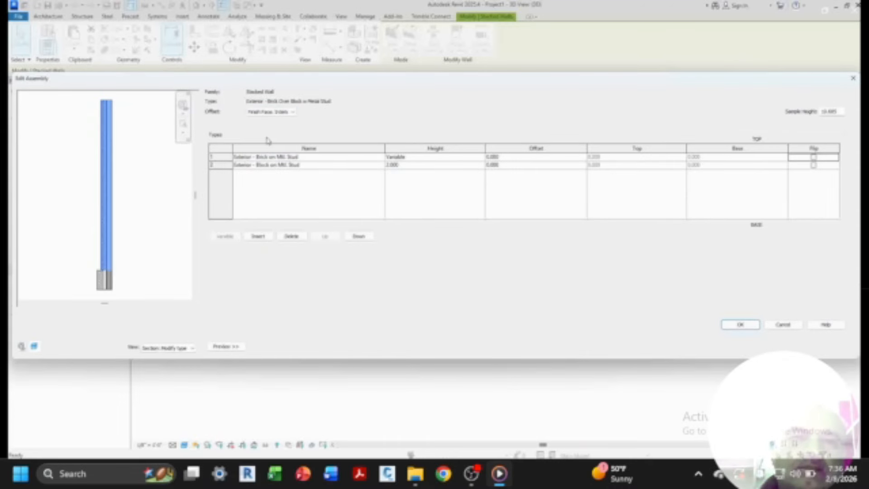
click(292, 112)
click(284, 144)
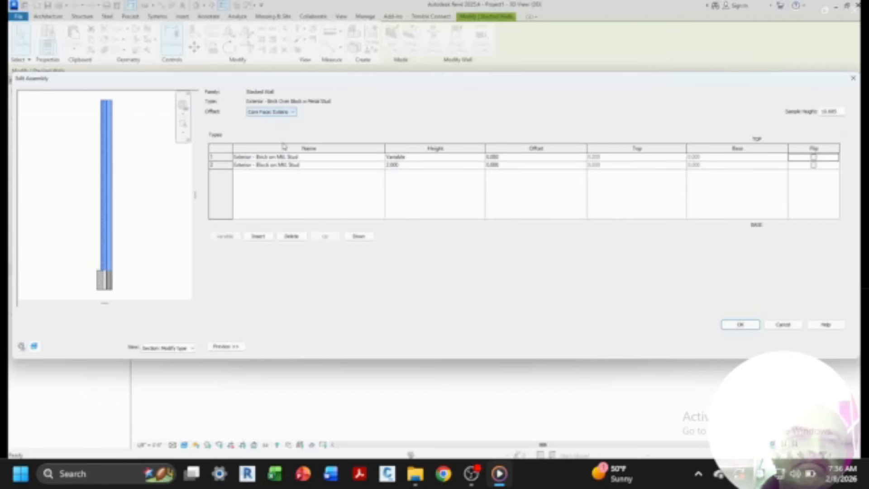
Step: Set the assembly's offset reference to Core Face: Interior and apply the changes to the stacked wall type
click(297, 116)
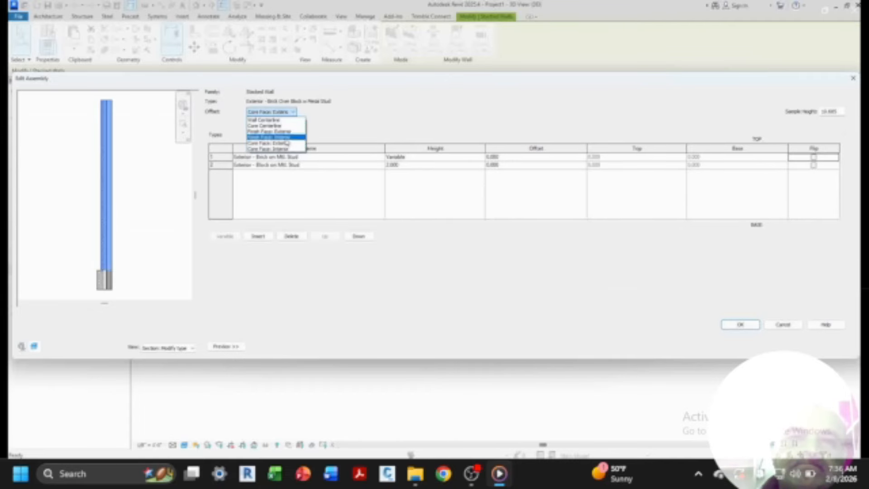
click(280, 150)
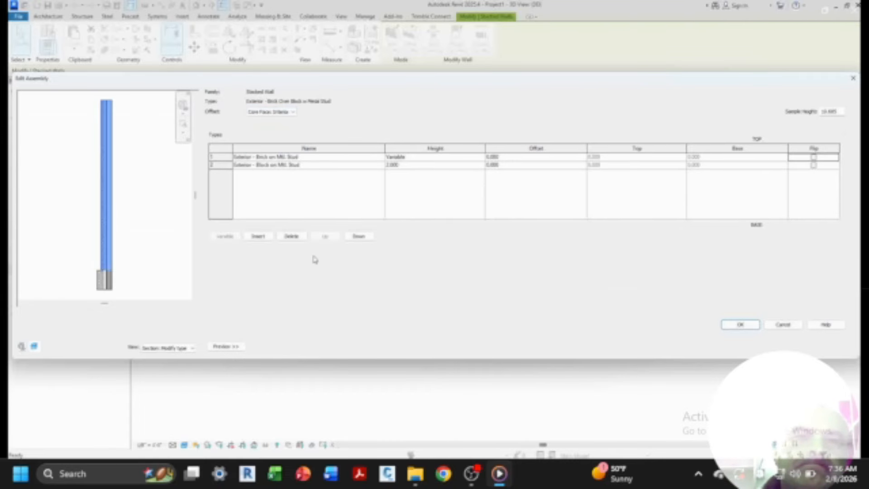
click(735, 324)
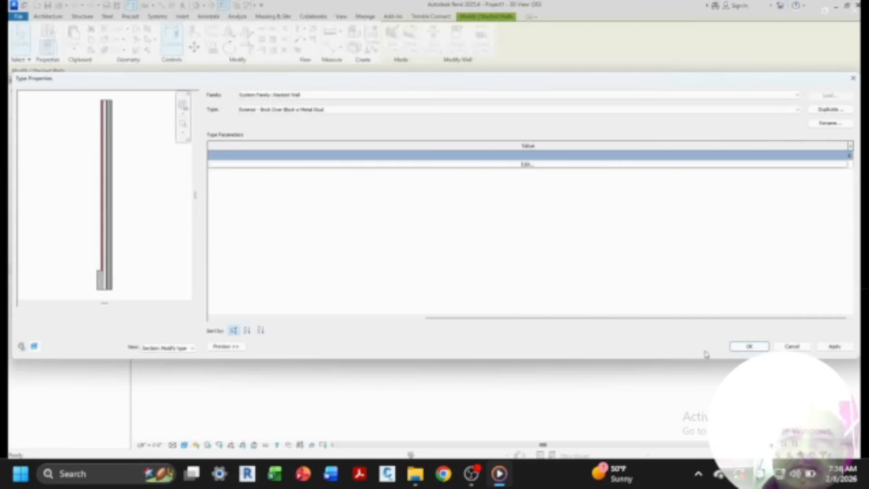
click(820, 347)
click(757, 348)
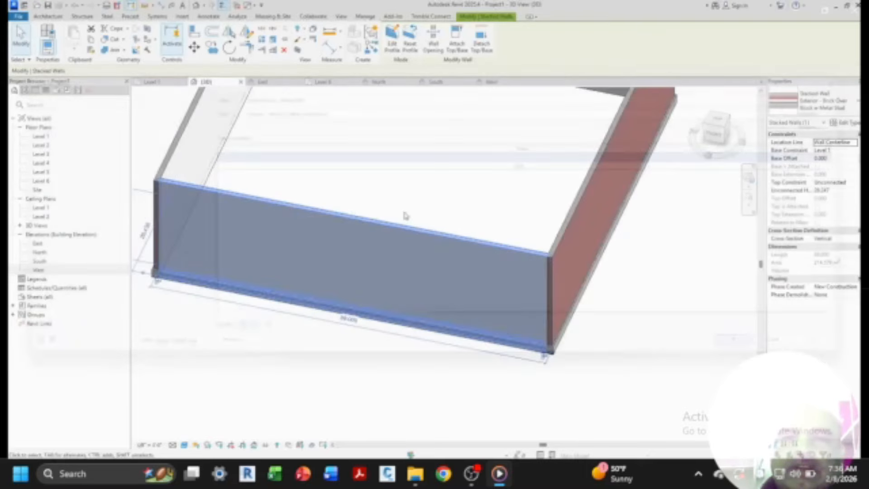
Step: Examine the block base and brick upper part of the stacked walls at the front corner in 3D
scroll(442, 294, down, 5)
click(413, 320)
scroll(455, 213, up, 5)
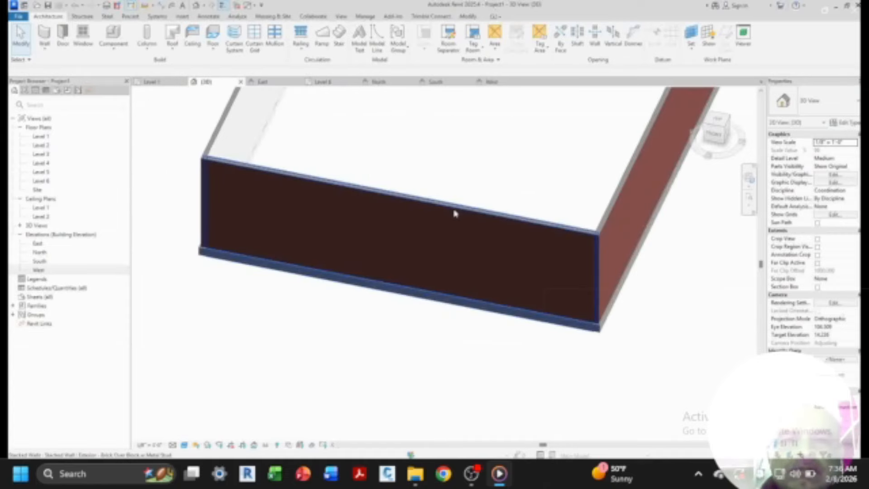
scroll(498, 301, down, 3)
scroll(495, 288, up, 5)
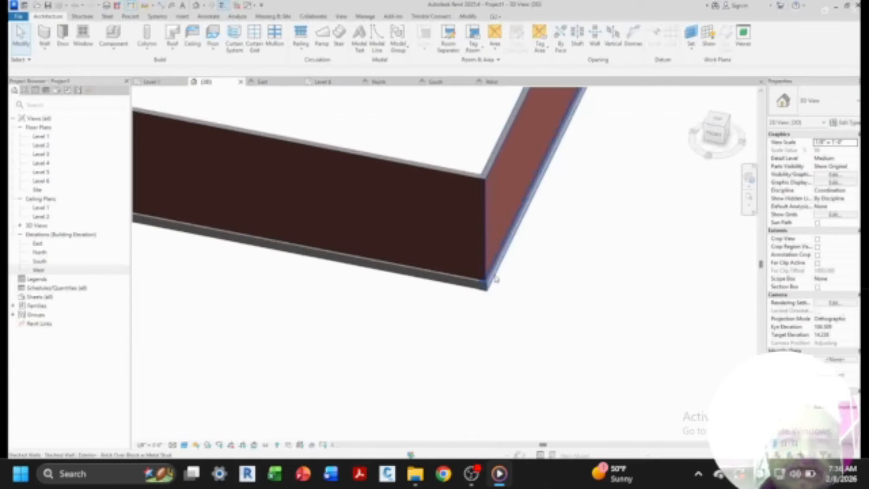
click(494, 277)
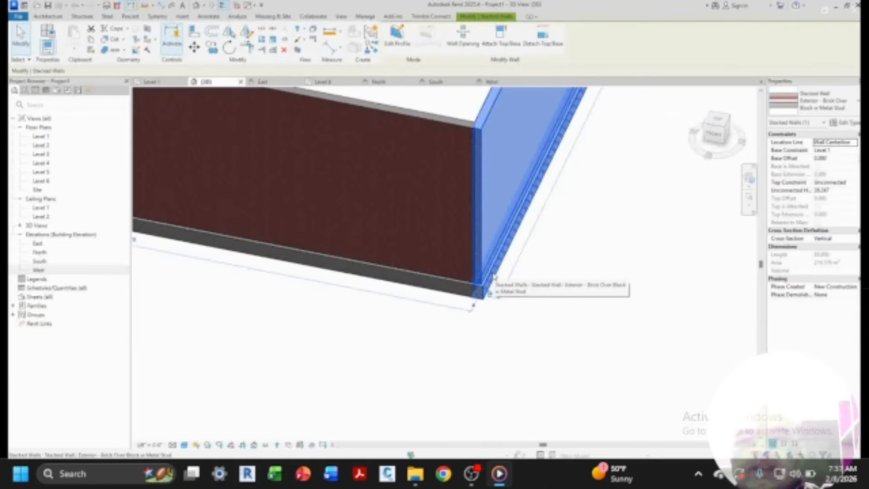
scroll(495, 281, down, 5)
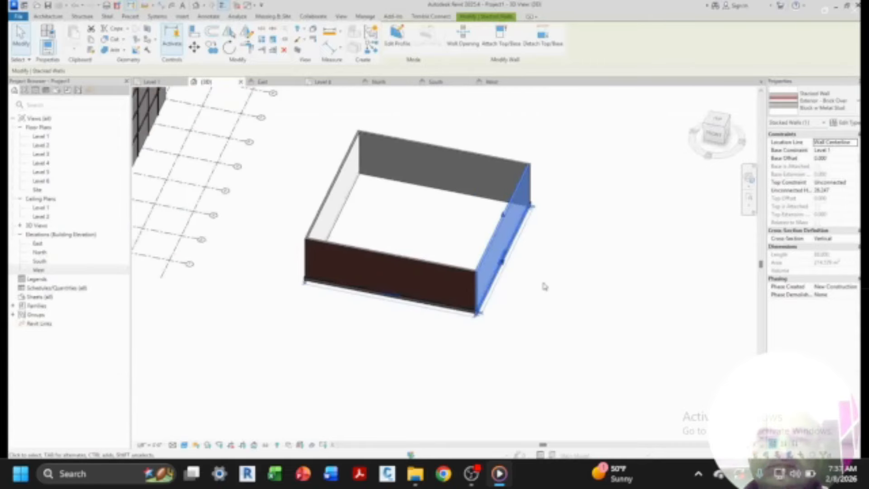
click(544, 286)
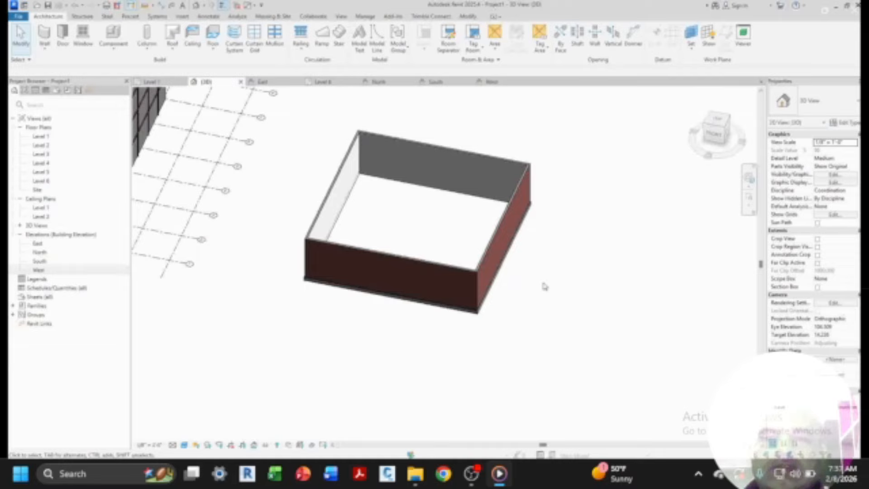
Step: Try setting the front stacked wall's Phase Demolished to New Construction, and compare its 3D display and phasing with the adjacent brick side wall
click(441, 272)
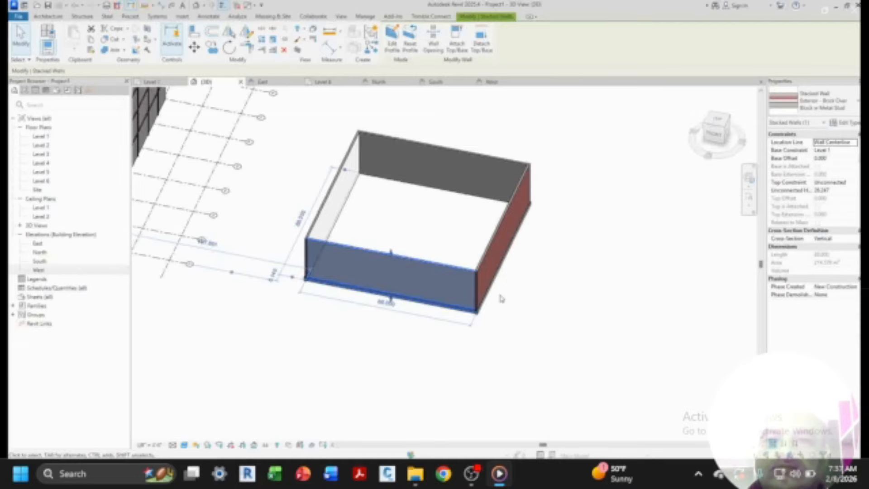
click(846, 295)
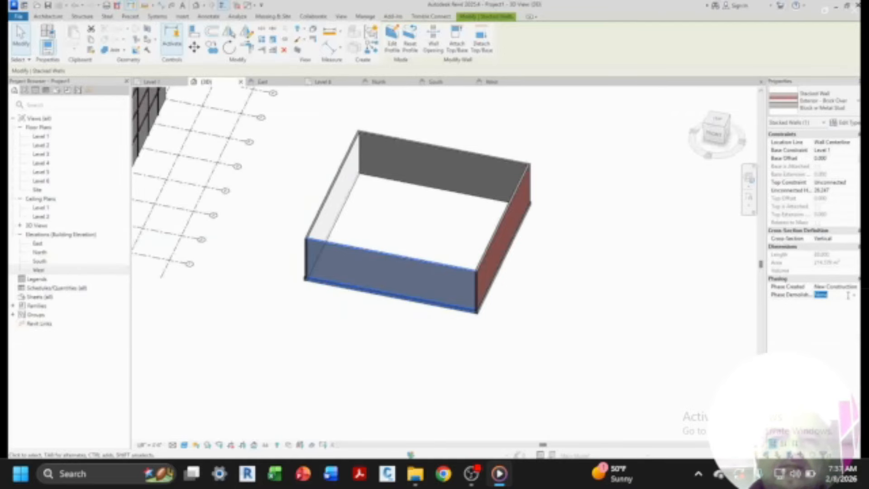
click(855, 295)
click(838, 310)
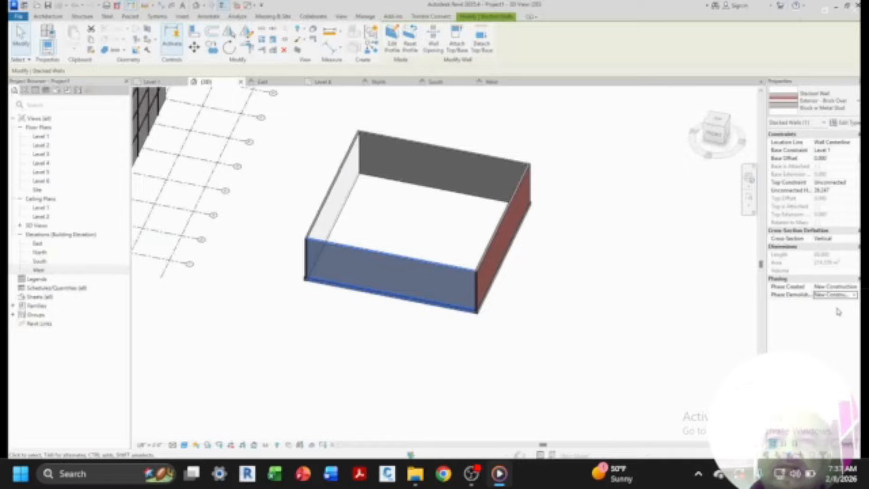
click(703, 348)
scroll(397, 295, up, 1)
scroll(397, 295, up, 4)
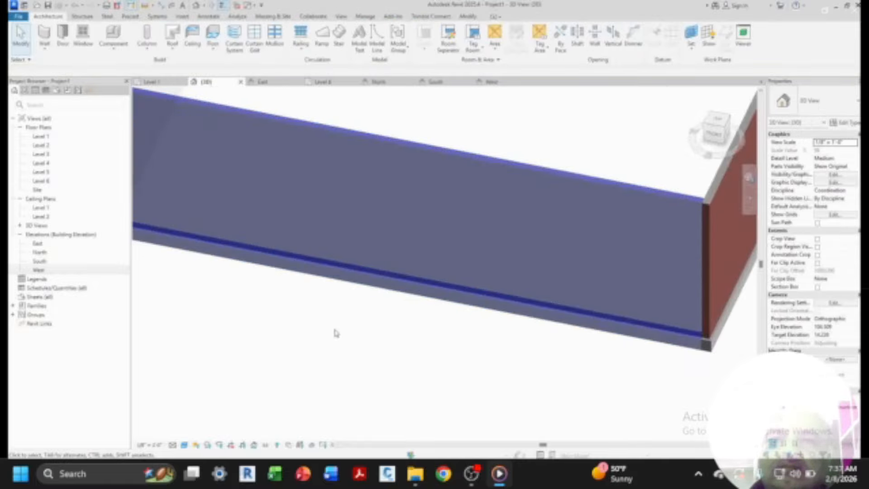
scroll(360, 225, up, 3)
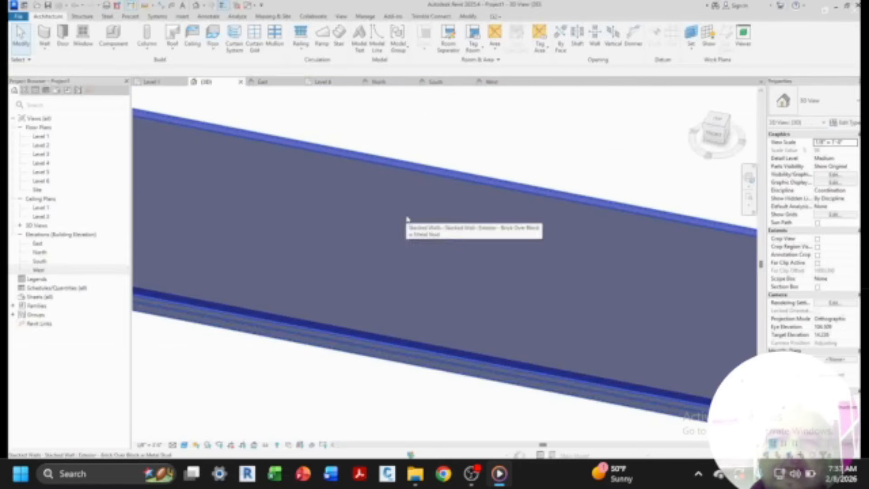
scroll(407, 220, down, 3)
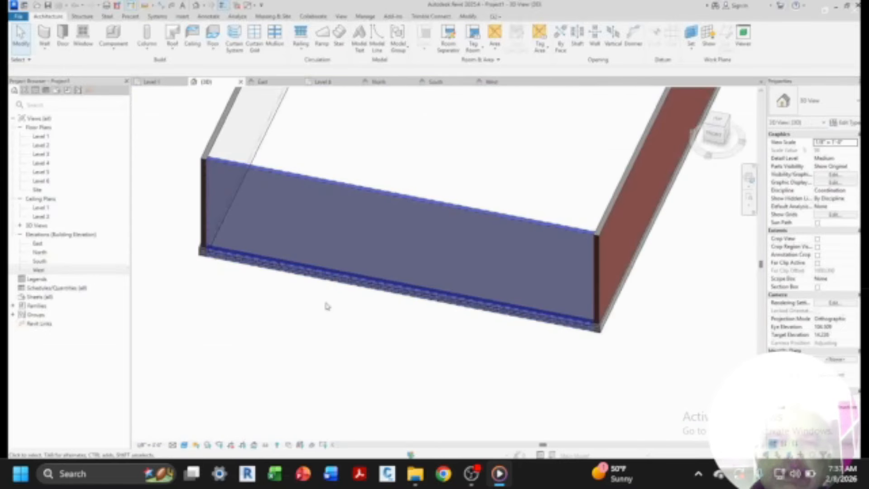
click(625, 201)
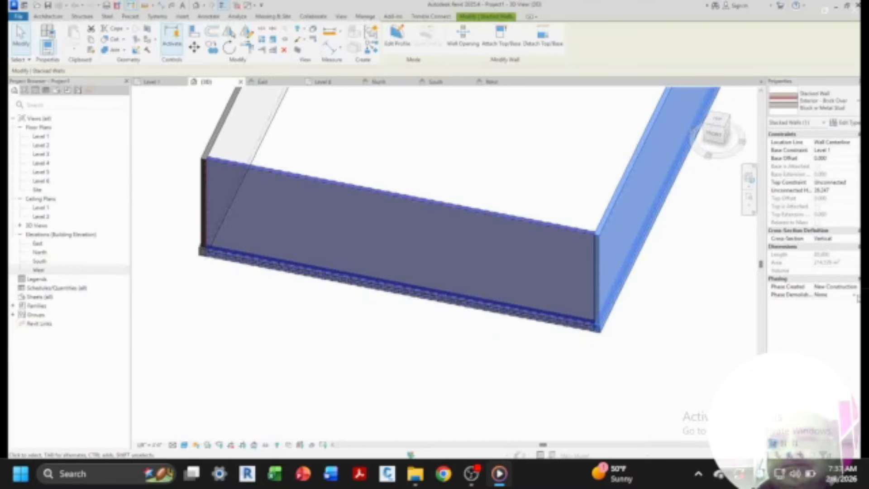
mouse_move(856, 297)
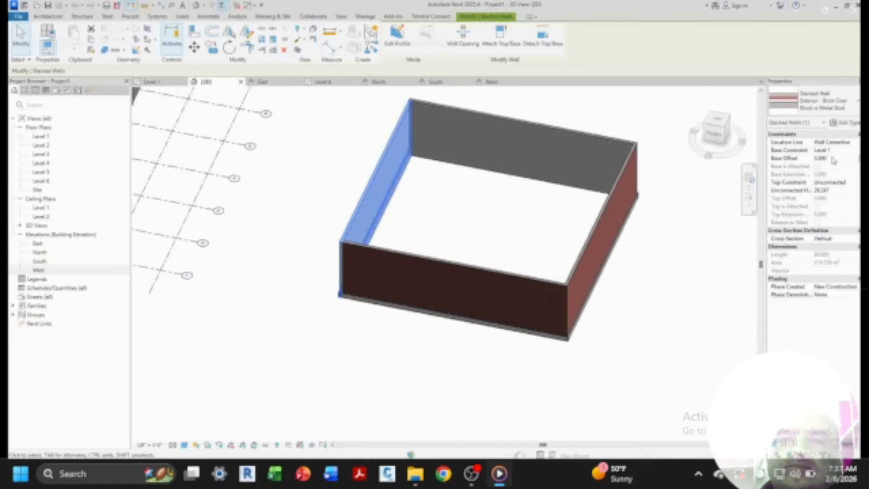
mouse_move(326, 349)
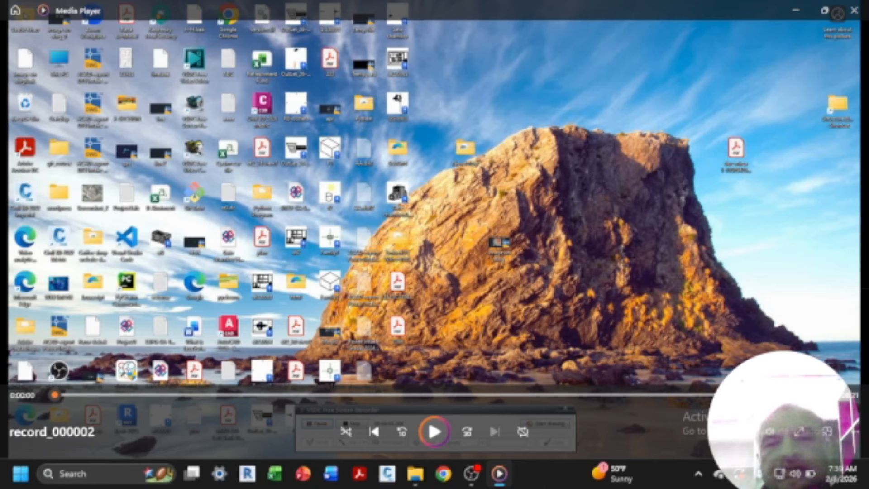
mouse_move(499, 473)
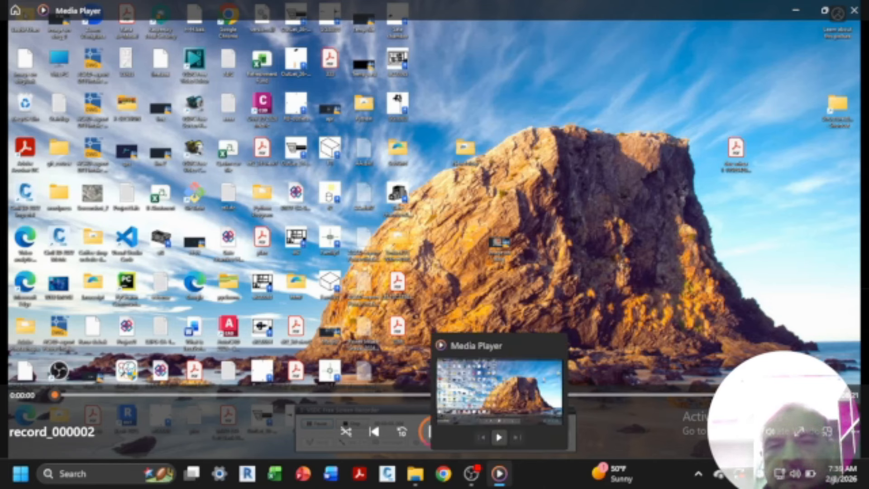
mouse_move(470, 473)
click(539, 408)
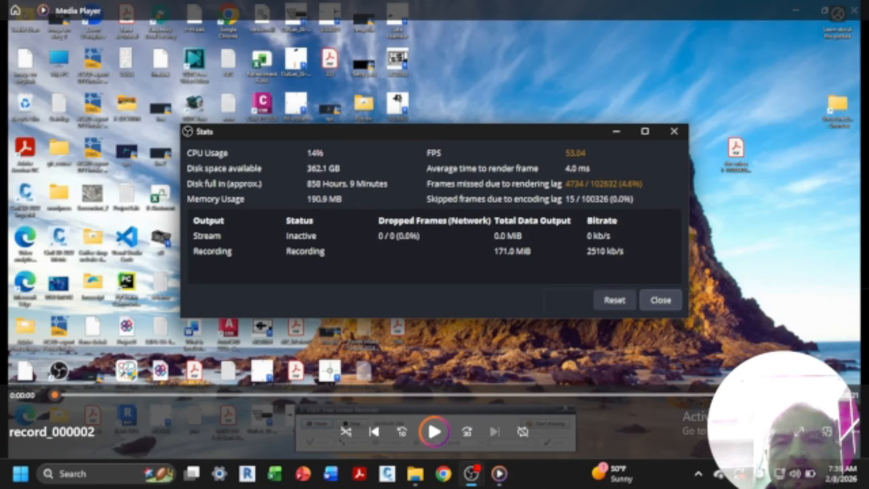
click(660, 299)
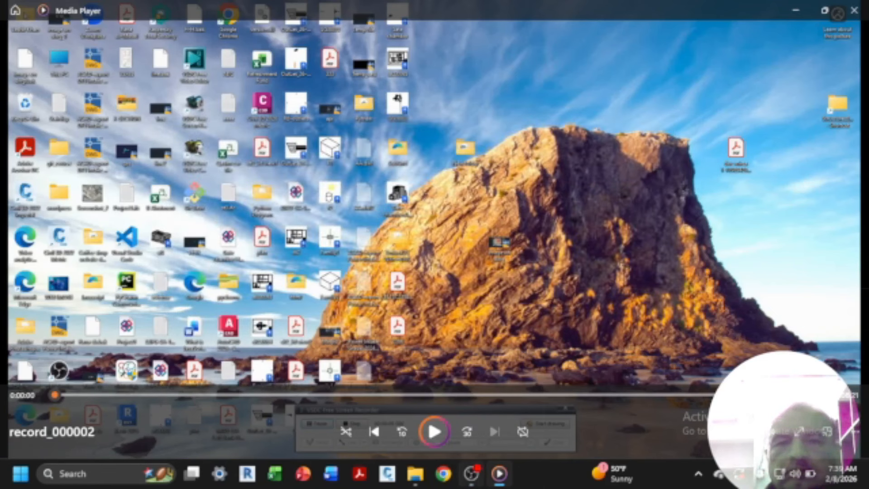
click(471, 474)
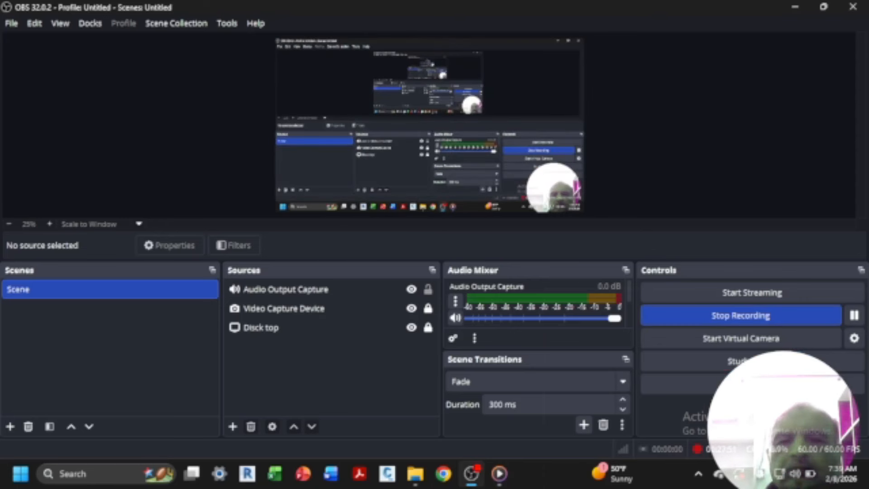